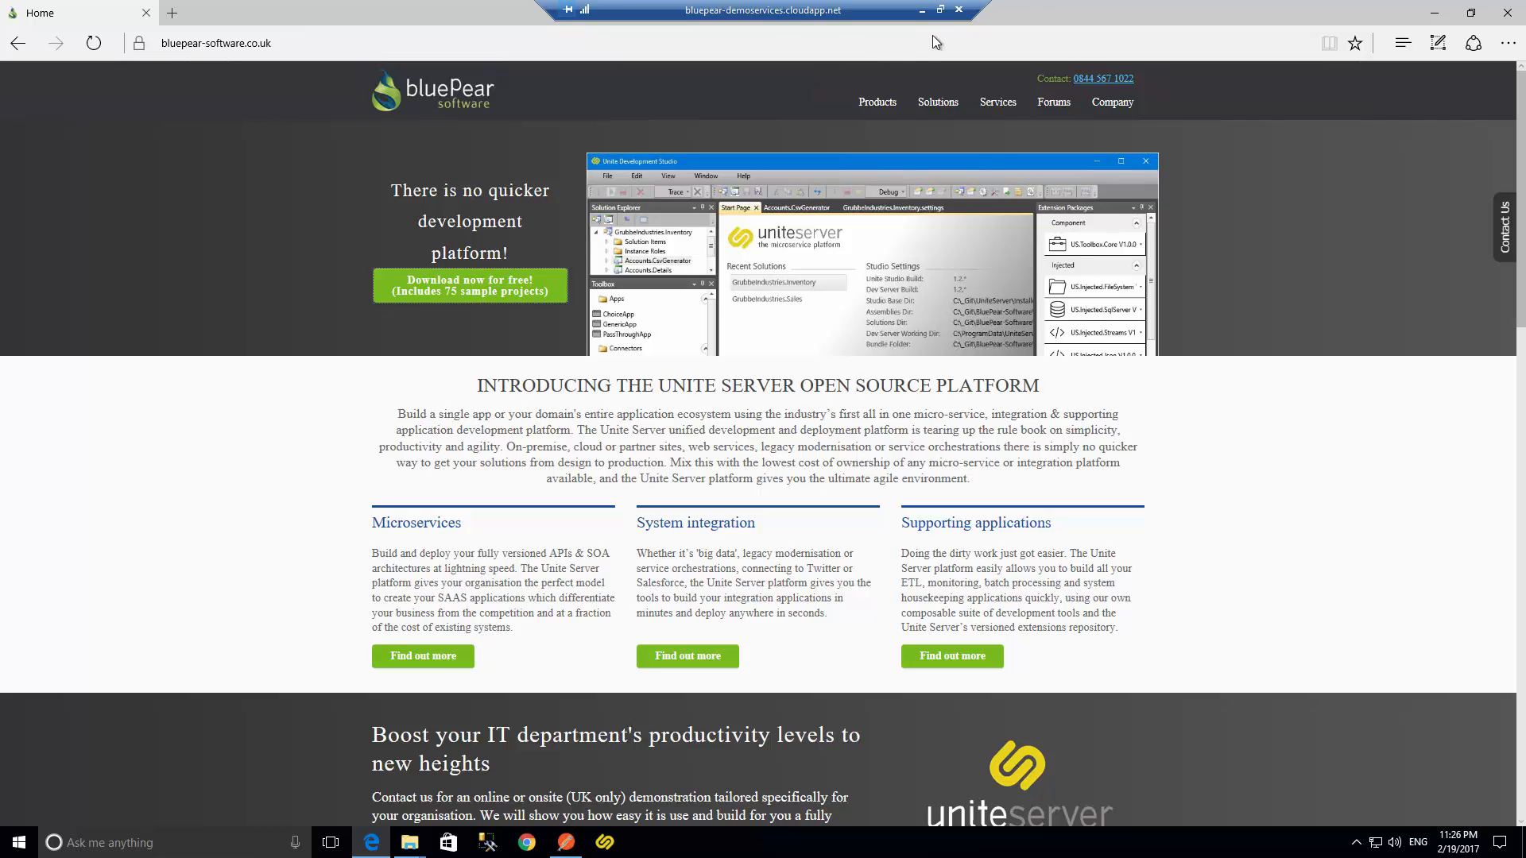
# - Download the Unite Server package from the bluePear site and save uniteserver-2.0.0.zip
pyautogui.doubleClick(1025, 30)
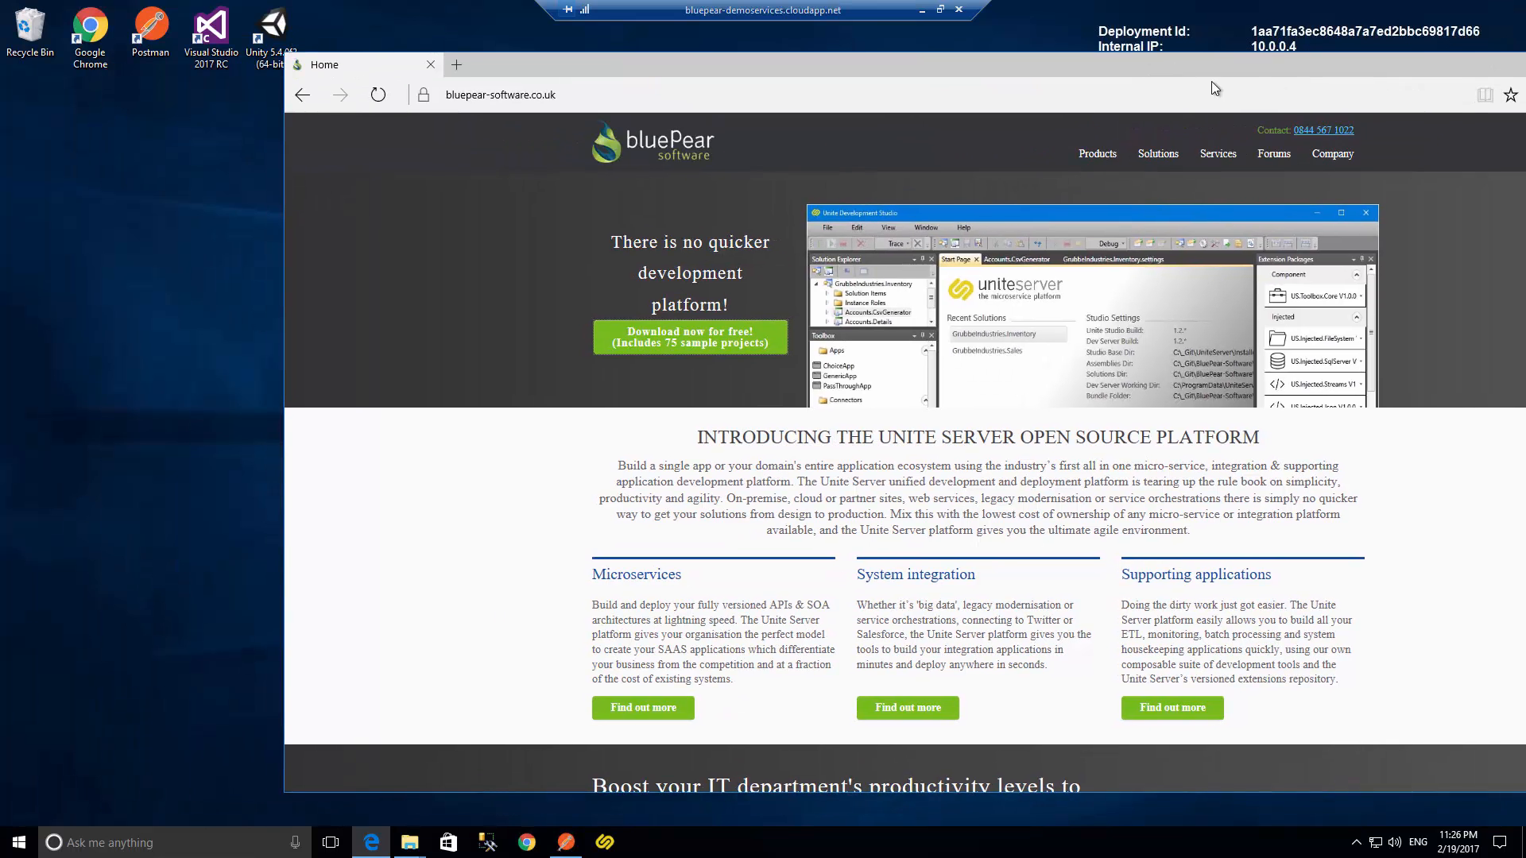
pyautogui.click(792, 359)
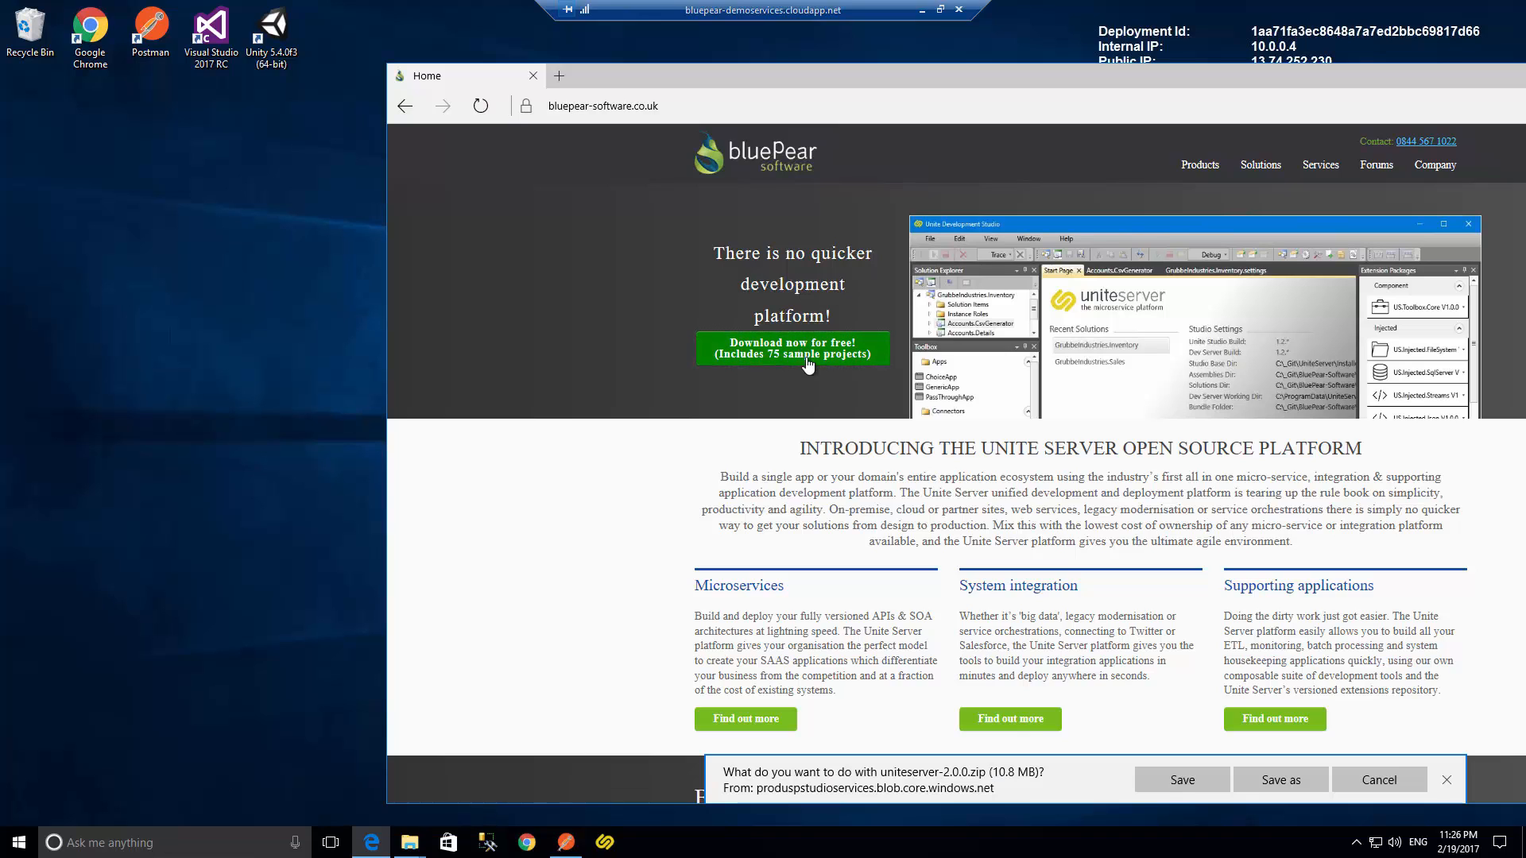
pyautogui.click(1204, 795)
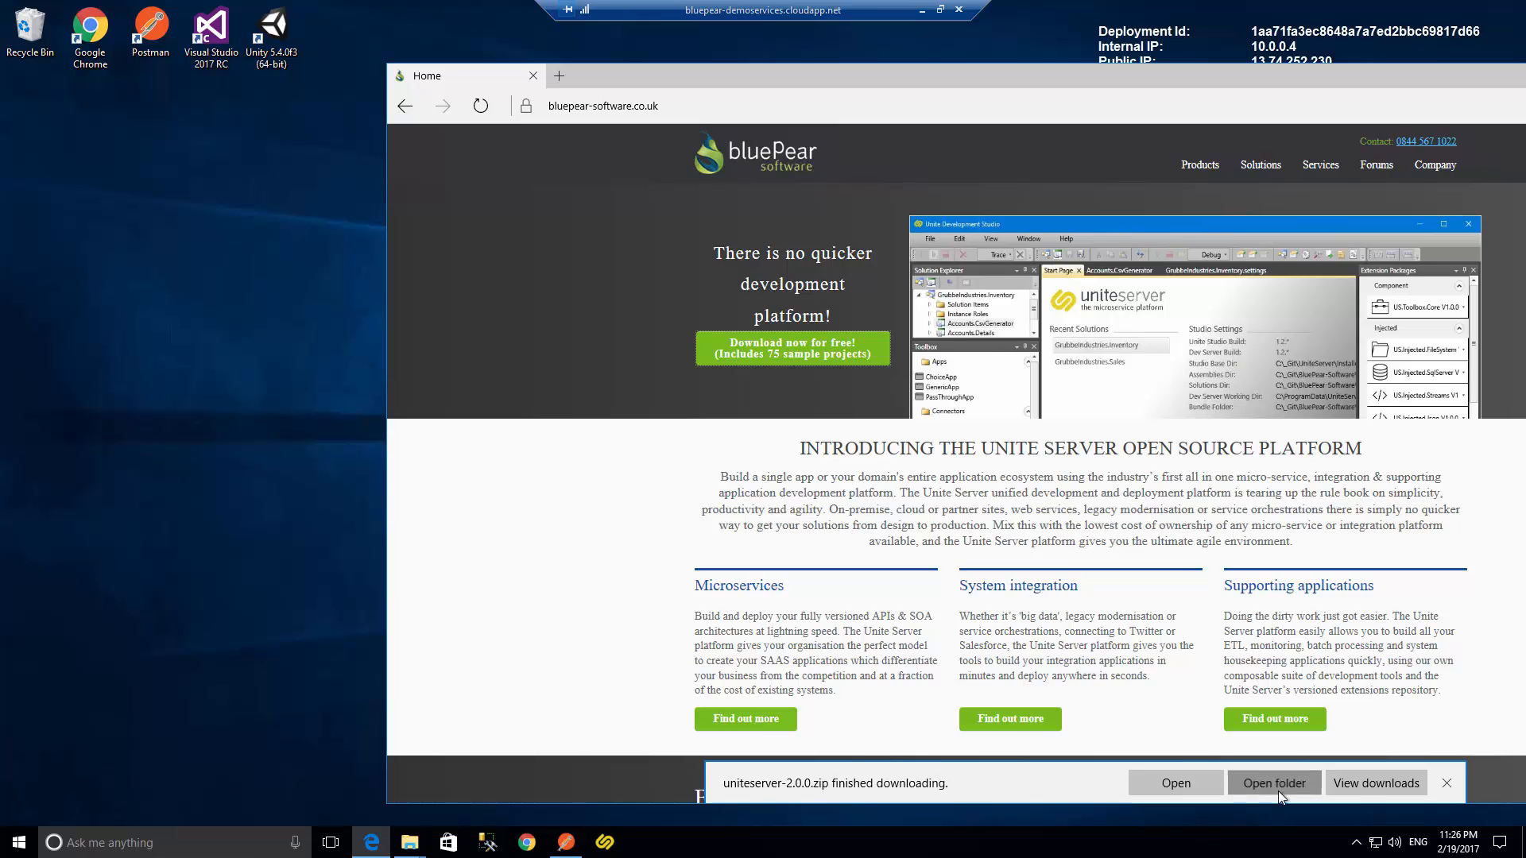
# - Open the download folder, move uniteserver-2.0.0.zip onto the desktop and minimize the browser
pyautogui.click(1274, 783)
pyautogui.moveTo(641, 208); pyautogui.dragTo(76, 179)
pyautogui.click(1323, 116)
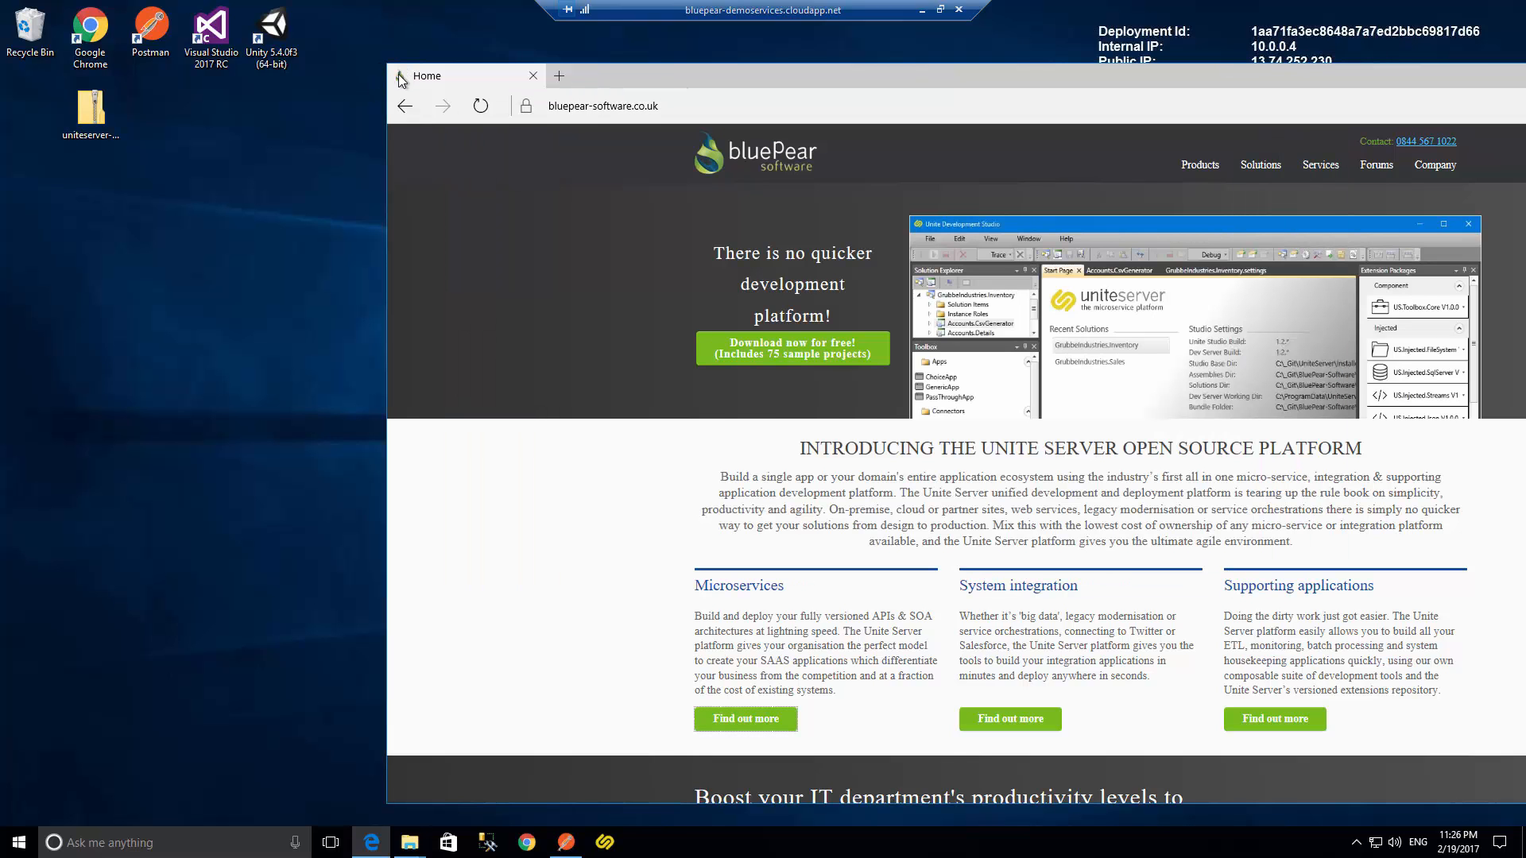
pyautogui.moveTo(1065, 77); pyautogui.dragTo(791, 180)
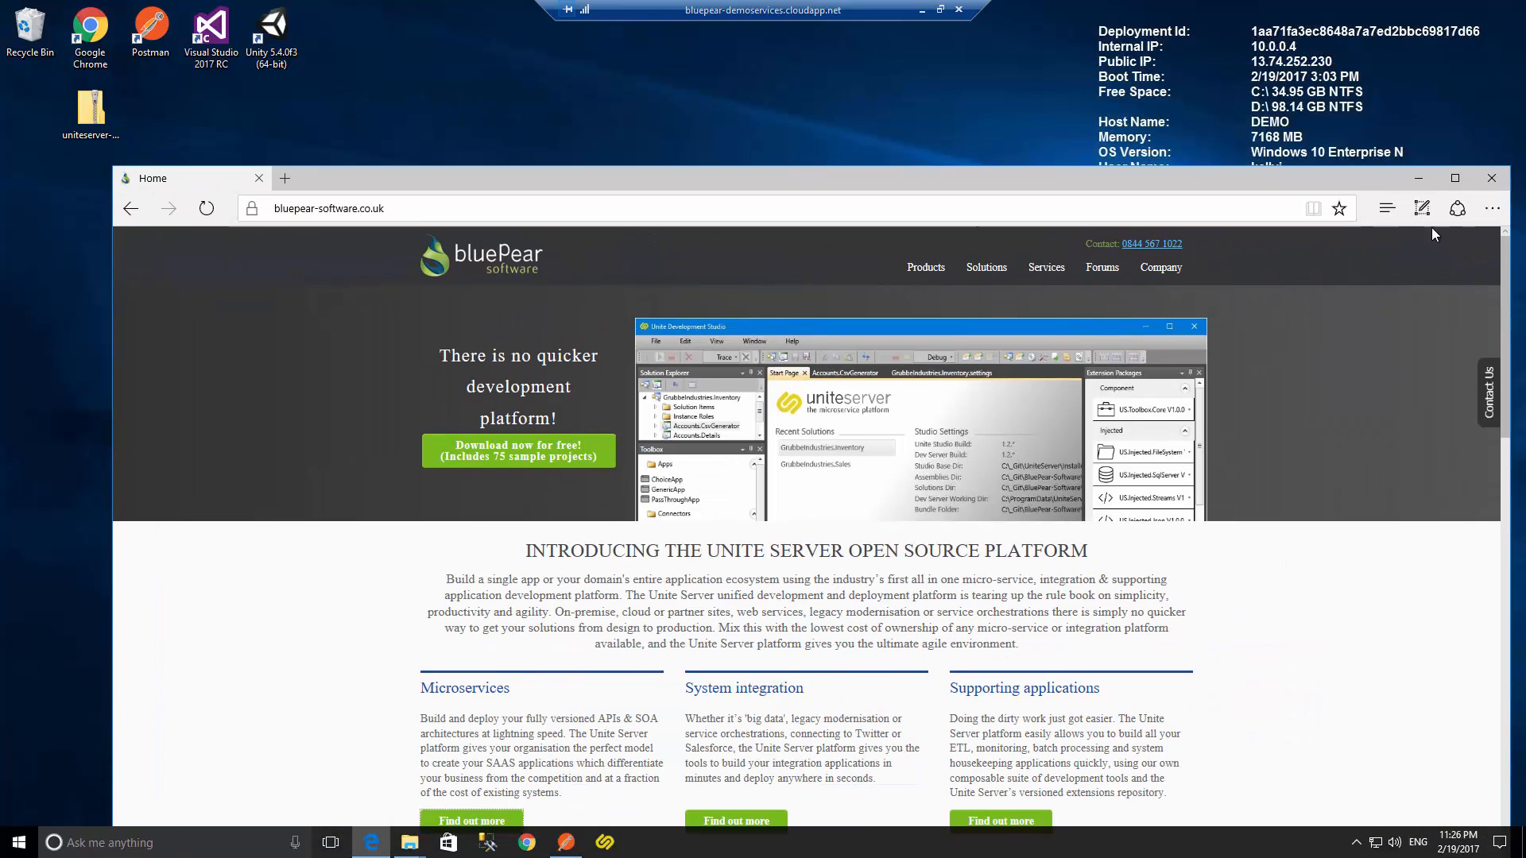
pyautogui.click(1492, 178)
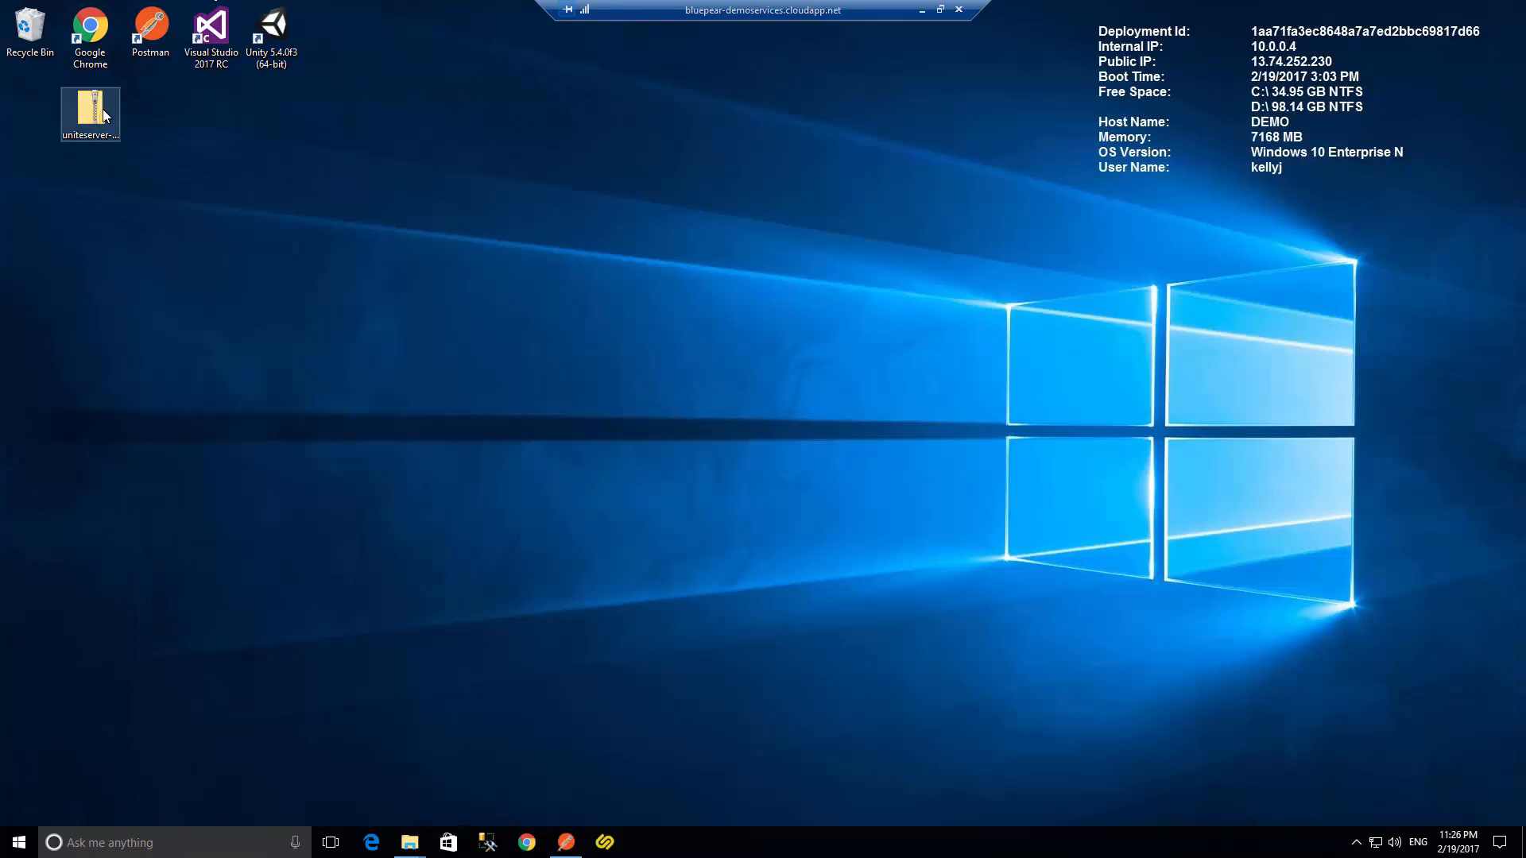
# - Extract uniteserver-2.0.0.zip into a uniteserver-2.0.0 folder on the desktop
pyautogui.moveTo(103, 108); pyautogui.dragTo(41, 106)
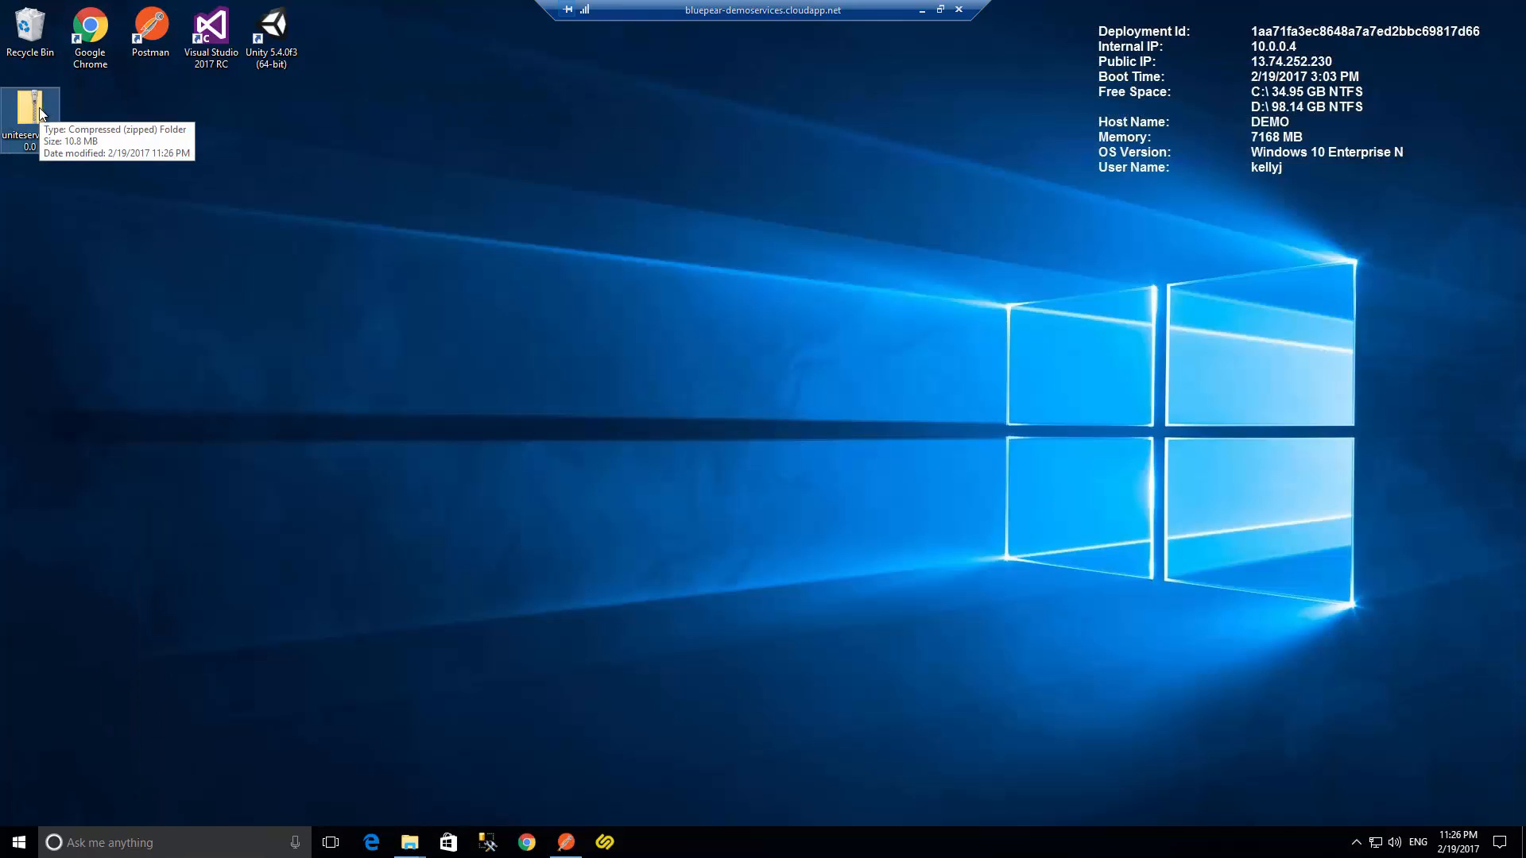
pyautogui.rightClick(40, 110)
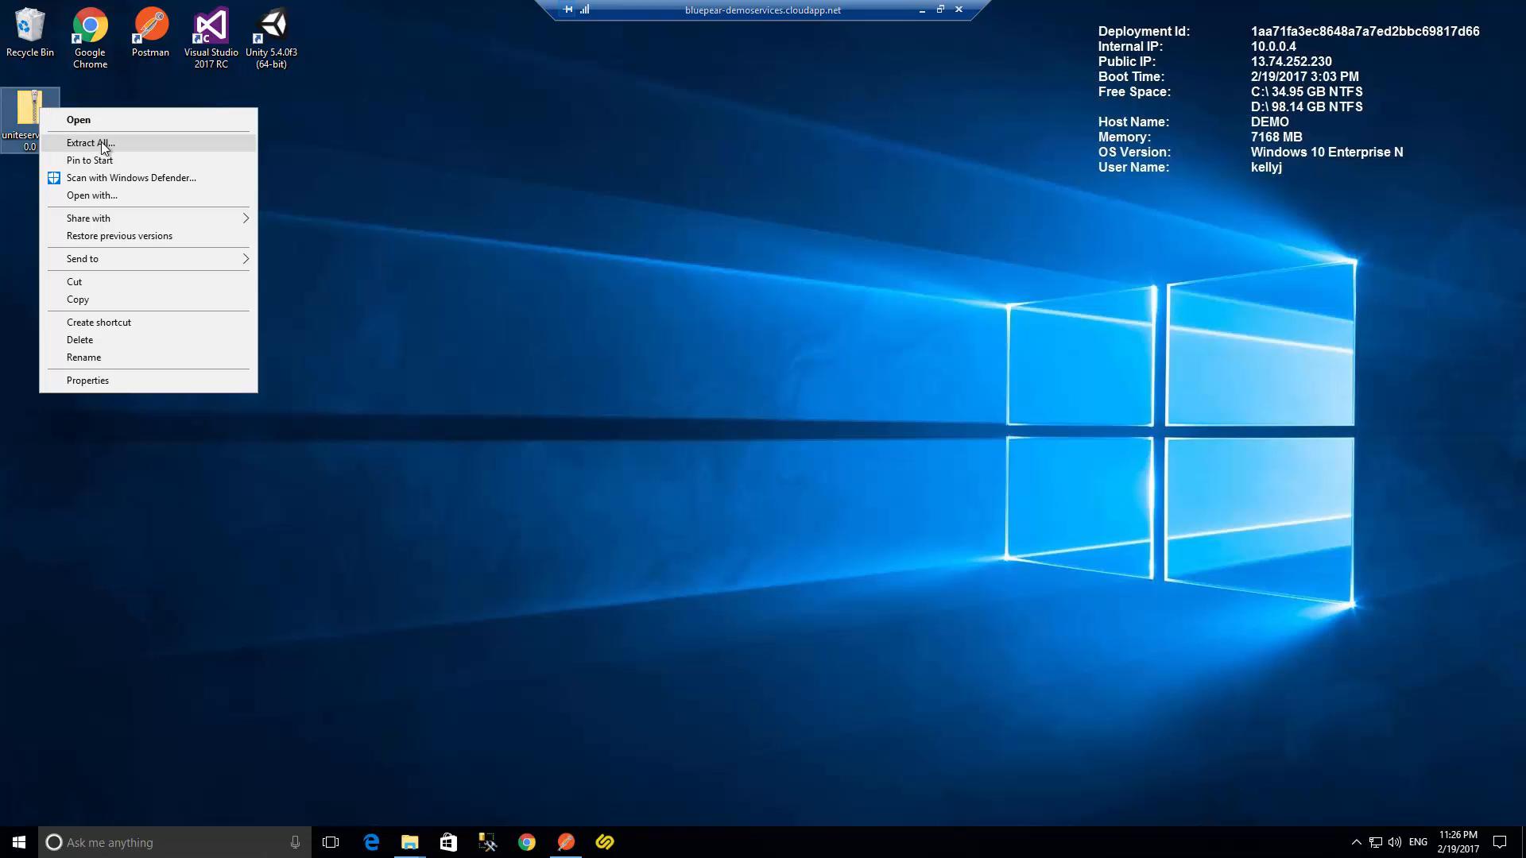
pyautogui.click(102, 142)
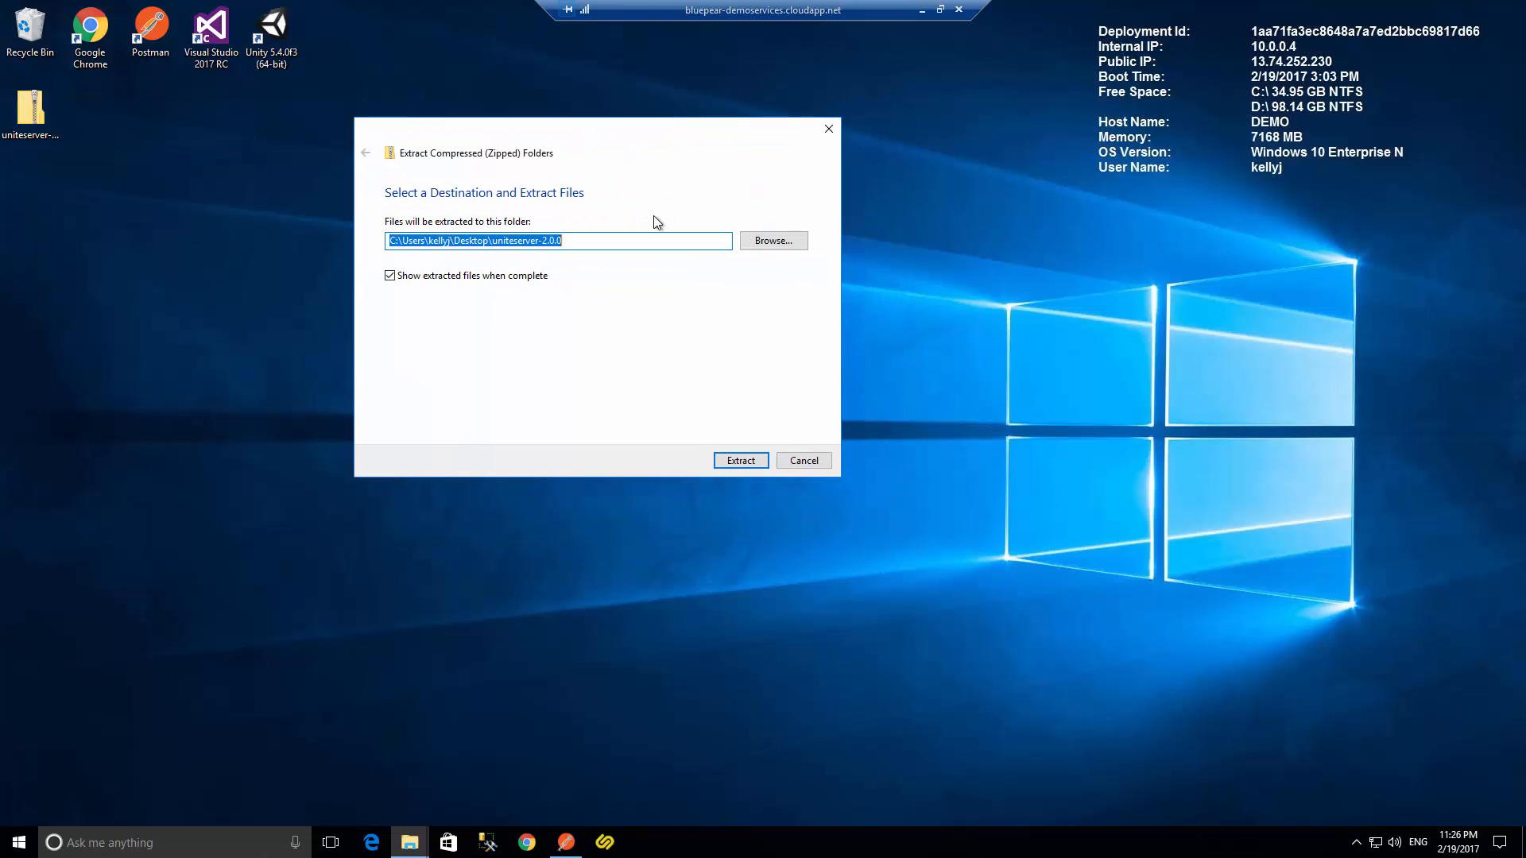
pyautogui.click(742, 461)
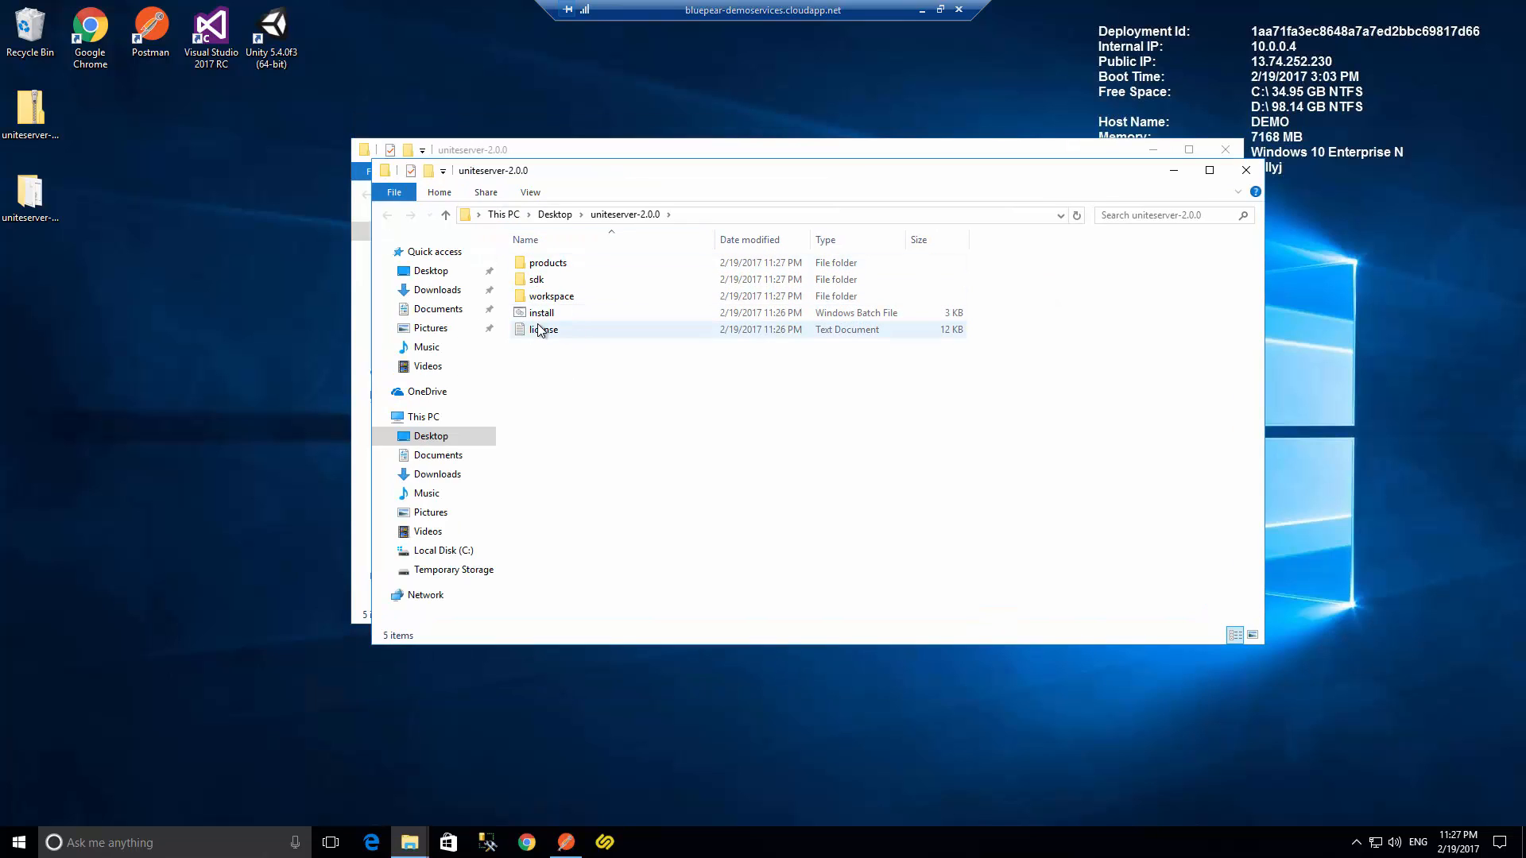
# - Open the install batch file for editing, allowing it past the security warning
pyautogui.rightClick(550, 317)
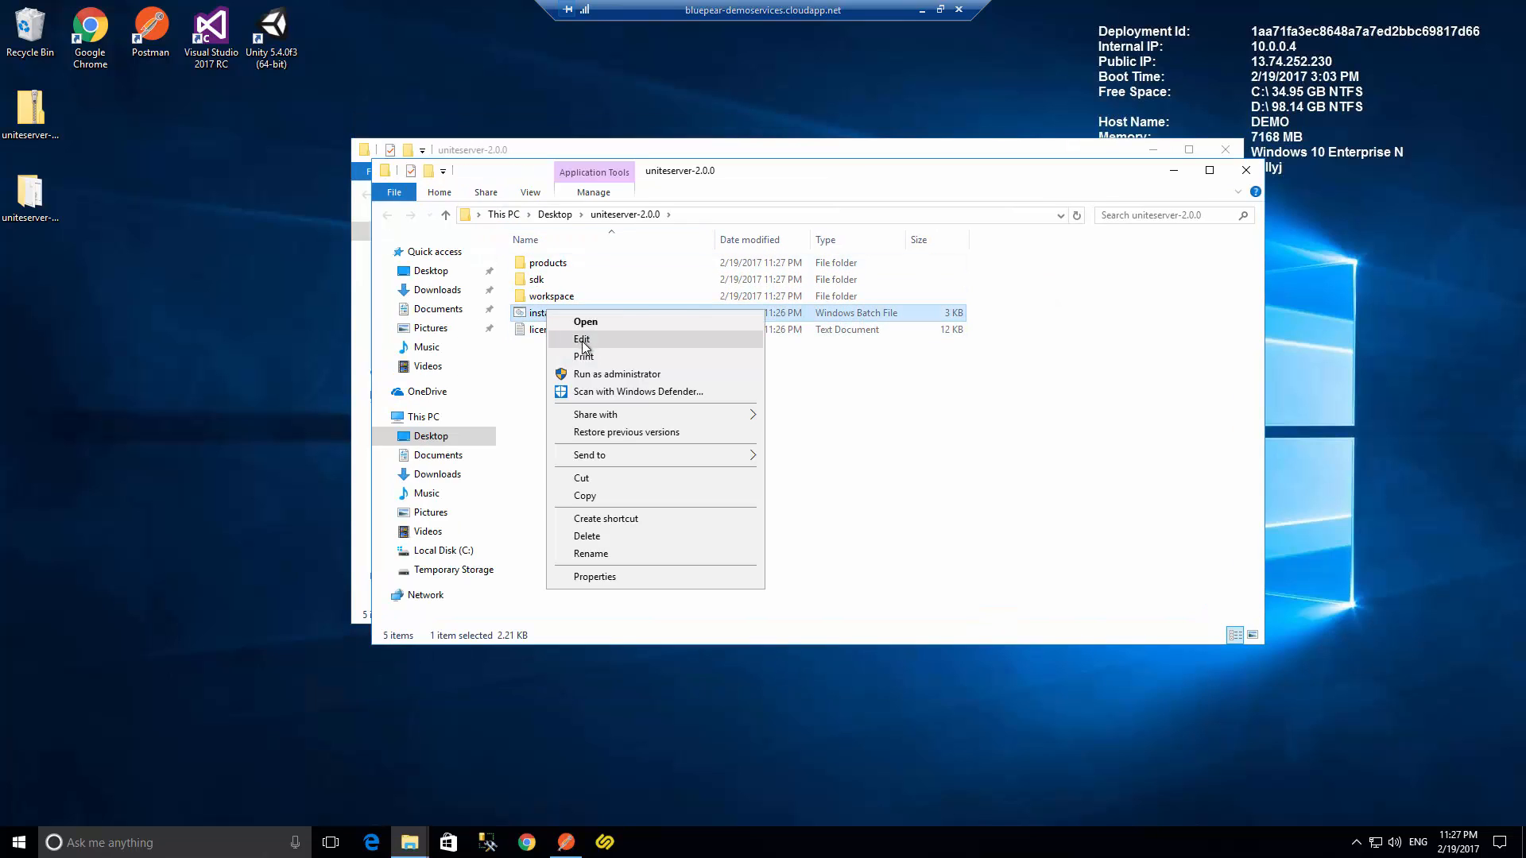
pyautogui.click(586, 321)
pyautogui.click(704, 471)
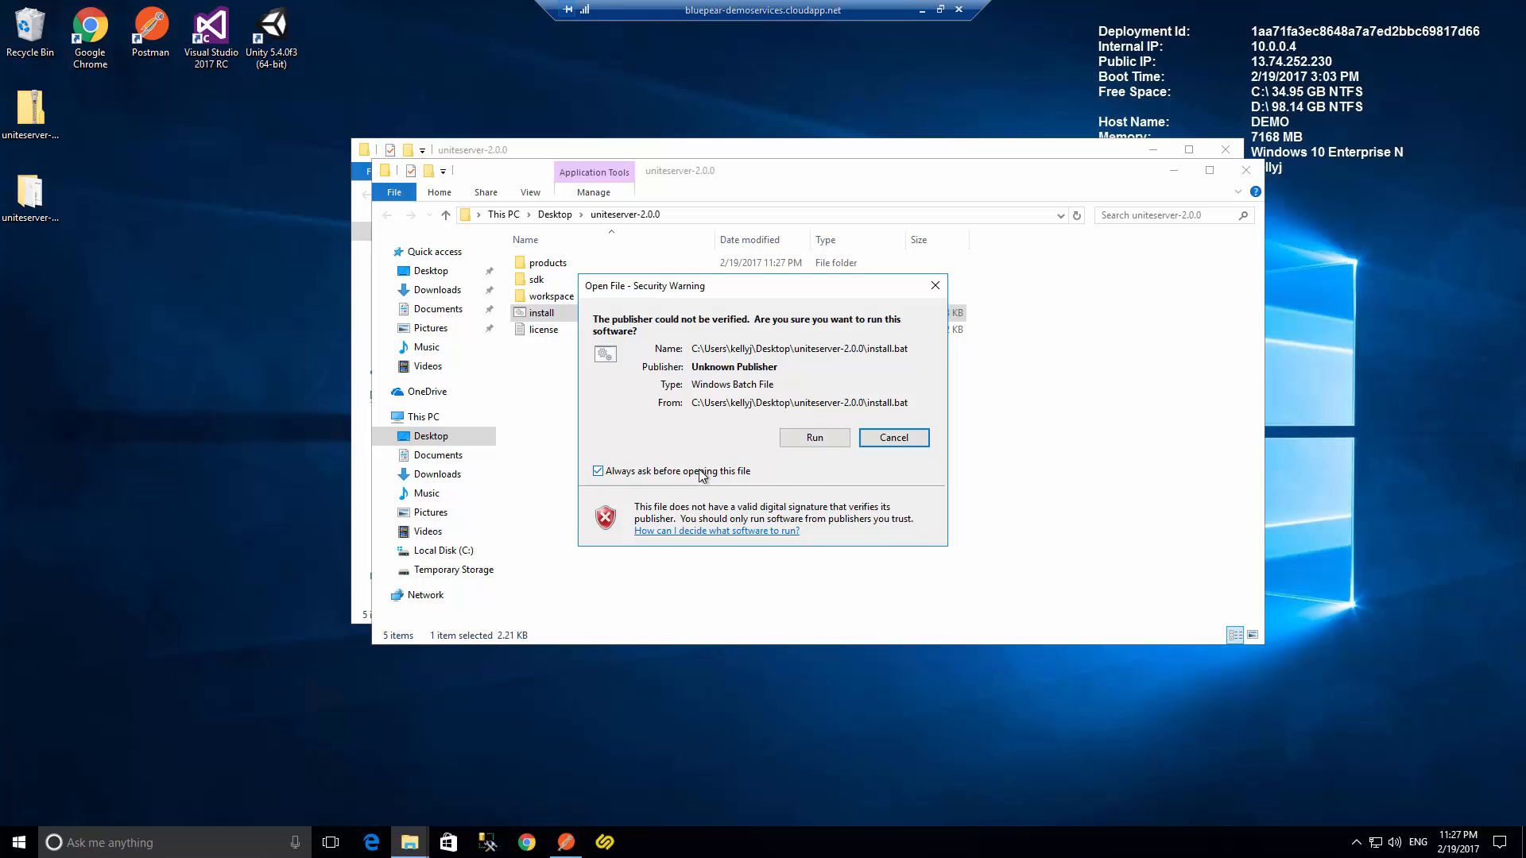
pyautogui.click(833, 437)
# - Read through the install script's registry, NuGet, folder and startup commands, then close the editor
pyautogui.scroll(-3, 542, 286)
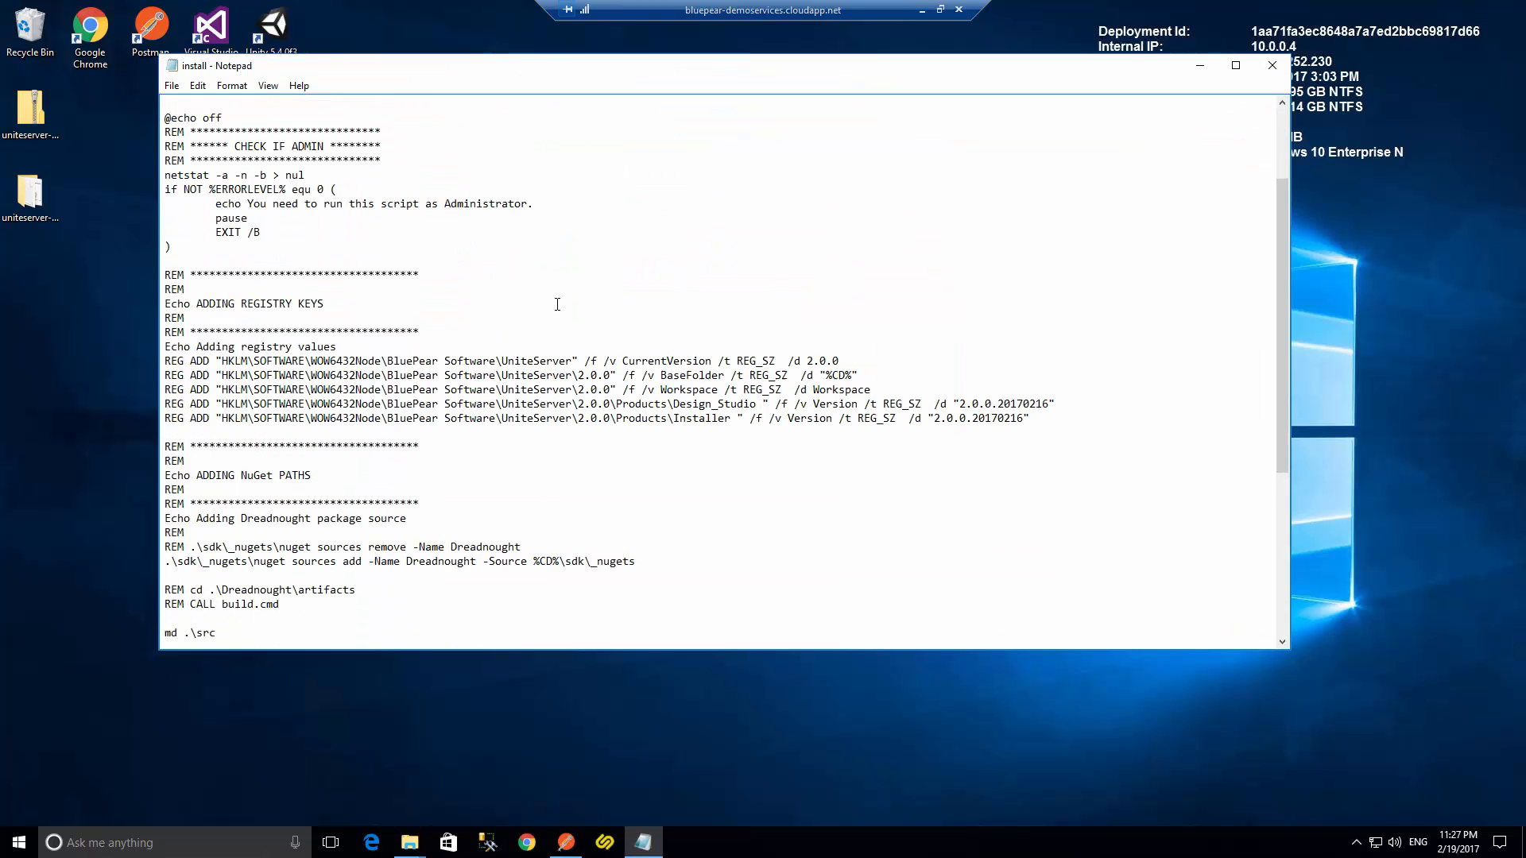
pyautogui.moveTo(979, 410); pyautogui.dragTo(473, 329)
pyautogui.click(726, 309)
pyautogui.scroll(-5, 712, 340)
pyautogui.click(696, 345)
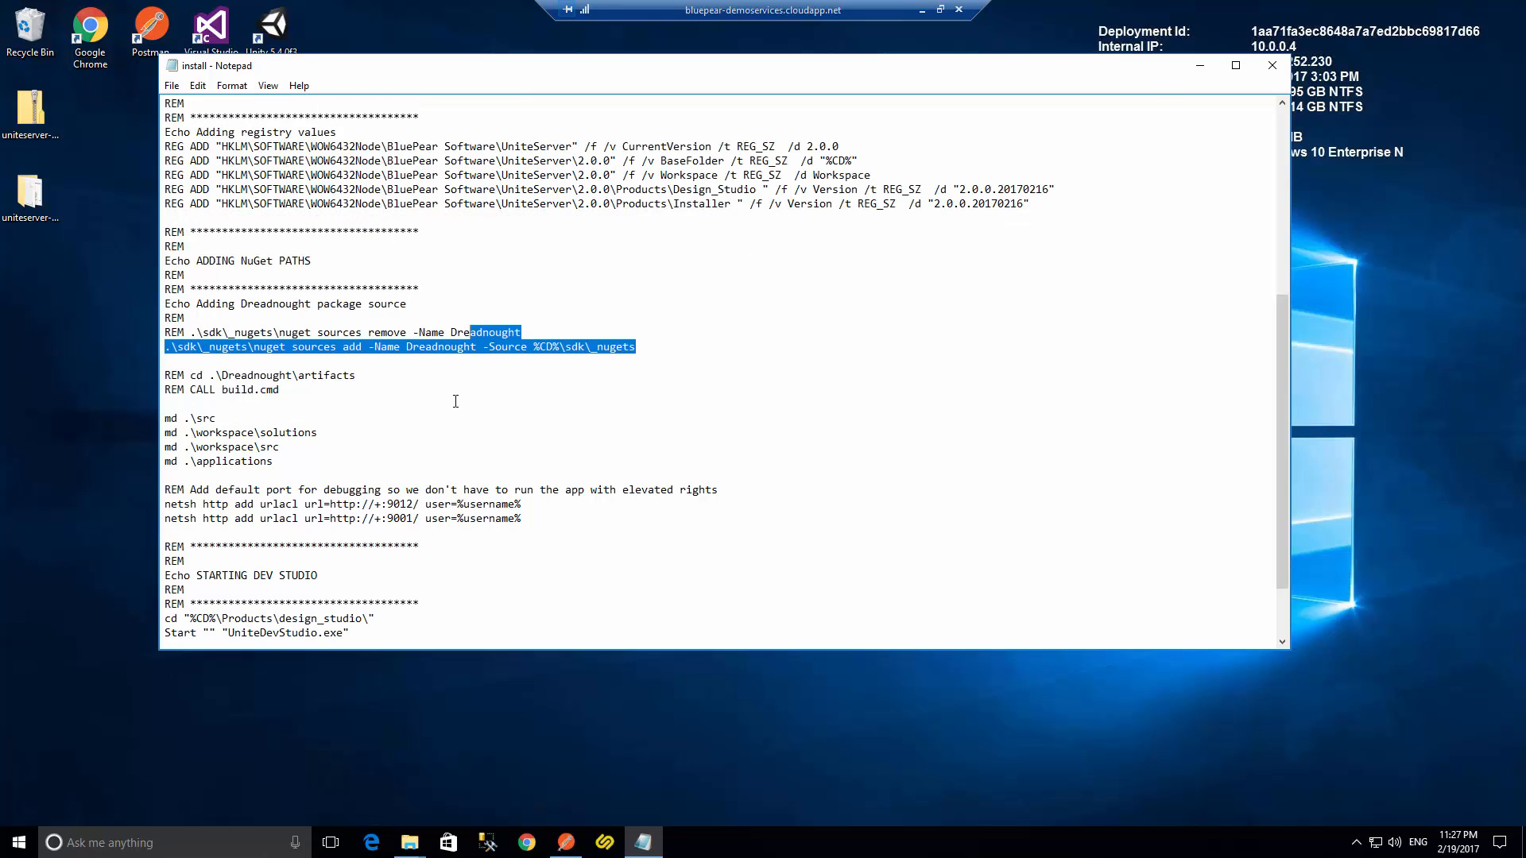
pyautogui.scroll(-2, 552, 380)
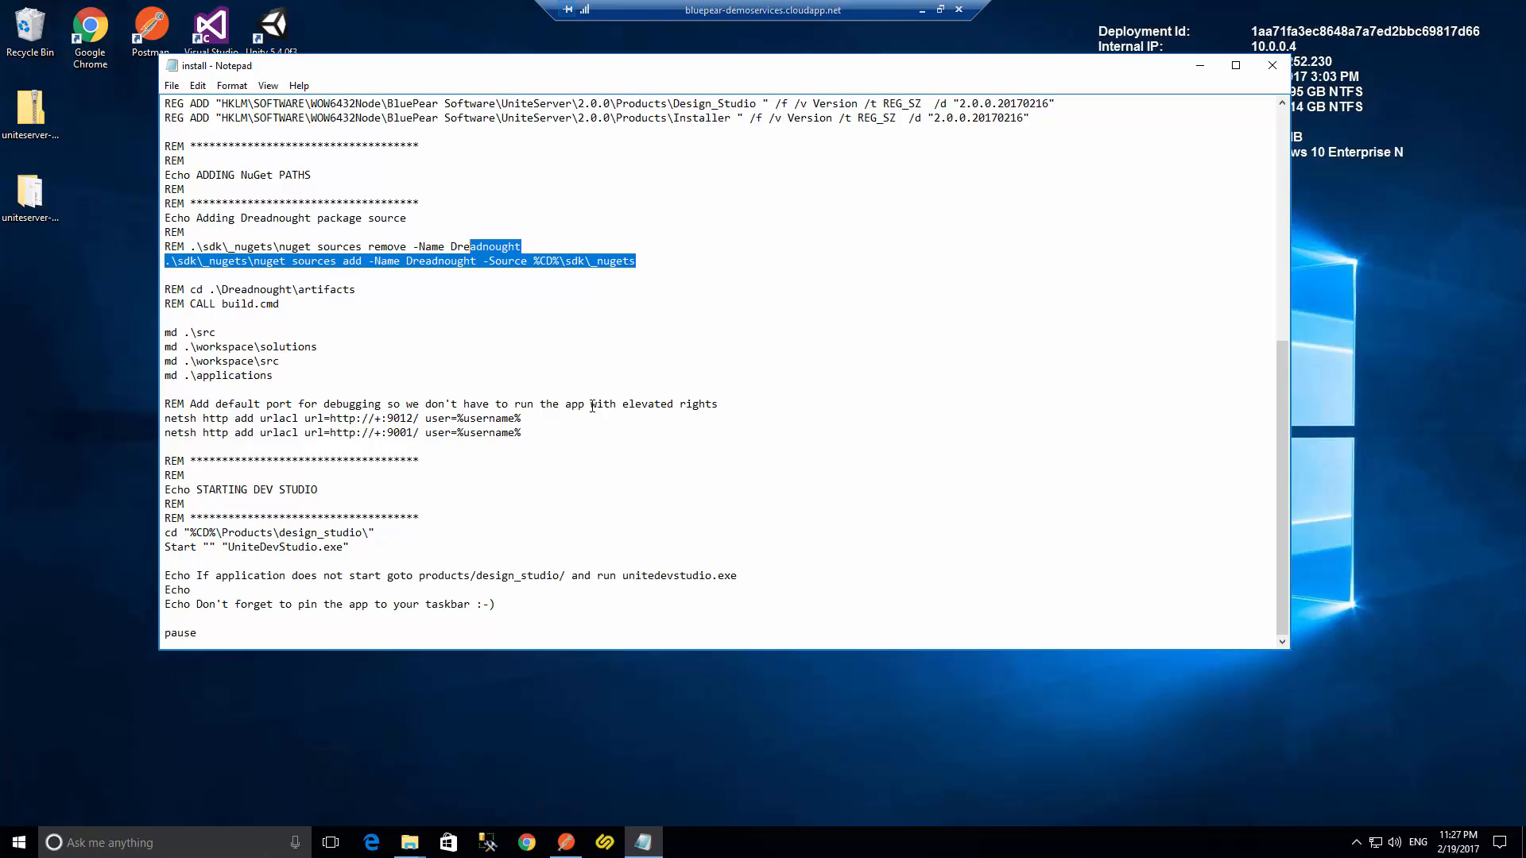
pyautogui.click(605, 436)
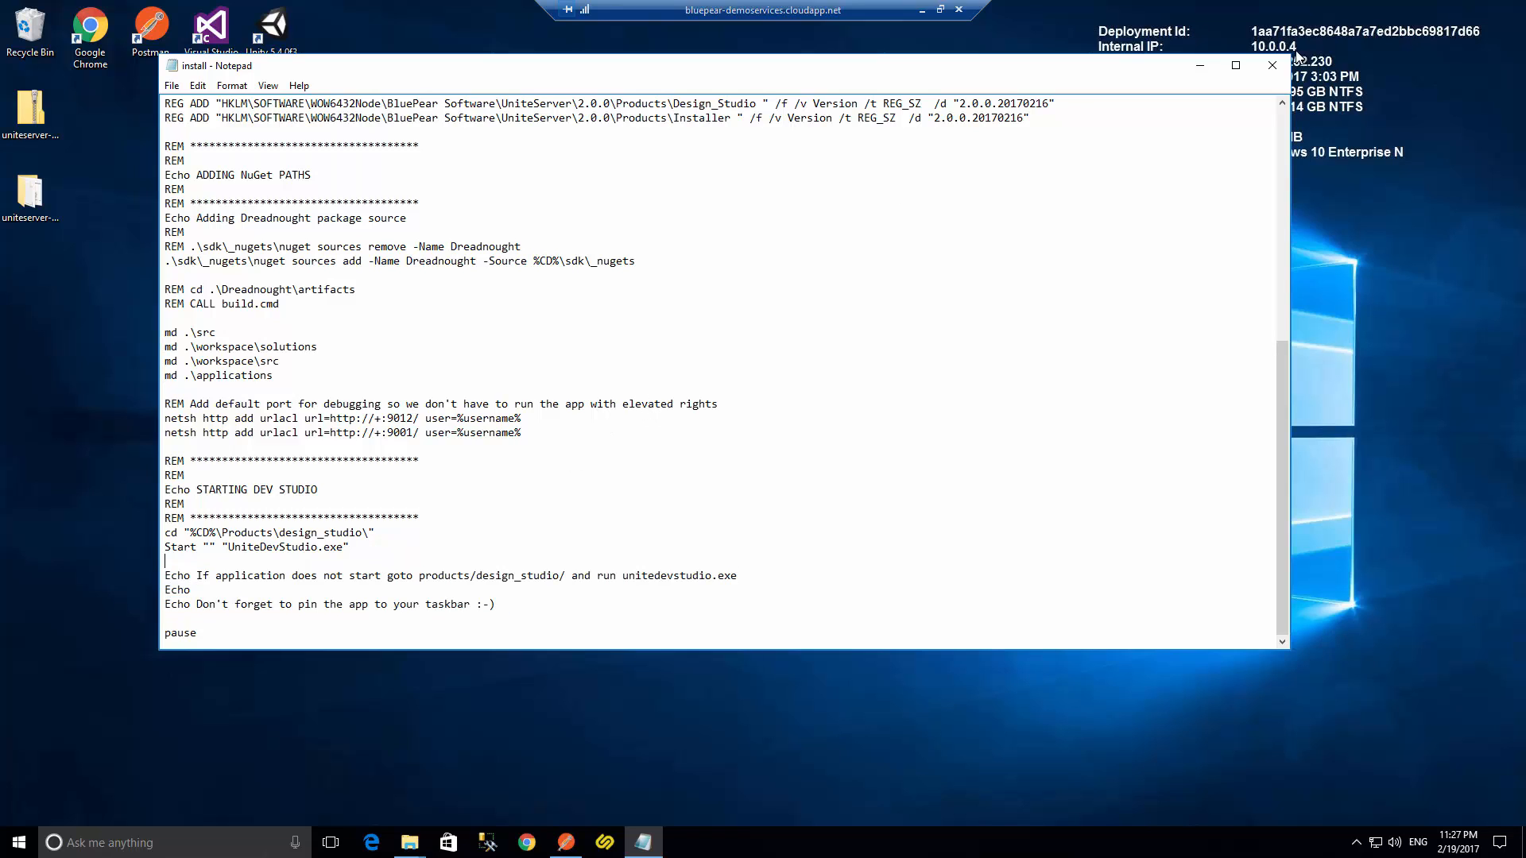
pyautogui.click(1273, 65)
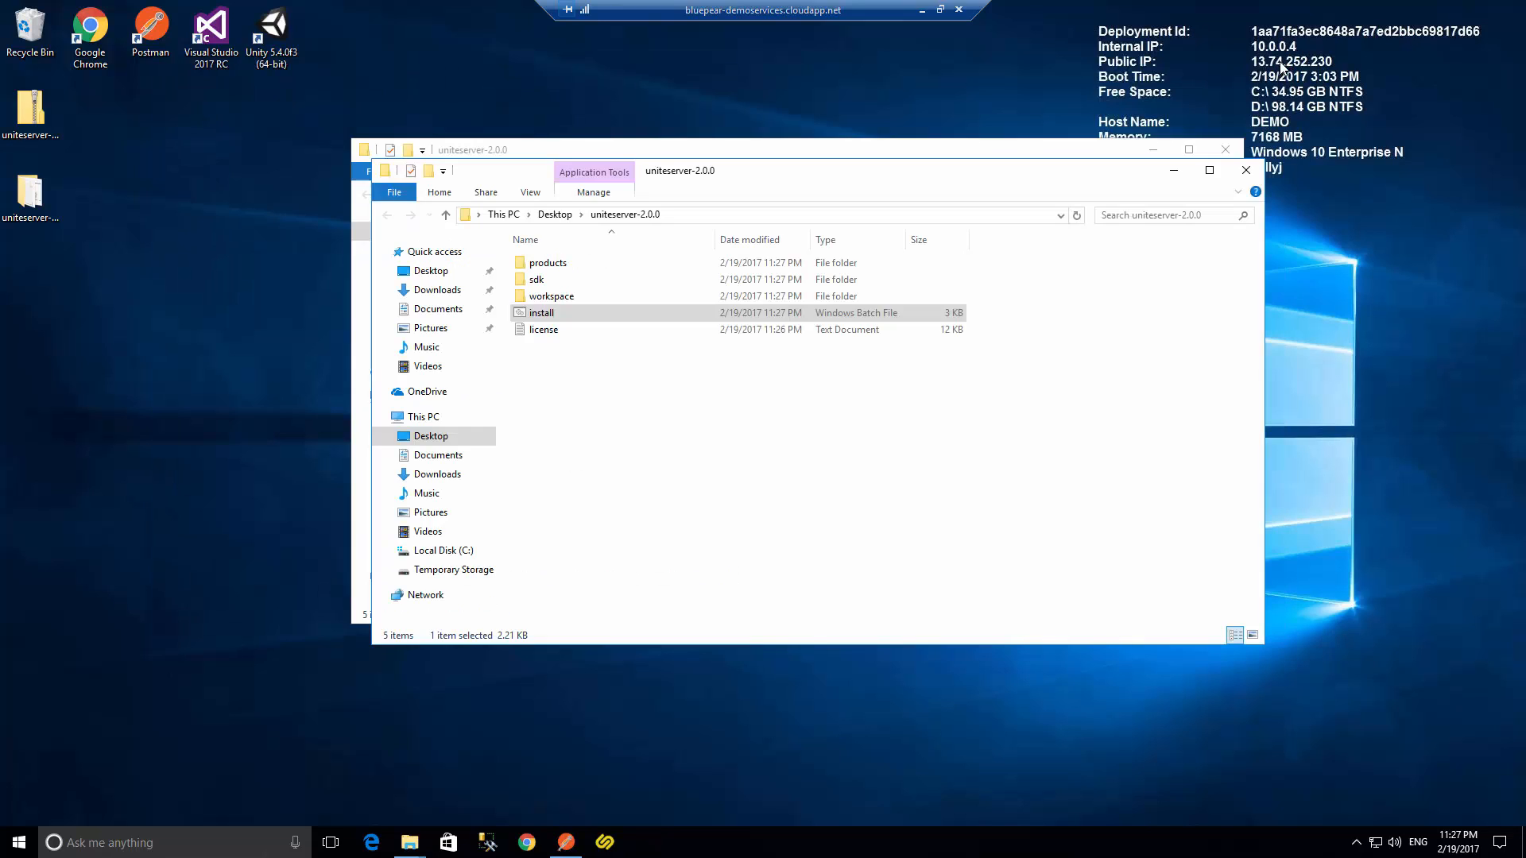
# - Run the install batch file as administrator and approve the elevation prompt
pyautogui.rightClick(569, 312)
pyautogui.click(682, 378)
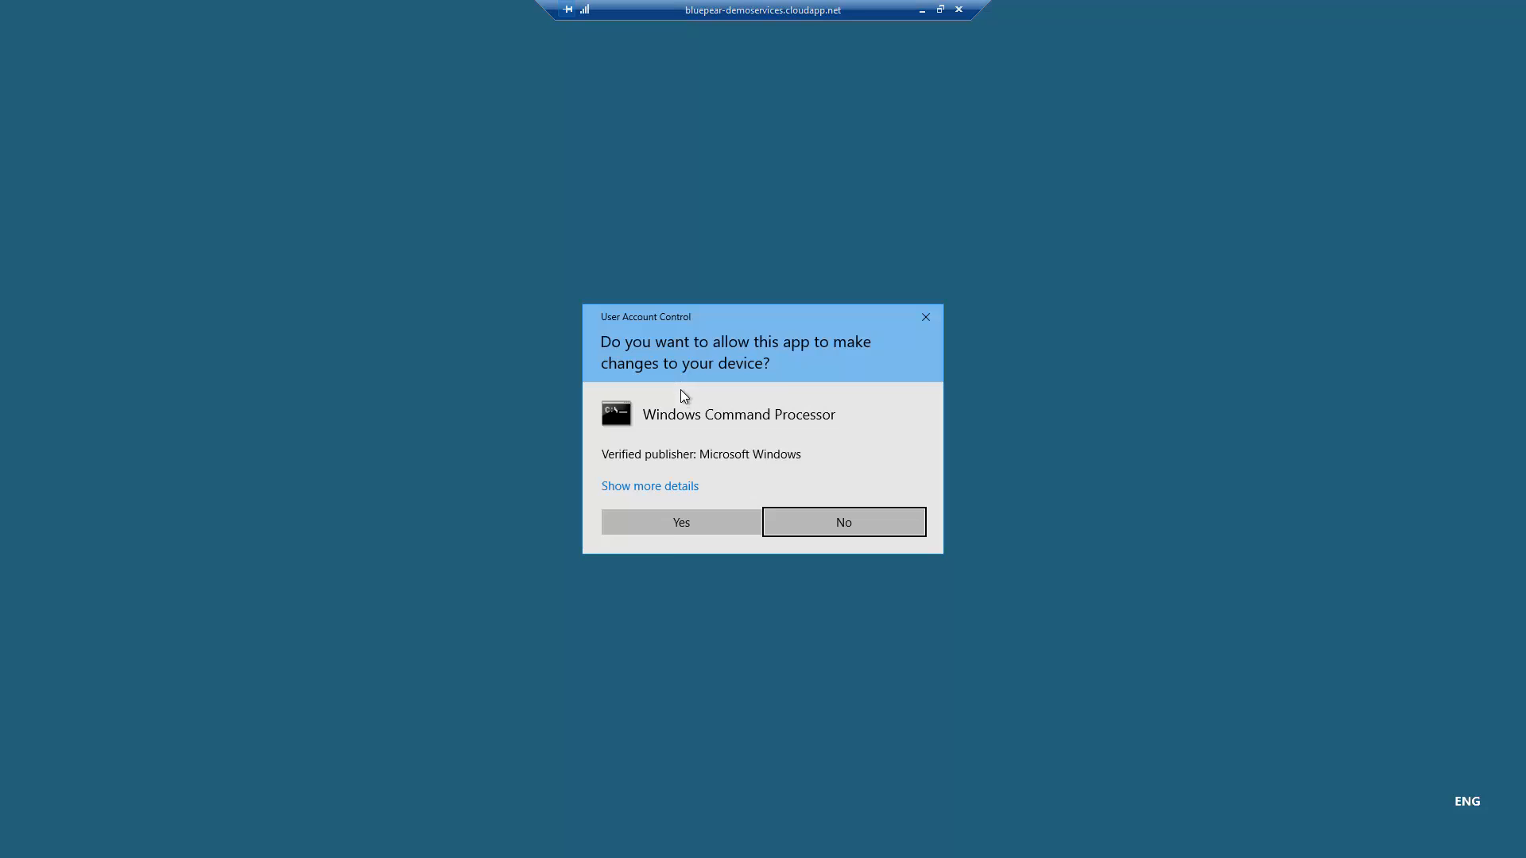
pyautogui.click(669, 535)
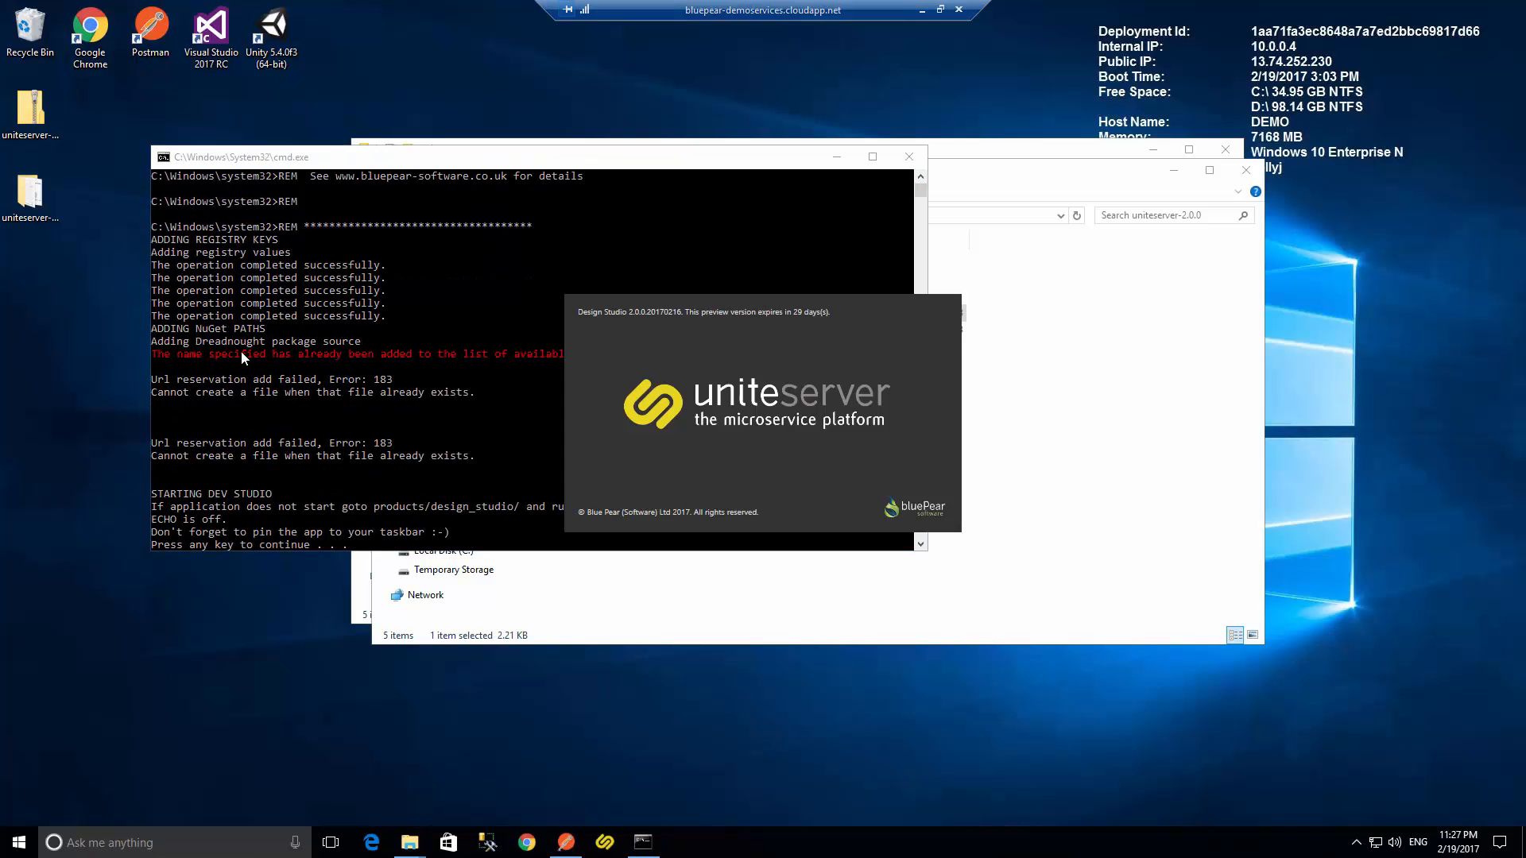
# - Inspect the error lines in the install console output and close the console
pyautogui.click(195, 354)
pyautogui.moveTo(188, 356); pyautogui.dragTo(663, 358)
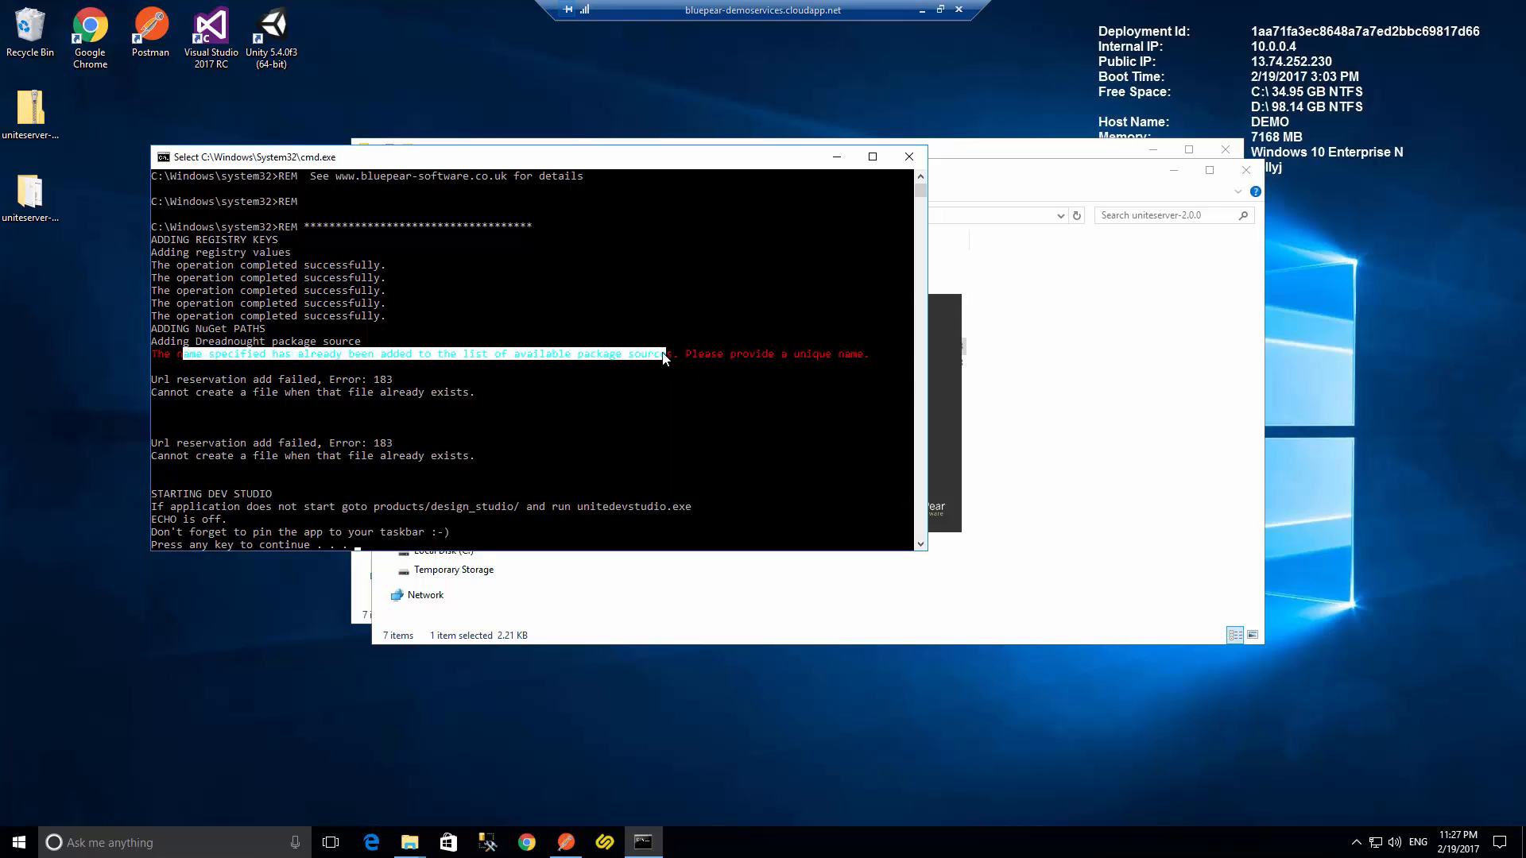
pyautogui.click(665, 356)
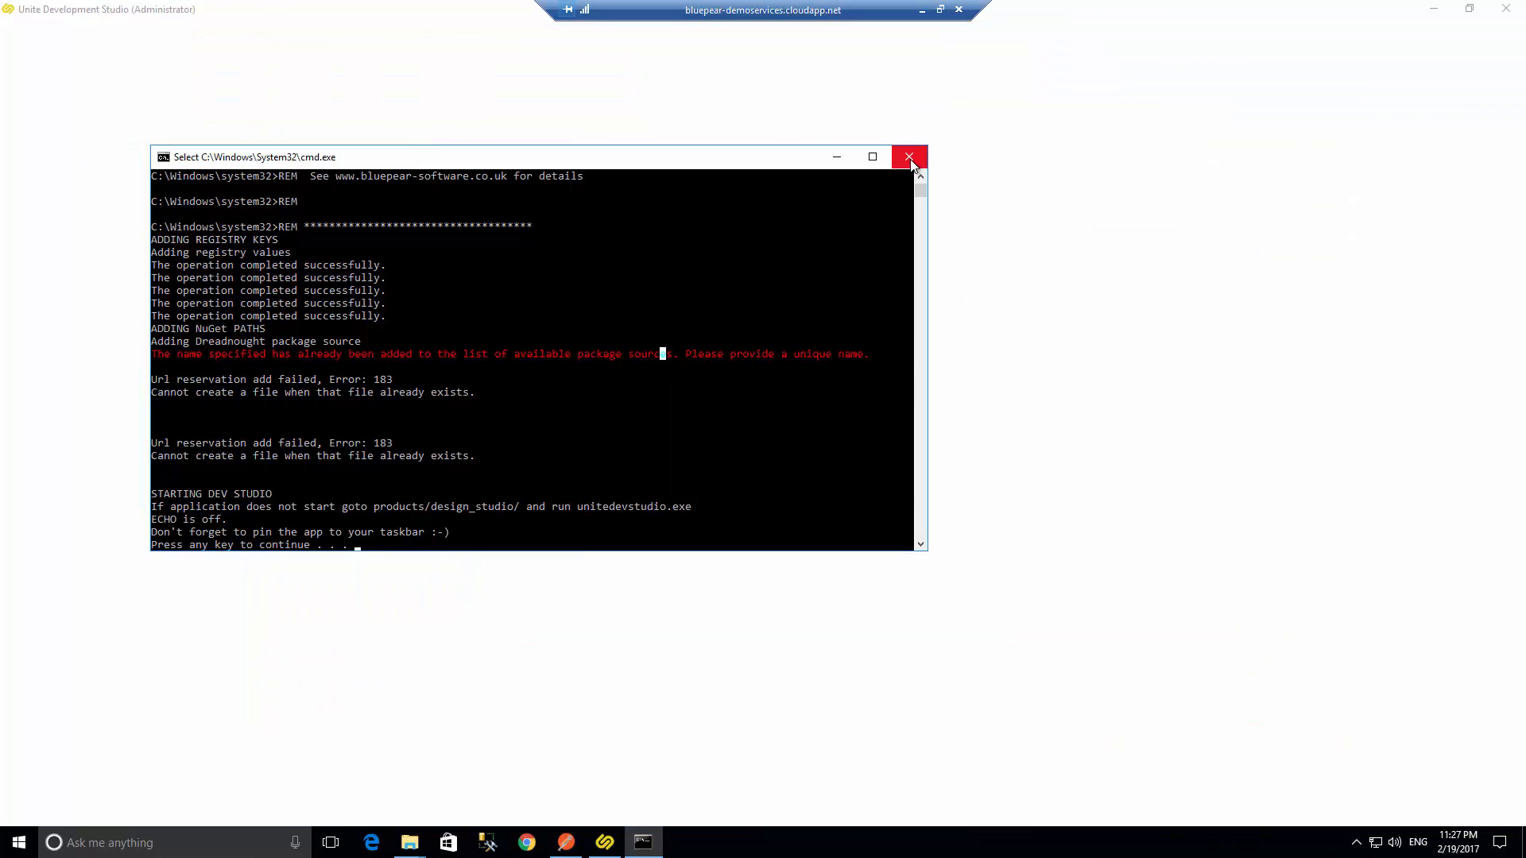
pyautogui.click(909, 157)
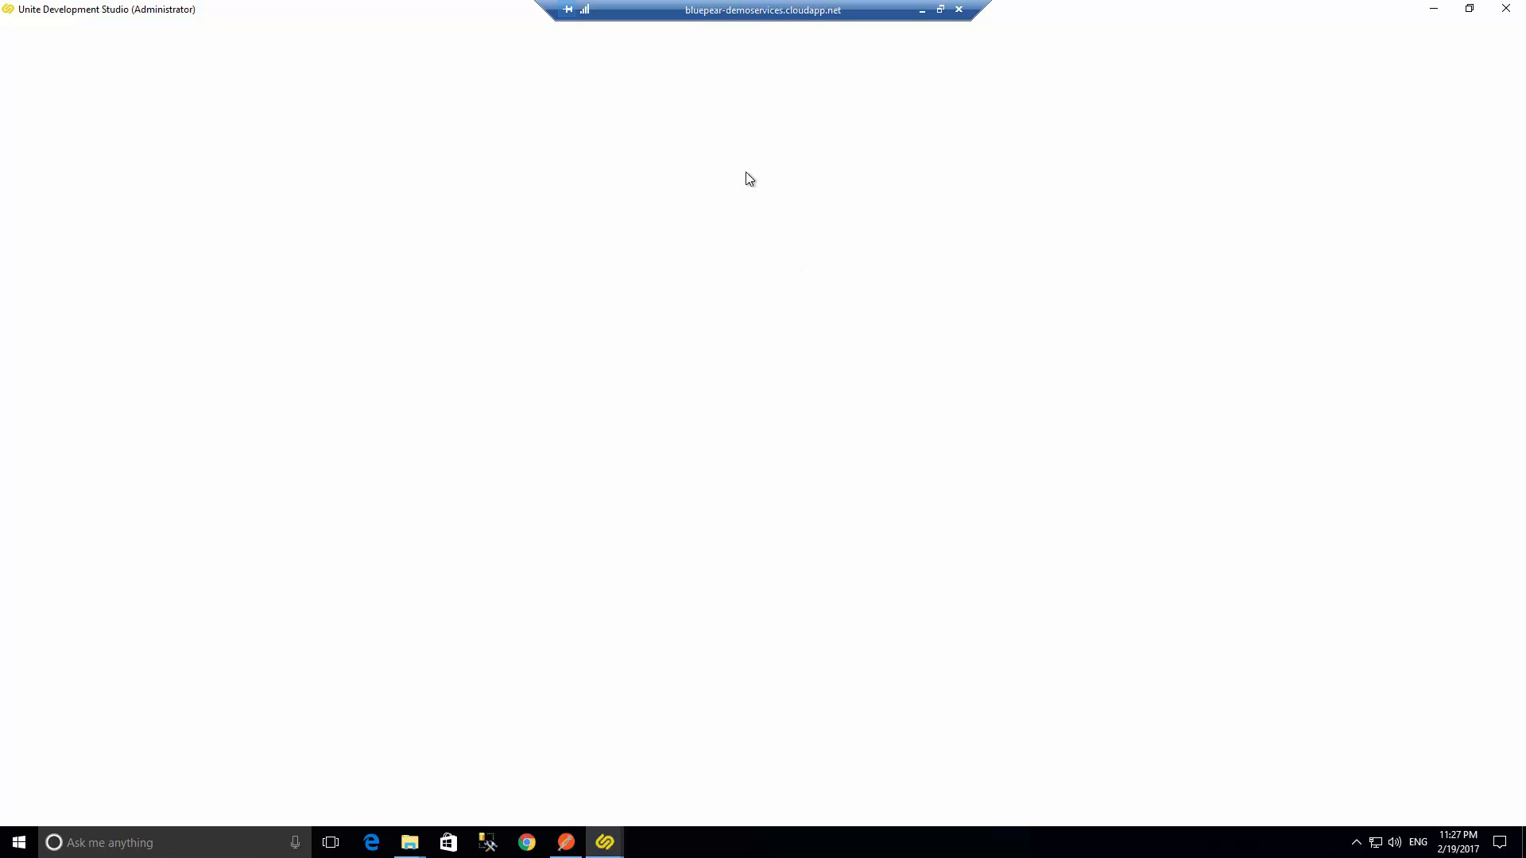
# - Allow UniteDevServer.exe to run, turning off the always-ask option in its security warning
pyautogui.rightClick(602, 843)
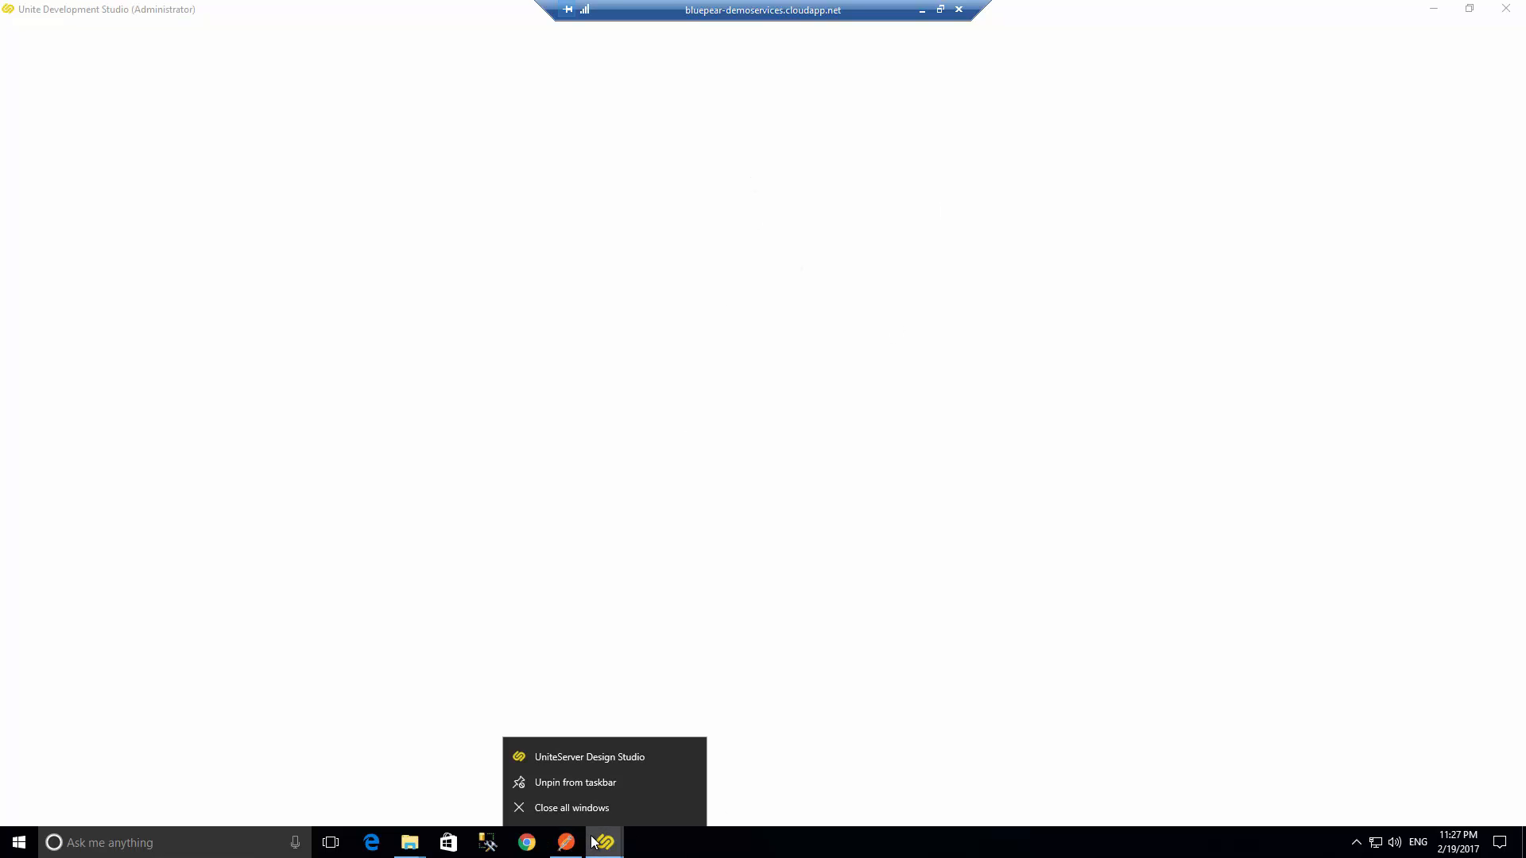
pyautogui.click(606, 845)
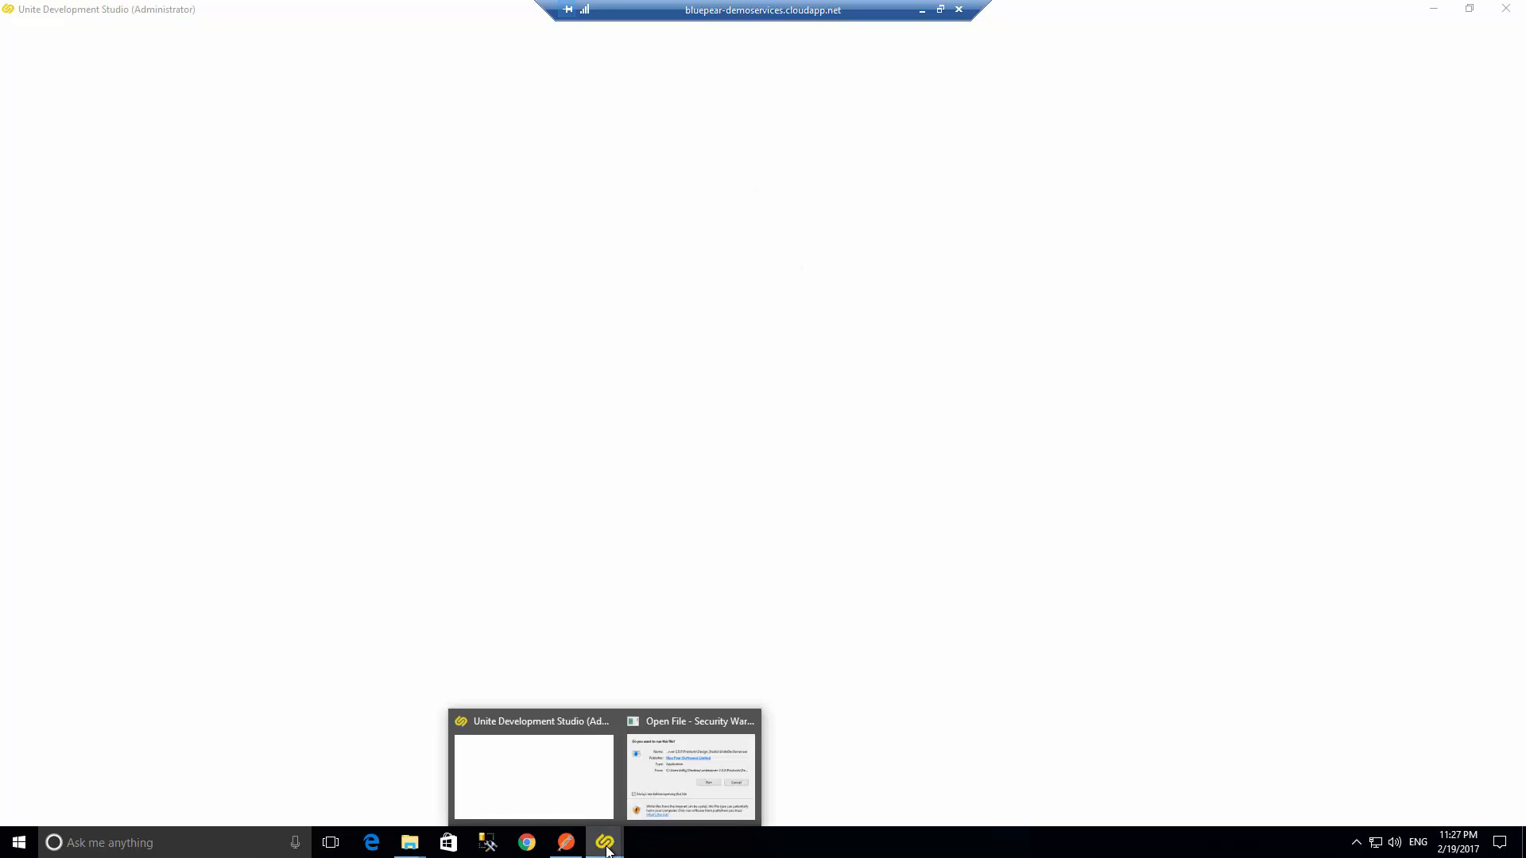
pyautogui.click(642, 795)
pyautogui.click(704, 474)
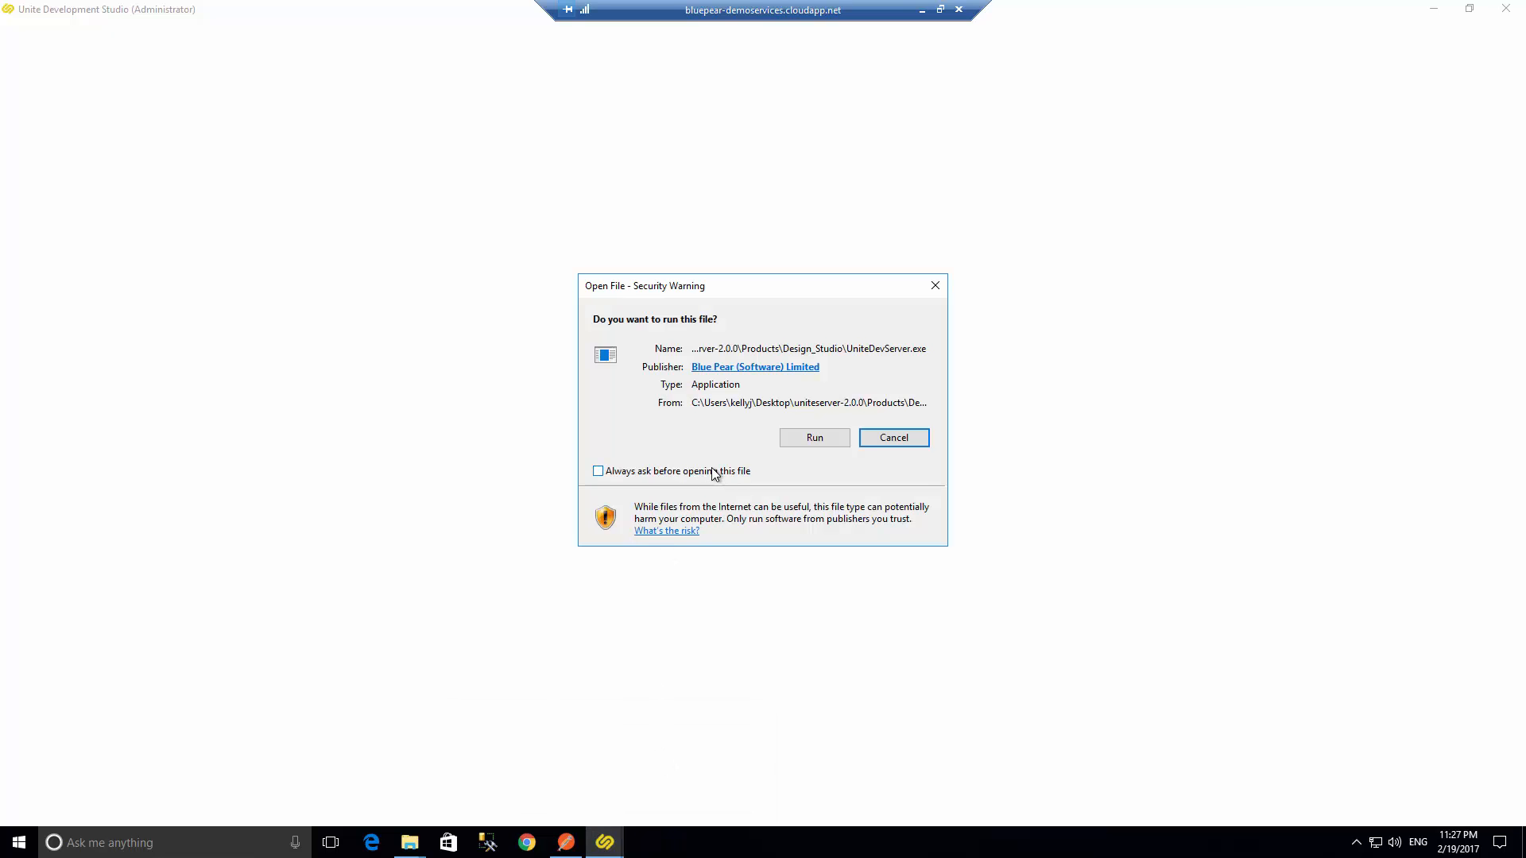
pyautogui.click(798, 441)
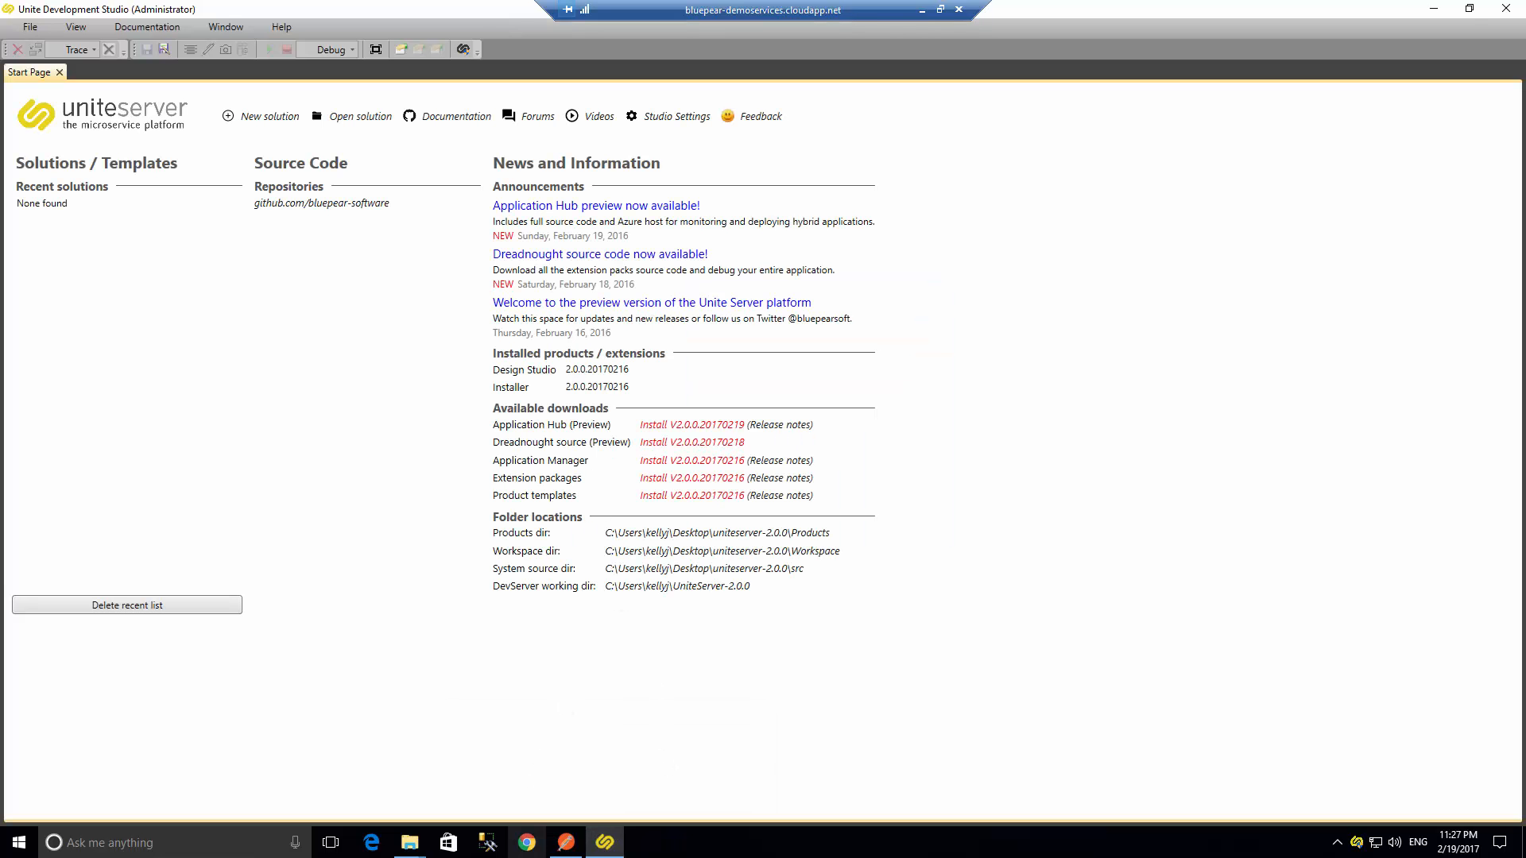
# - Browse the products\design_studio folder to locate the UniteDevStudio application, then close the folder window
pyautogui.click(409, 844)
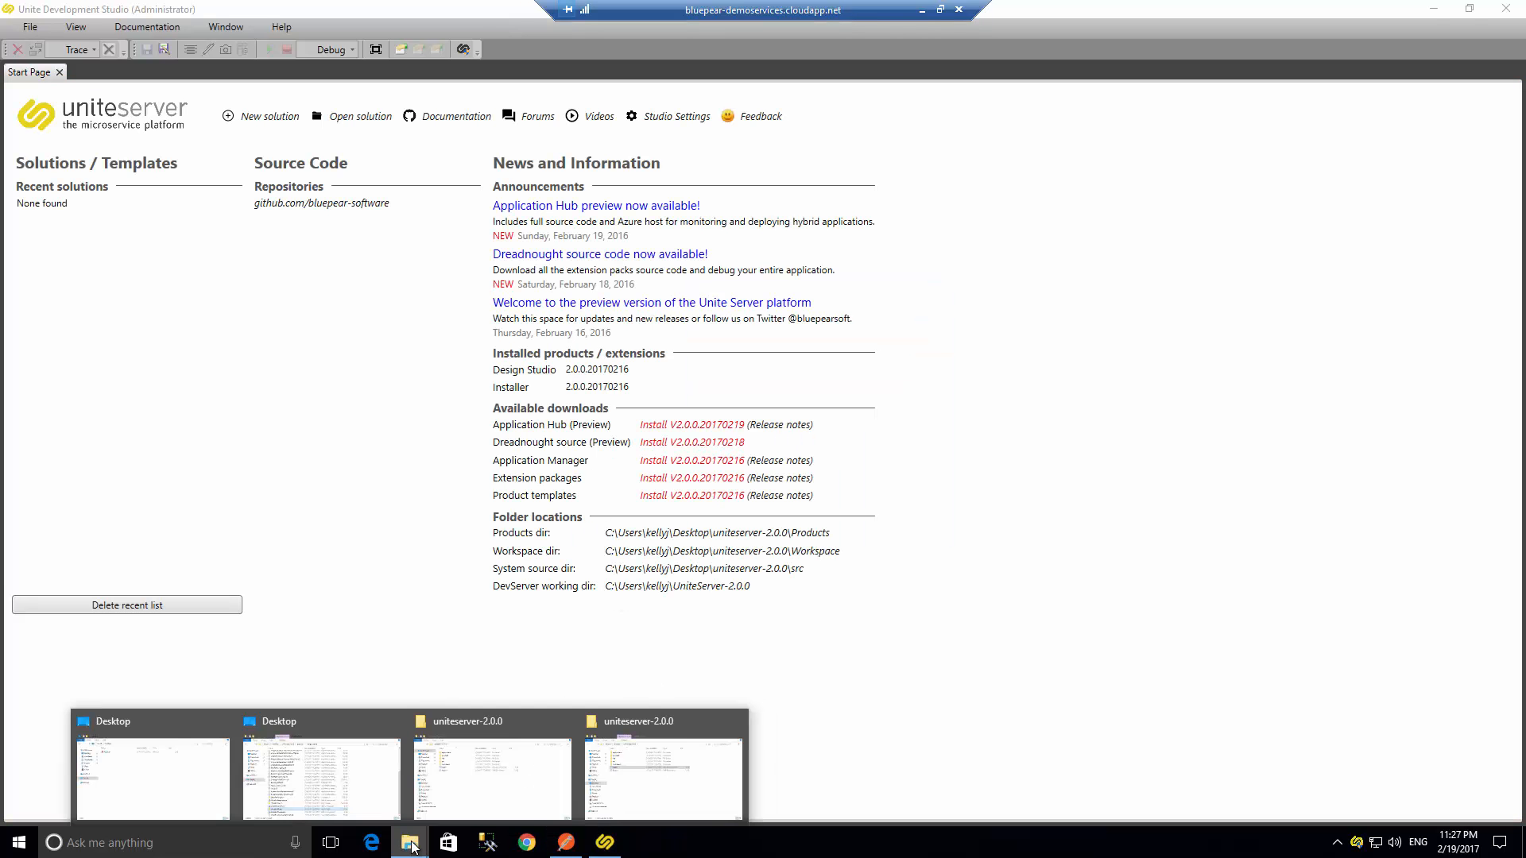
pyautogui.click(470, 756)
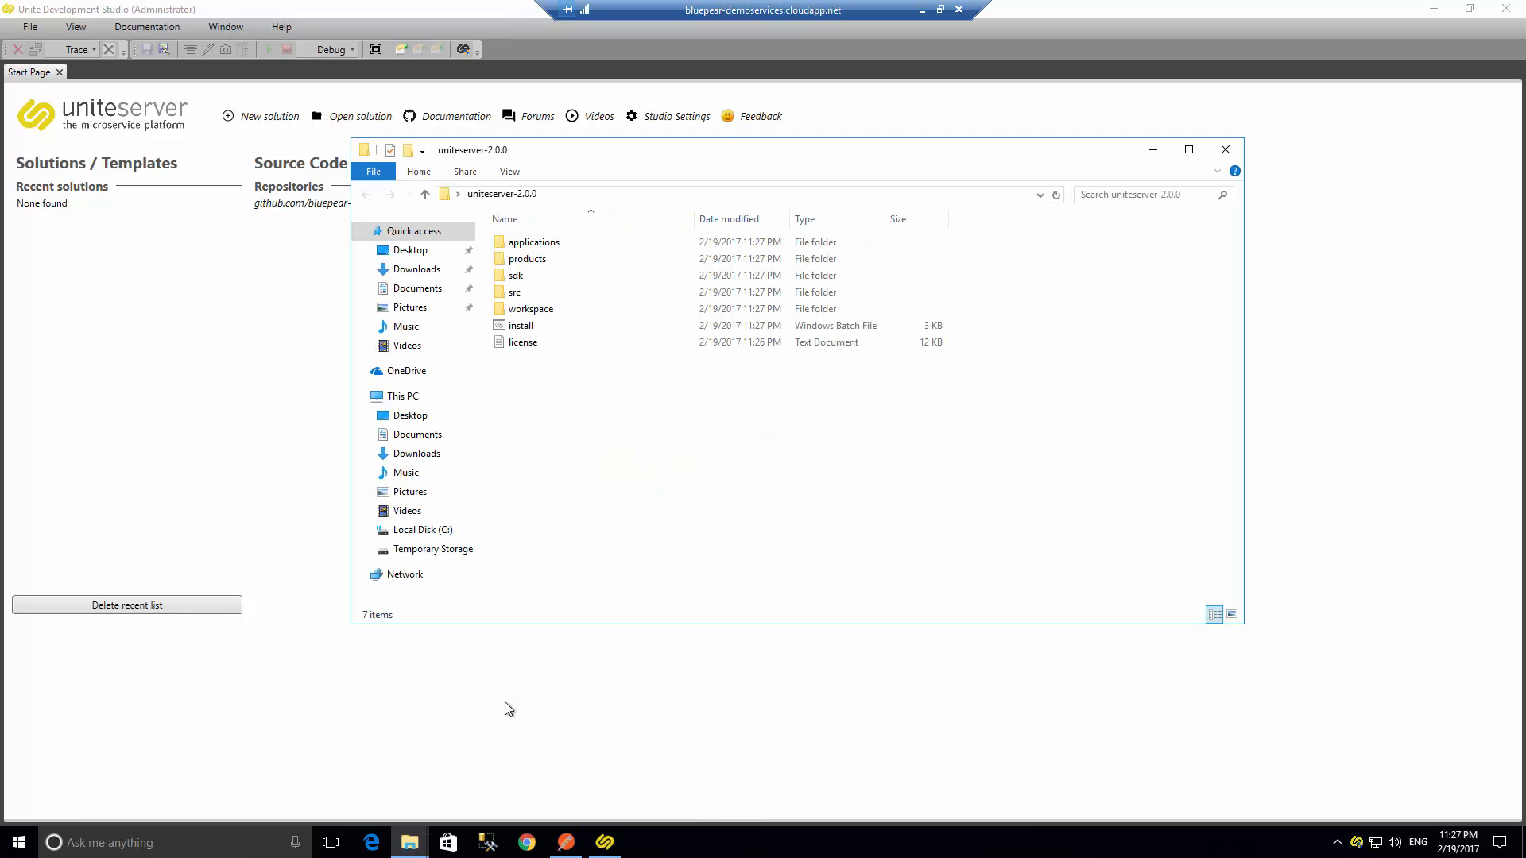
pyautogui.doubleClick(536, 259)
pyautogui.doubleClick(534, 243)
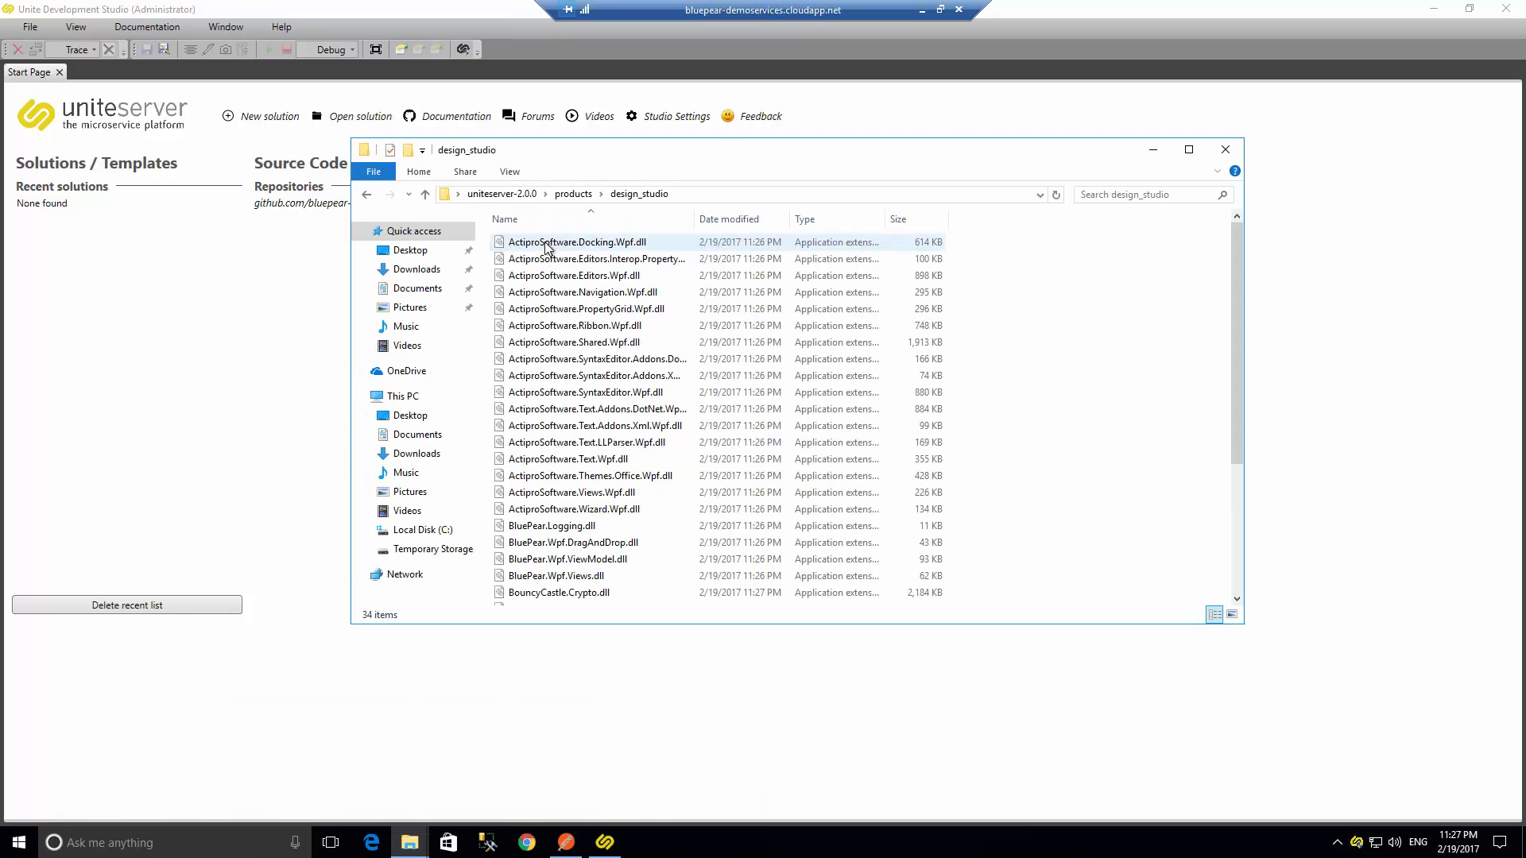
pyautogui.scroll(-4, 633, 352)
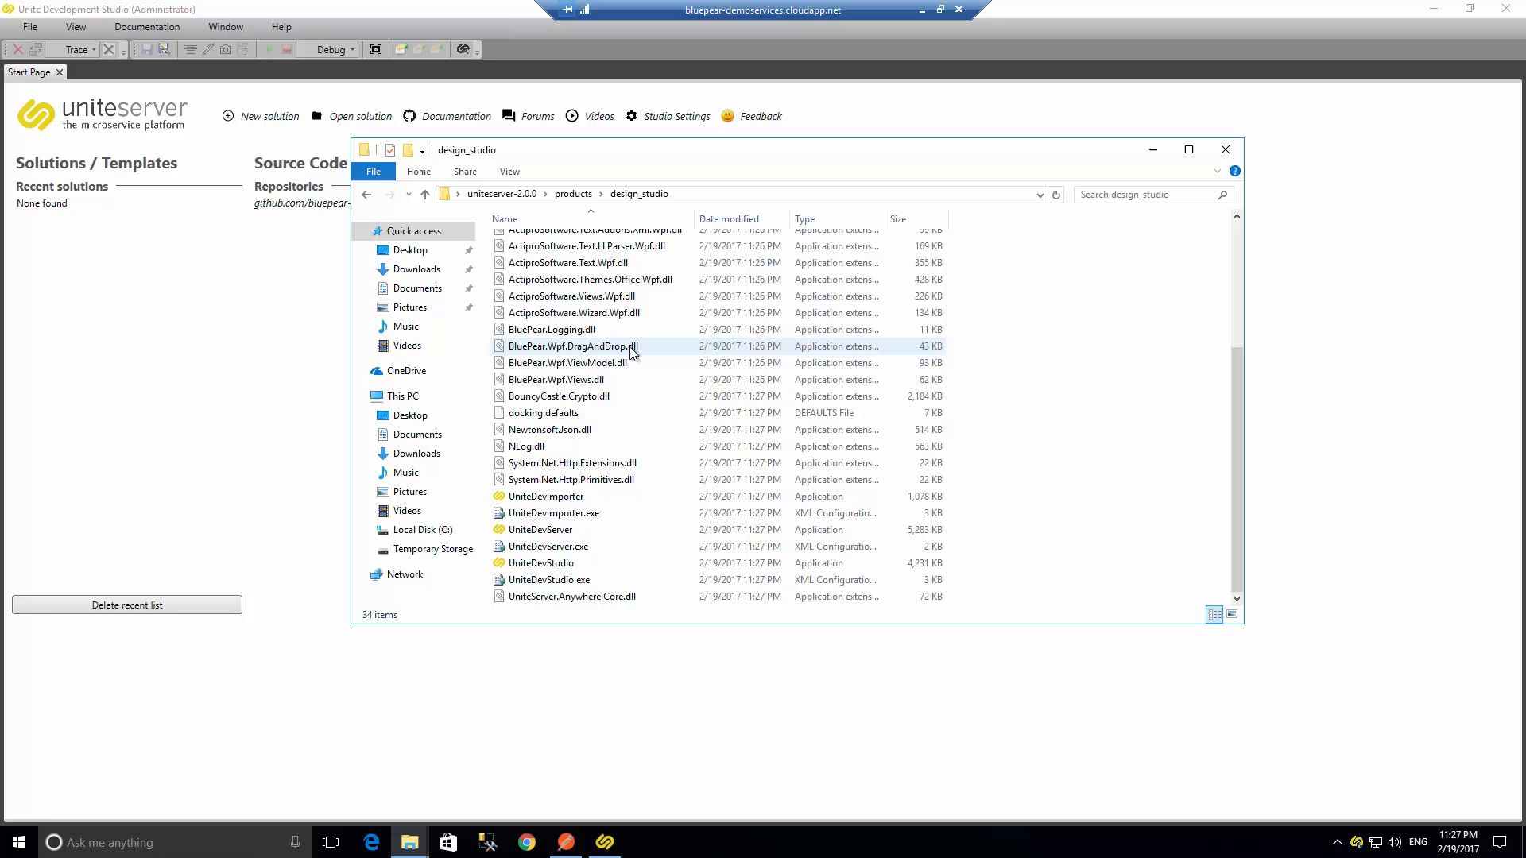
pyautogui.click(563, 566)
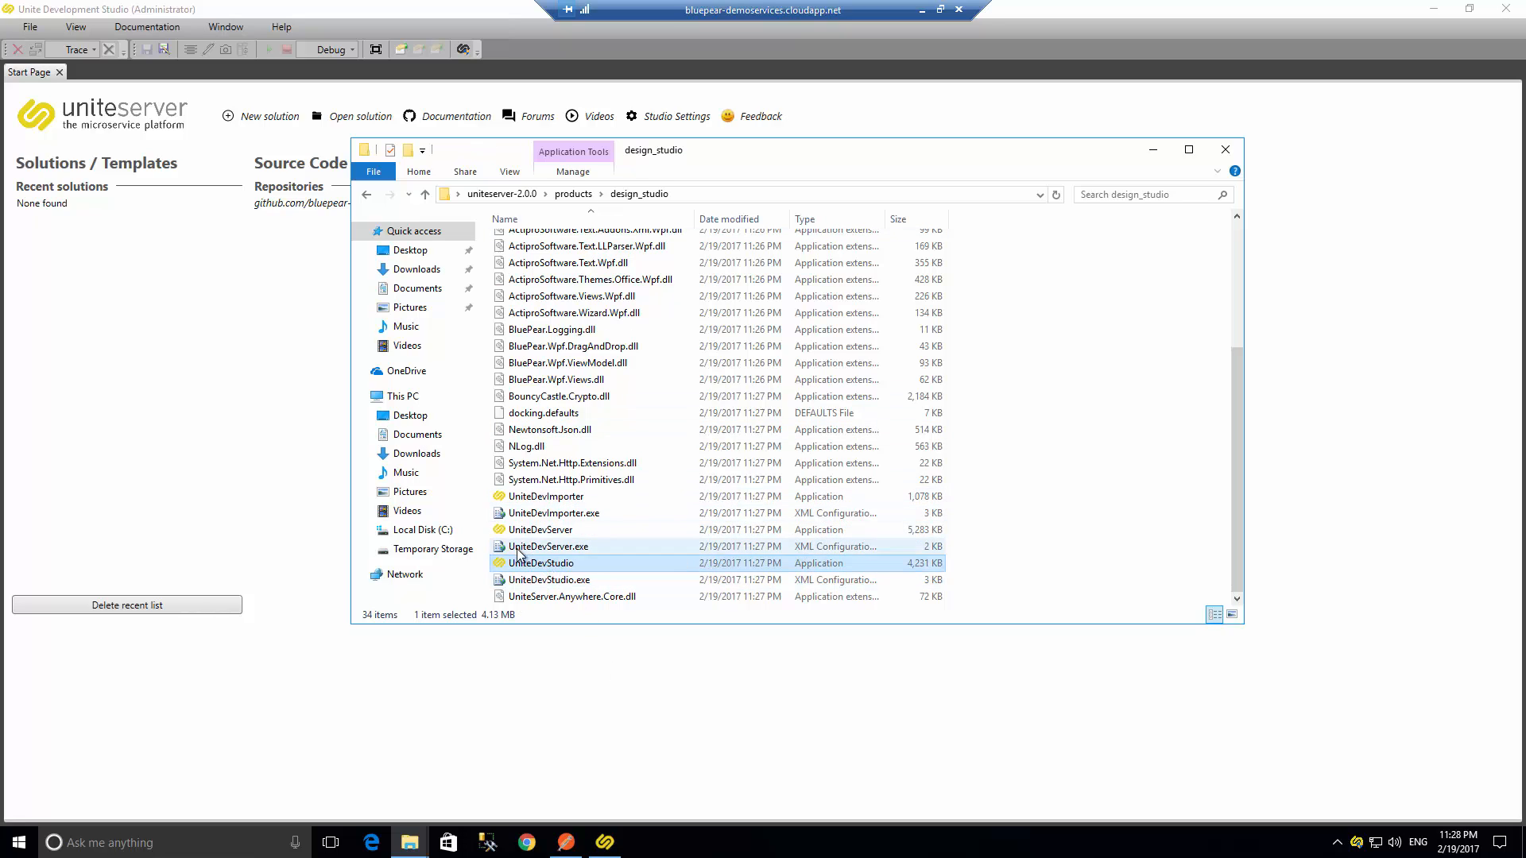
pyautogui.click(1225, 151)
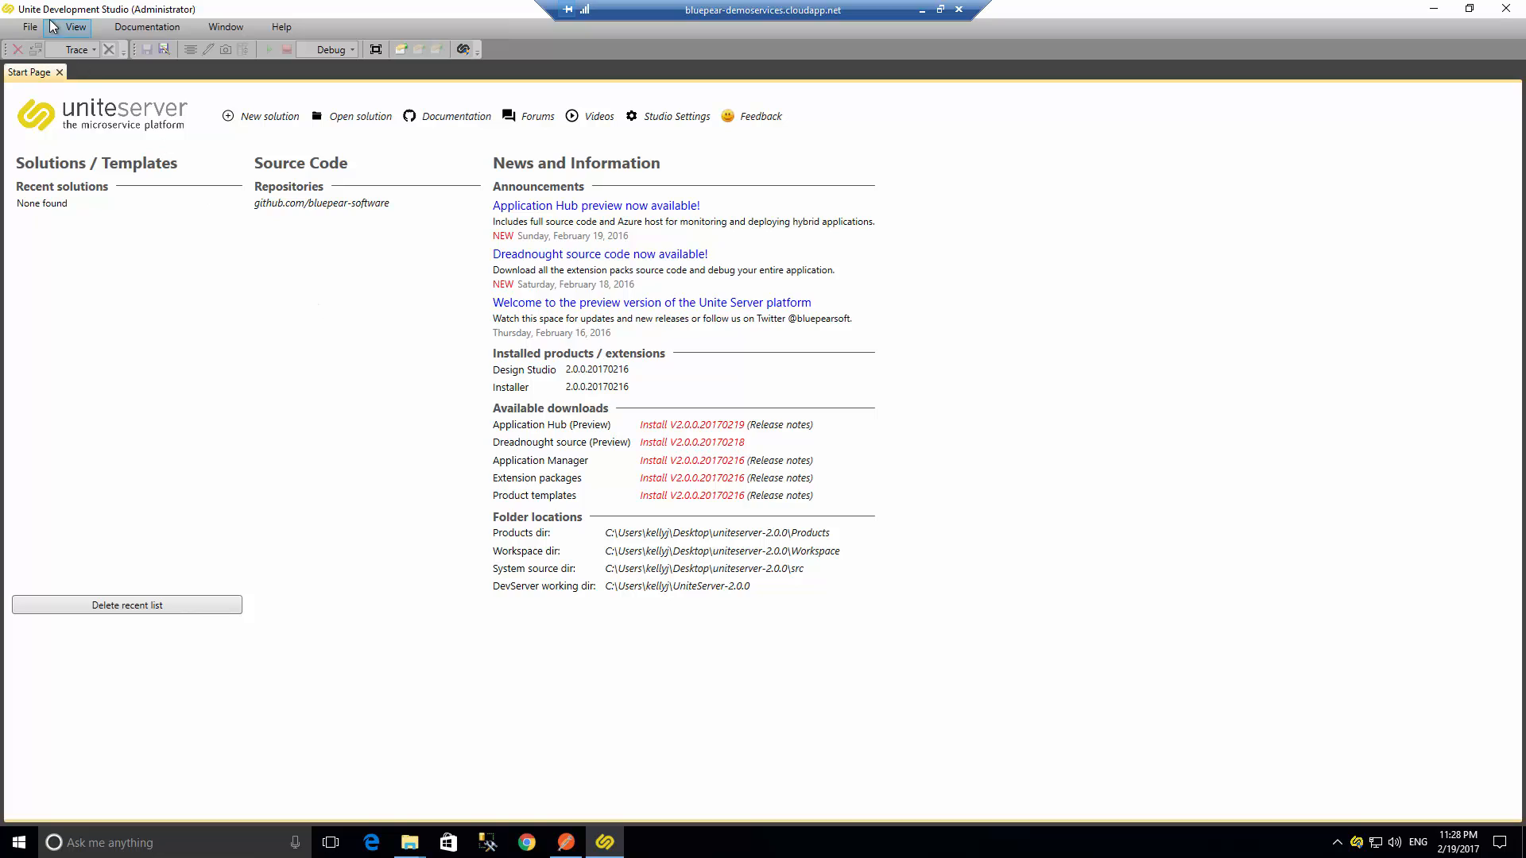
# - Open the Toolbox window and select its Endpoints and Startpoints categories
pyautogui.click(75, 27)
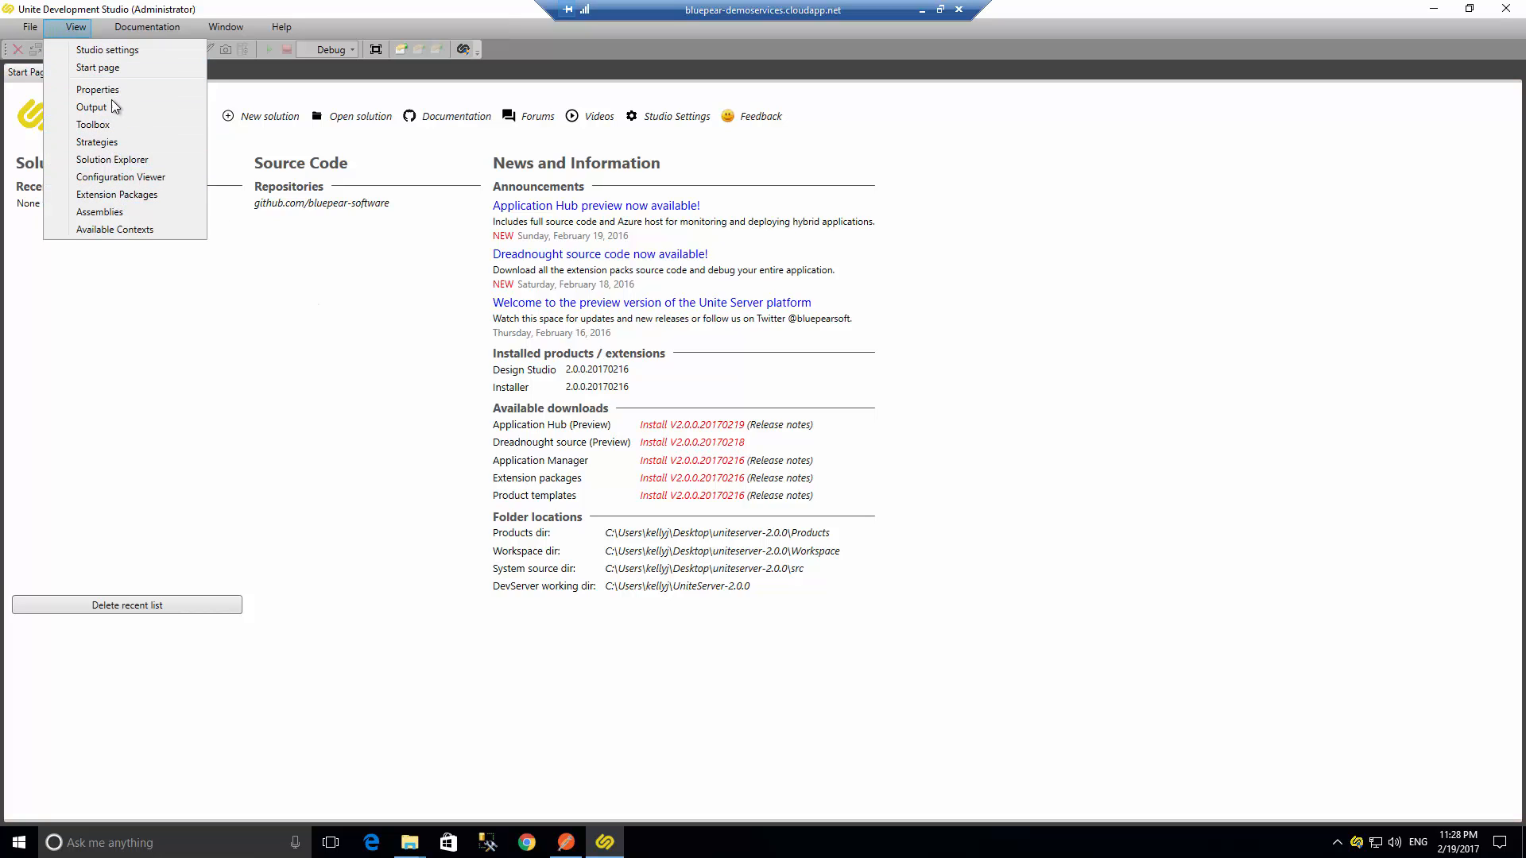
pyautogui.click(112, 126)
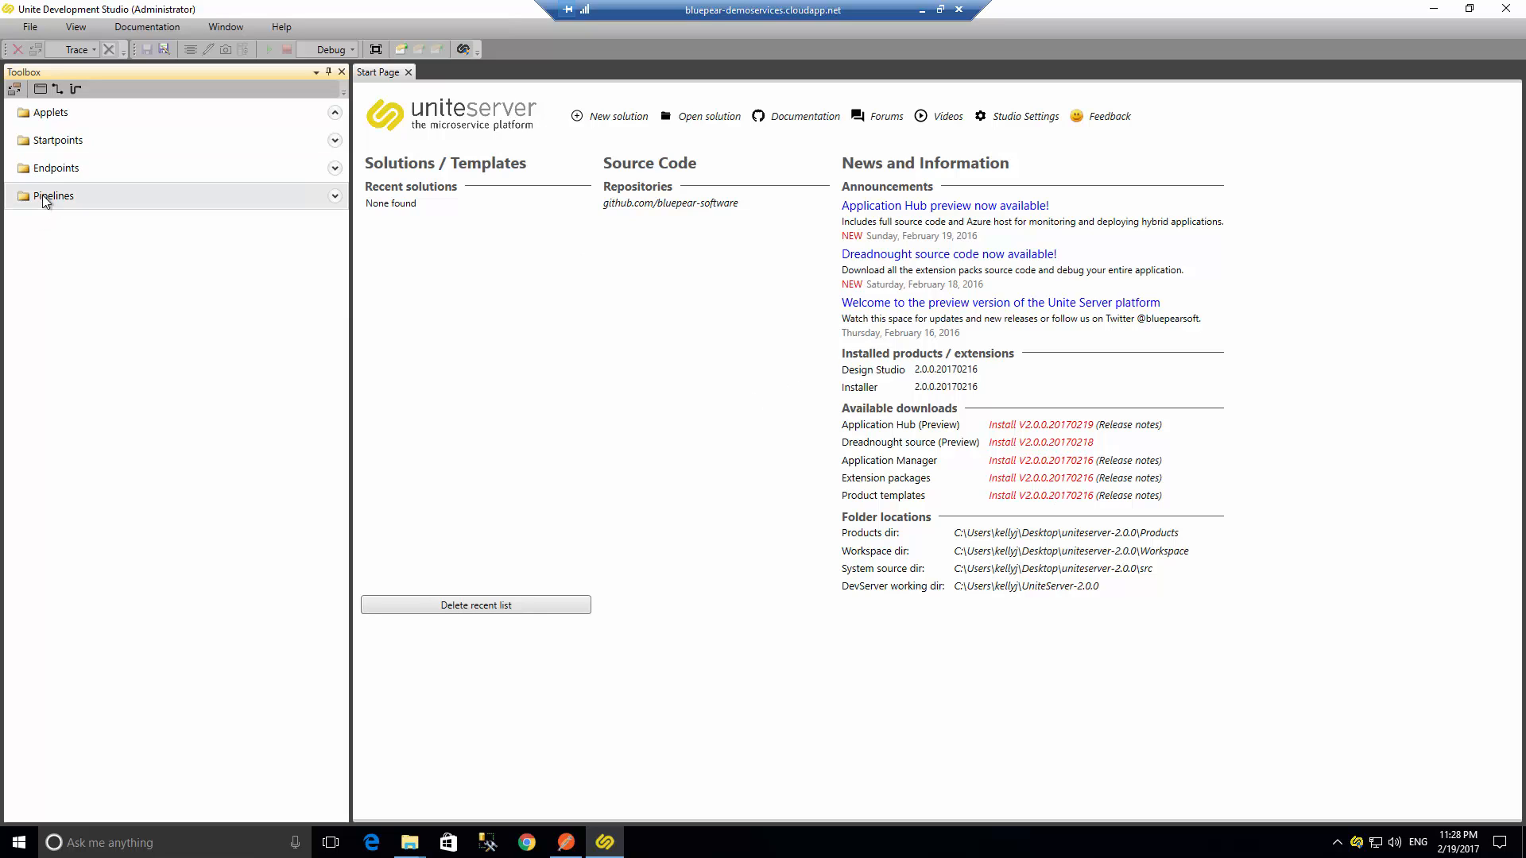
pyautogui.click(54, 169)
pyautogui.click(63, 148)
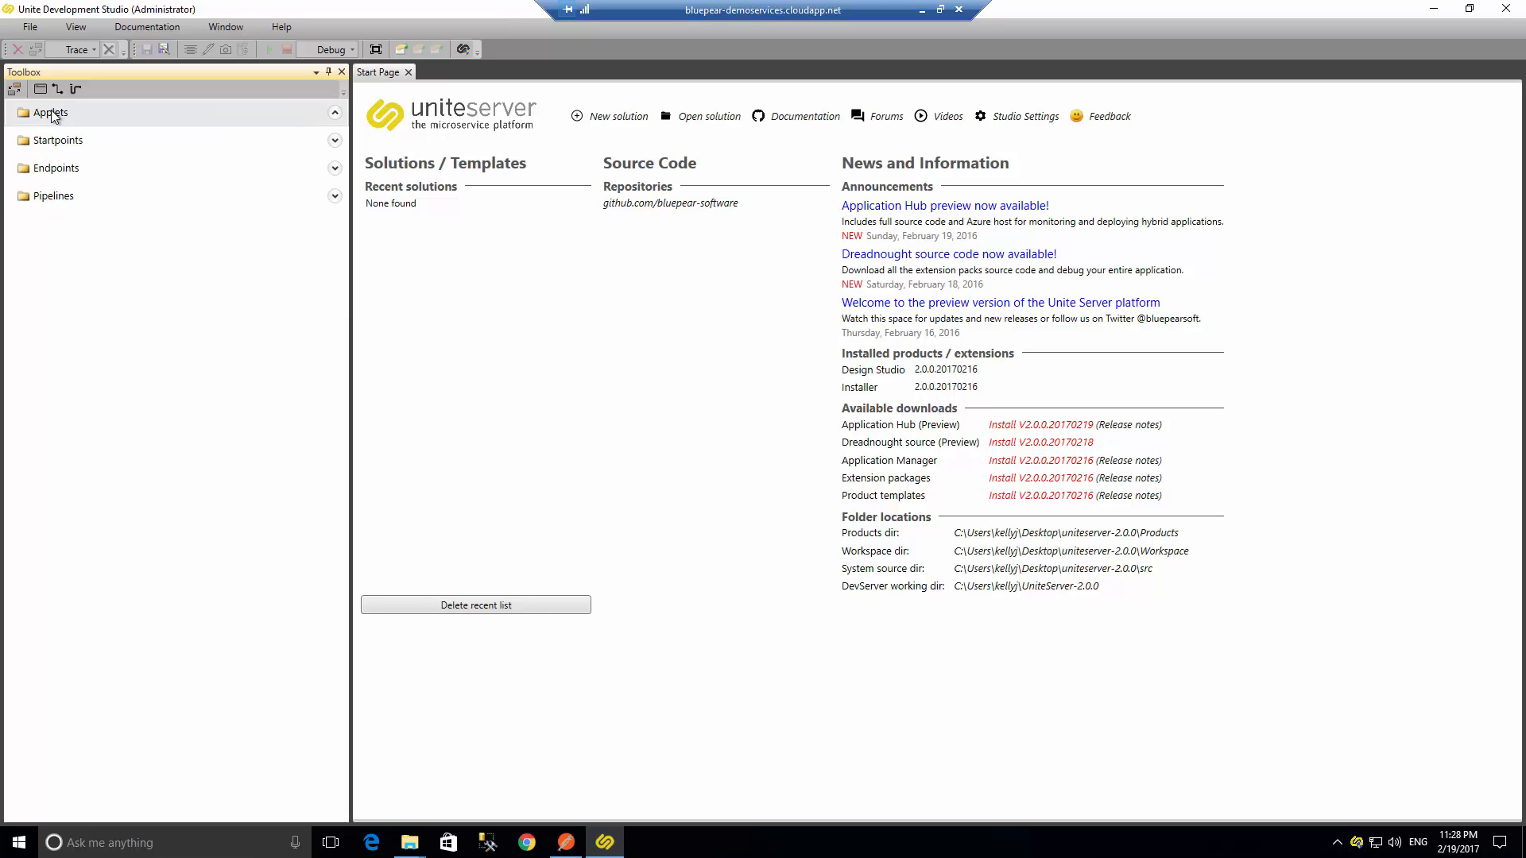
# - Select the Applets category and close the Toolbox window
pyautogui.click(57, 114)
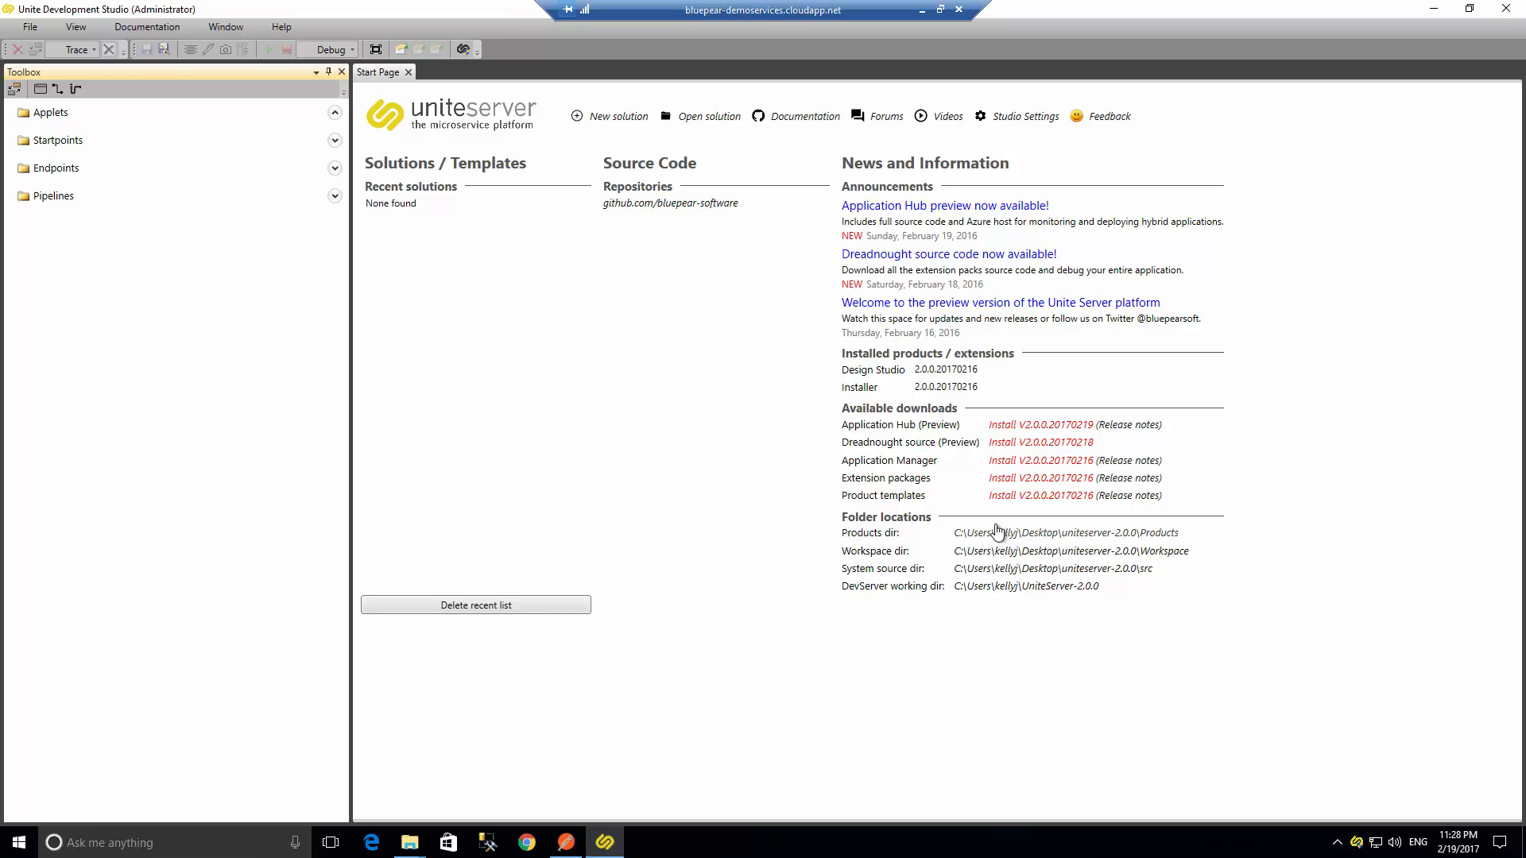
pyautogui.click(342, 71)
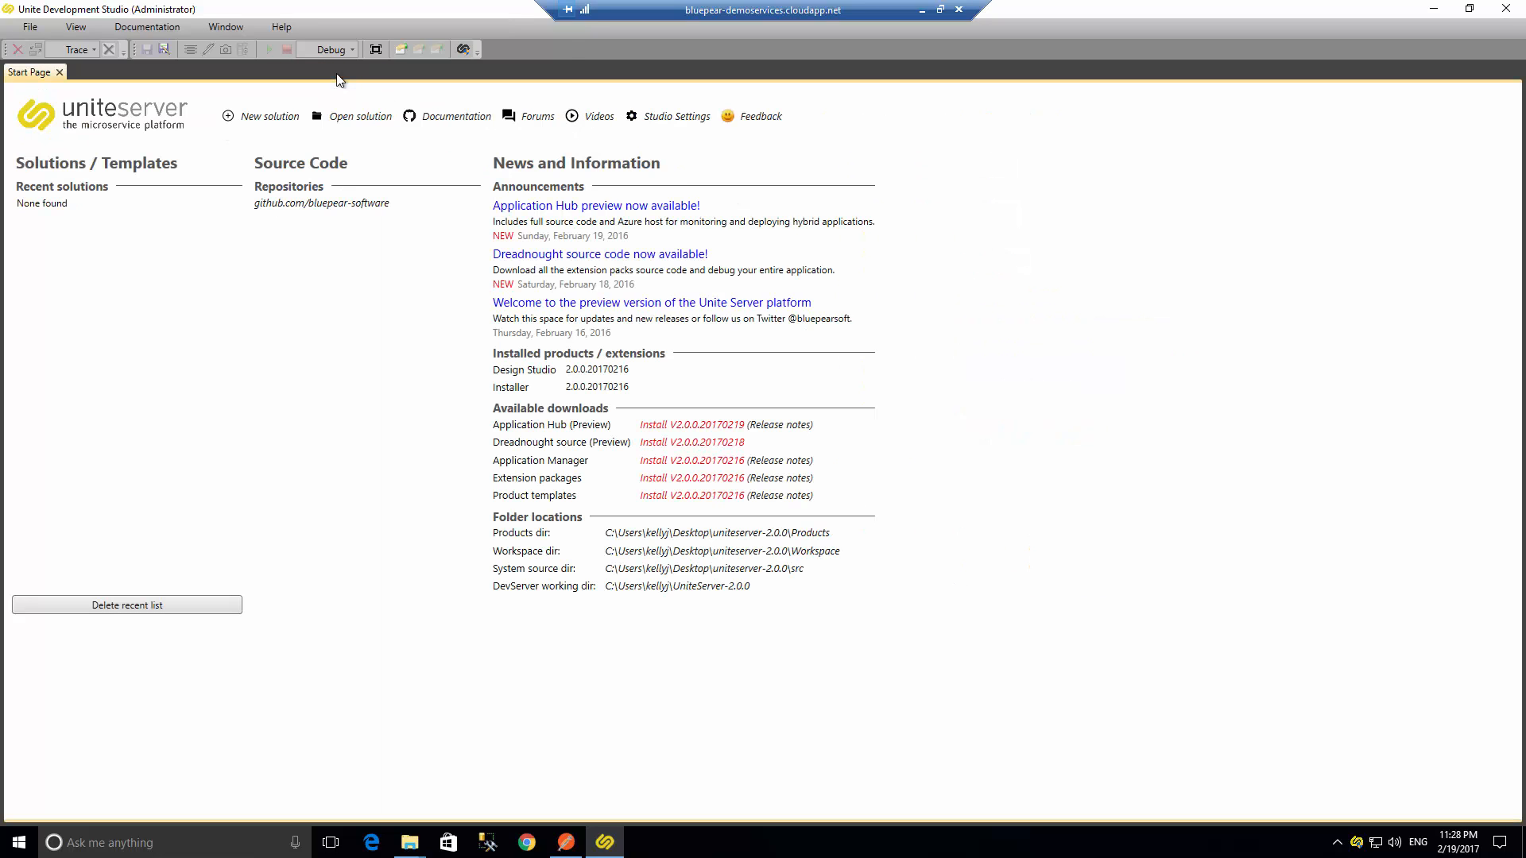
# - Install the Extension packages and Product templates downloads V2.0.0.20170216, dismissing each completion message
pyautogui.click(656, 480)
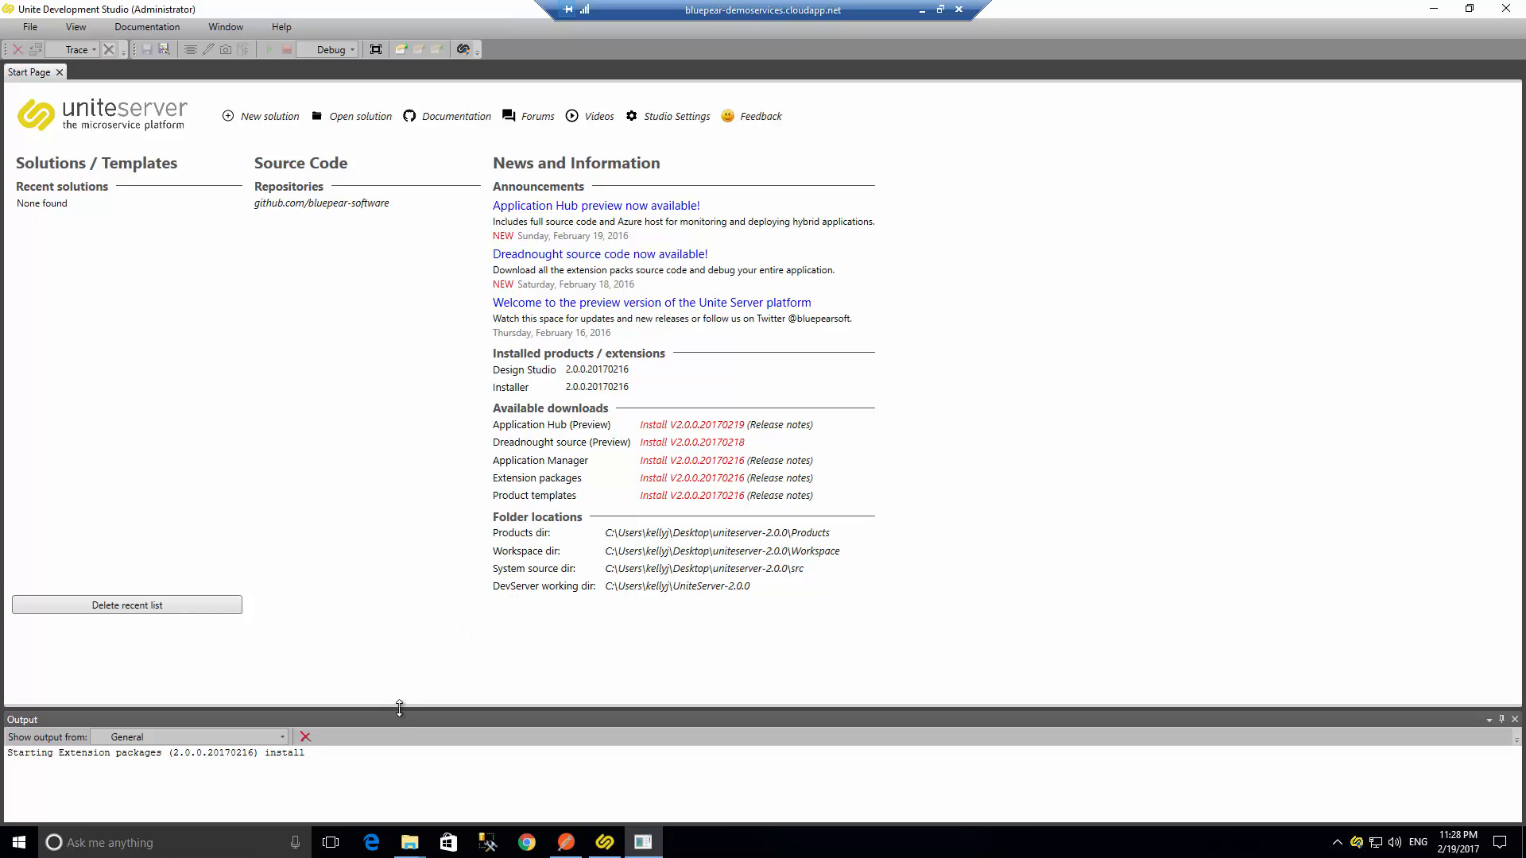
pyautogui.moveTo(399, 710); pyautogui.dragTo(399, 624)
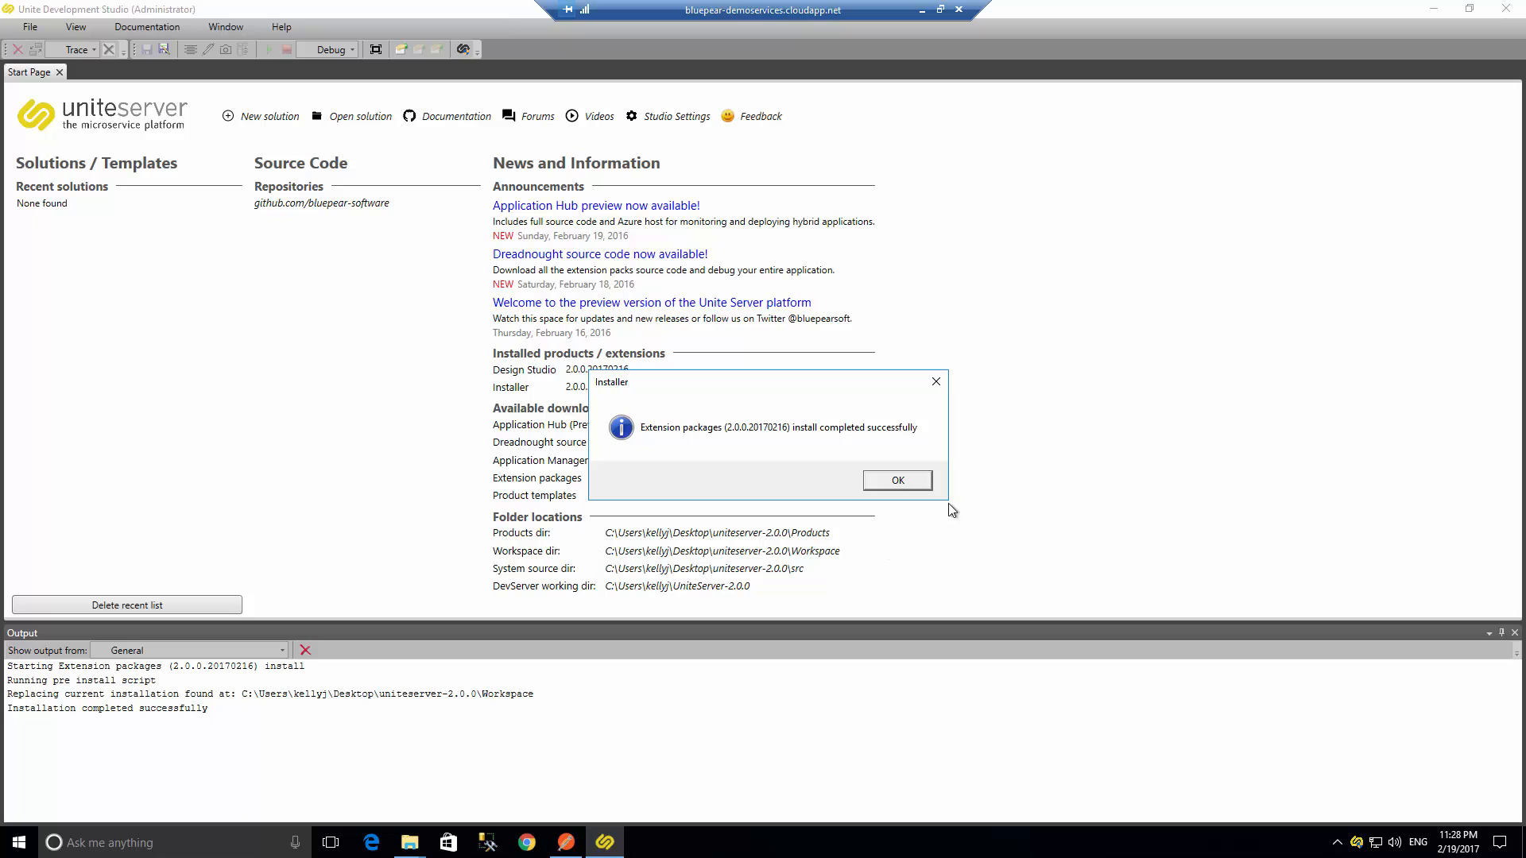
pyautogui.click(898, 480)
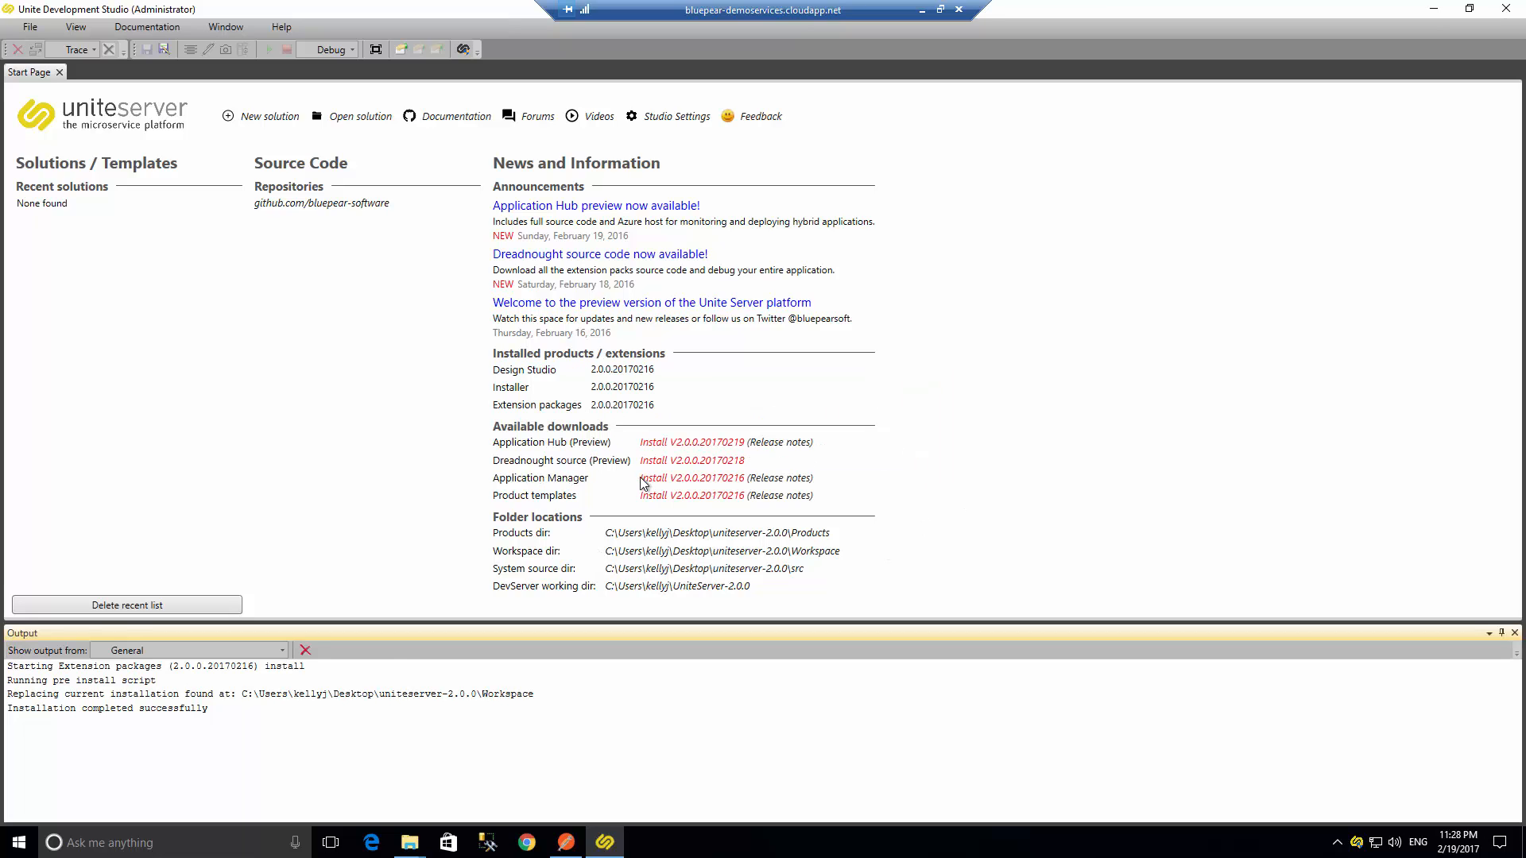
pyautogui.click(652, 496)
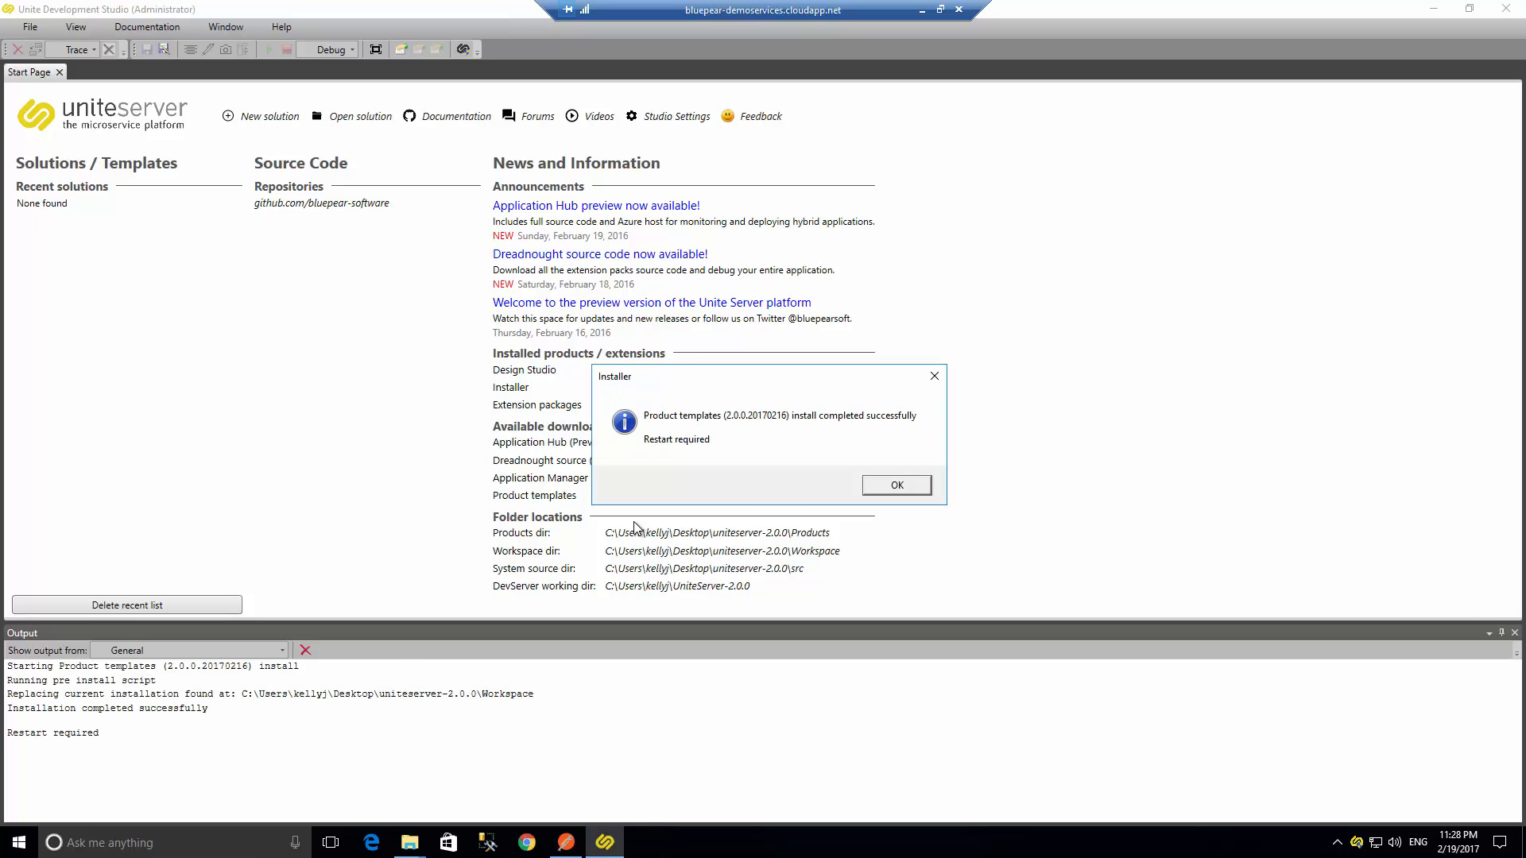
pyautogui.click(914, 487)
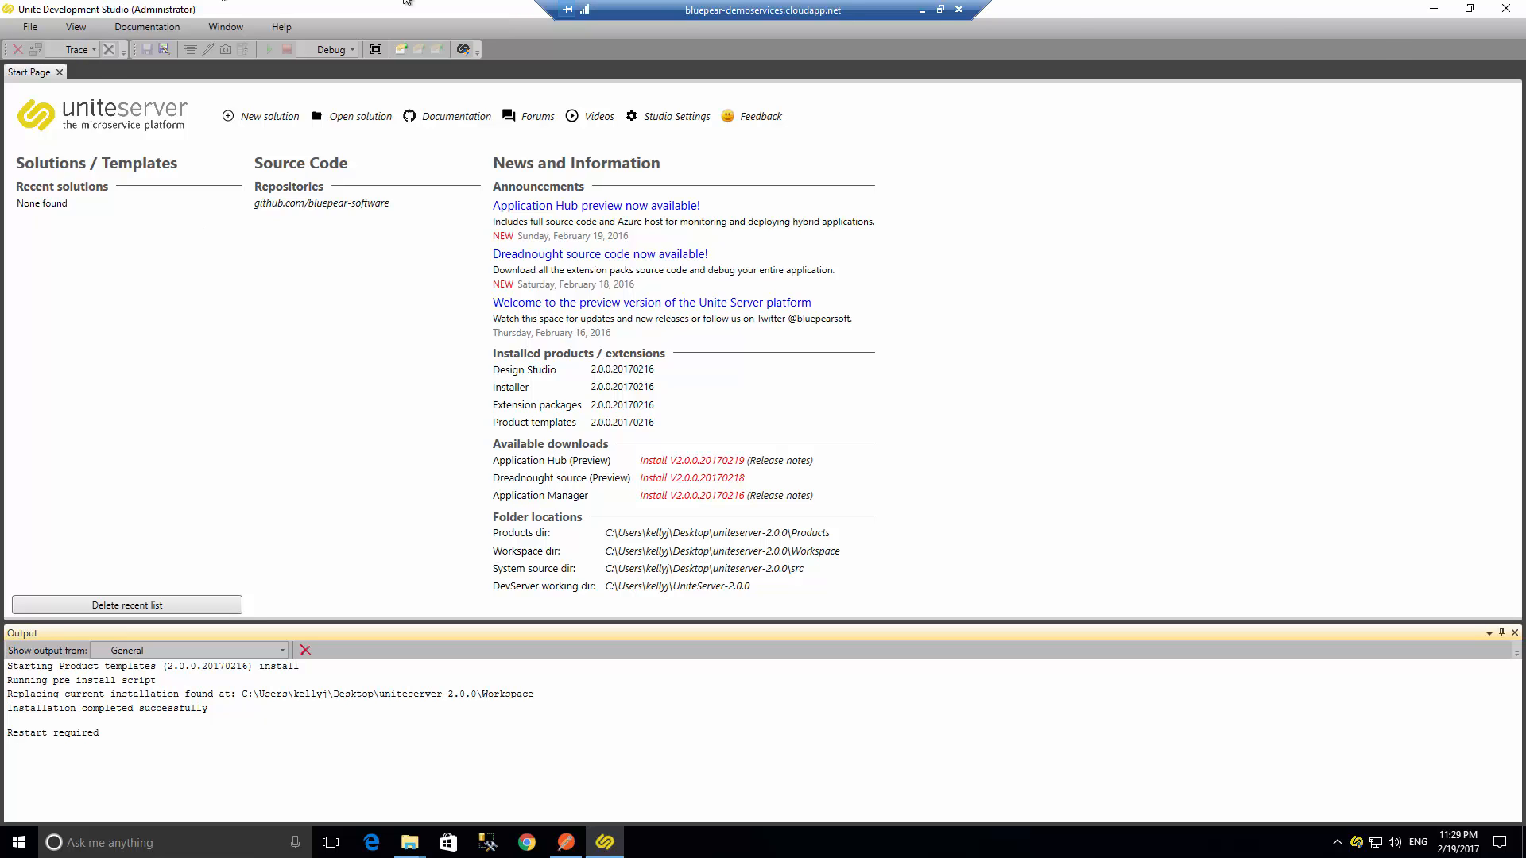
# - Close the Development Studio and relaunch UniteDevStudio.exe, allowing it to run in the security warning
pyautogui.click(1510, 19)
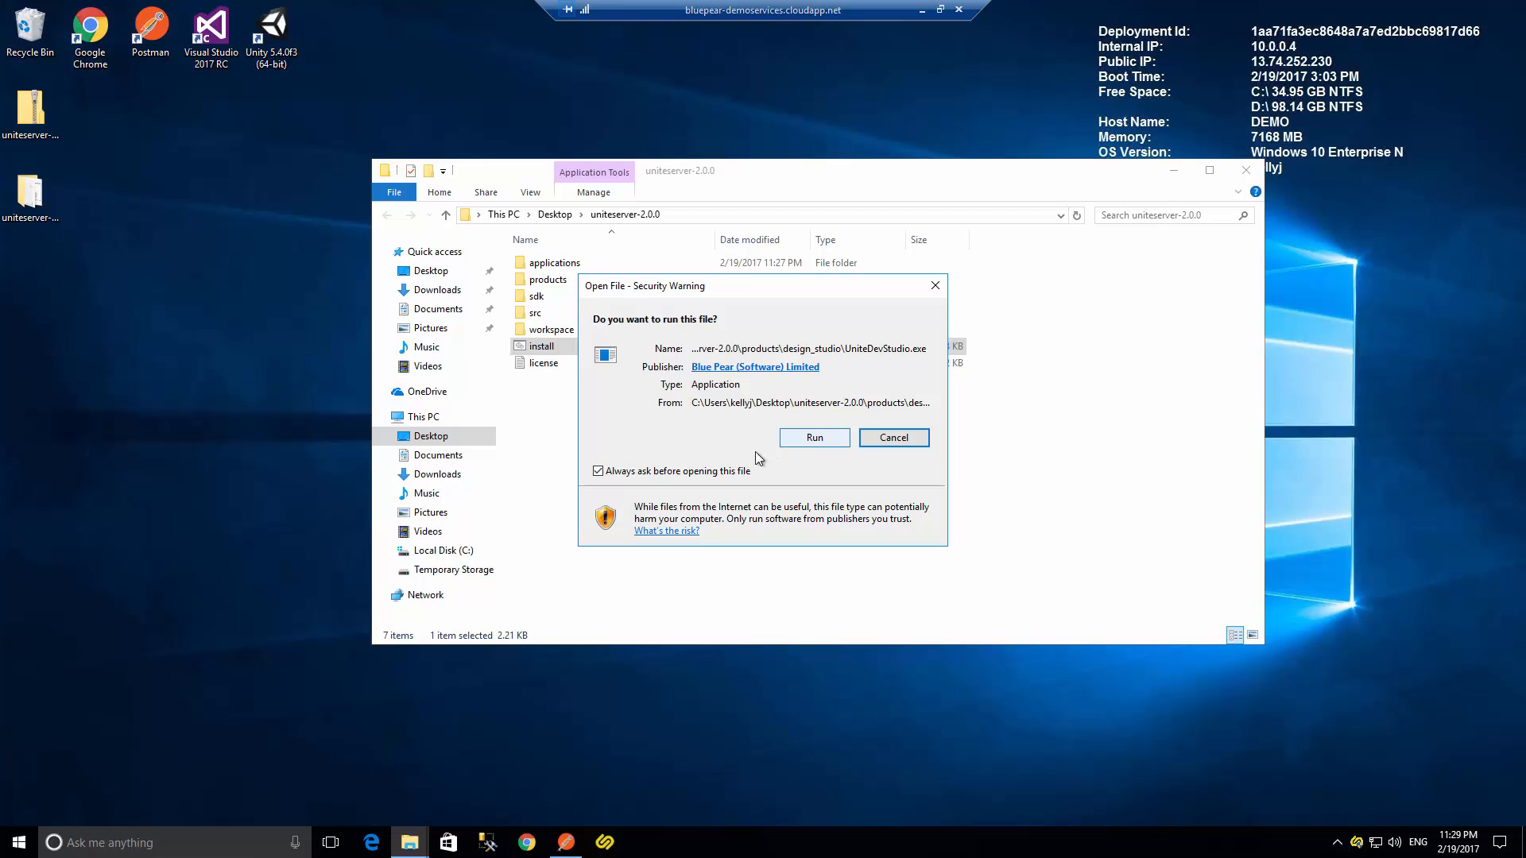
pyautogui.click(812, 439)
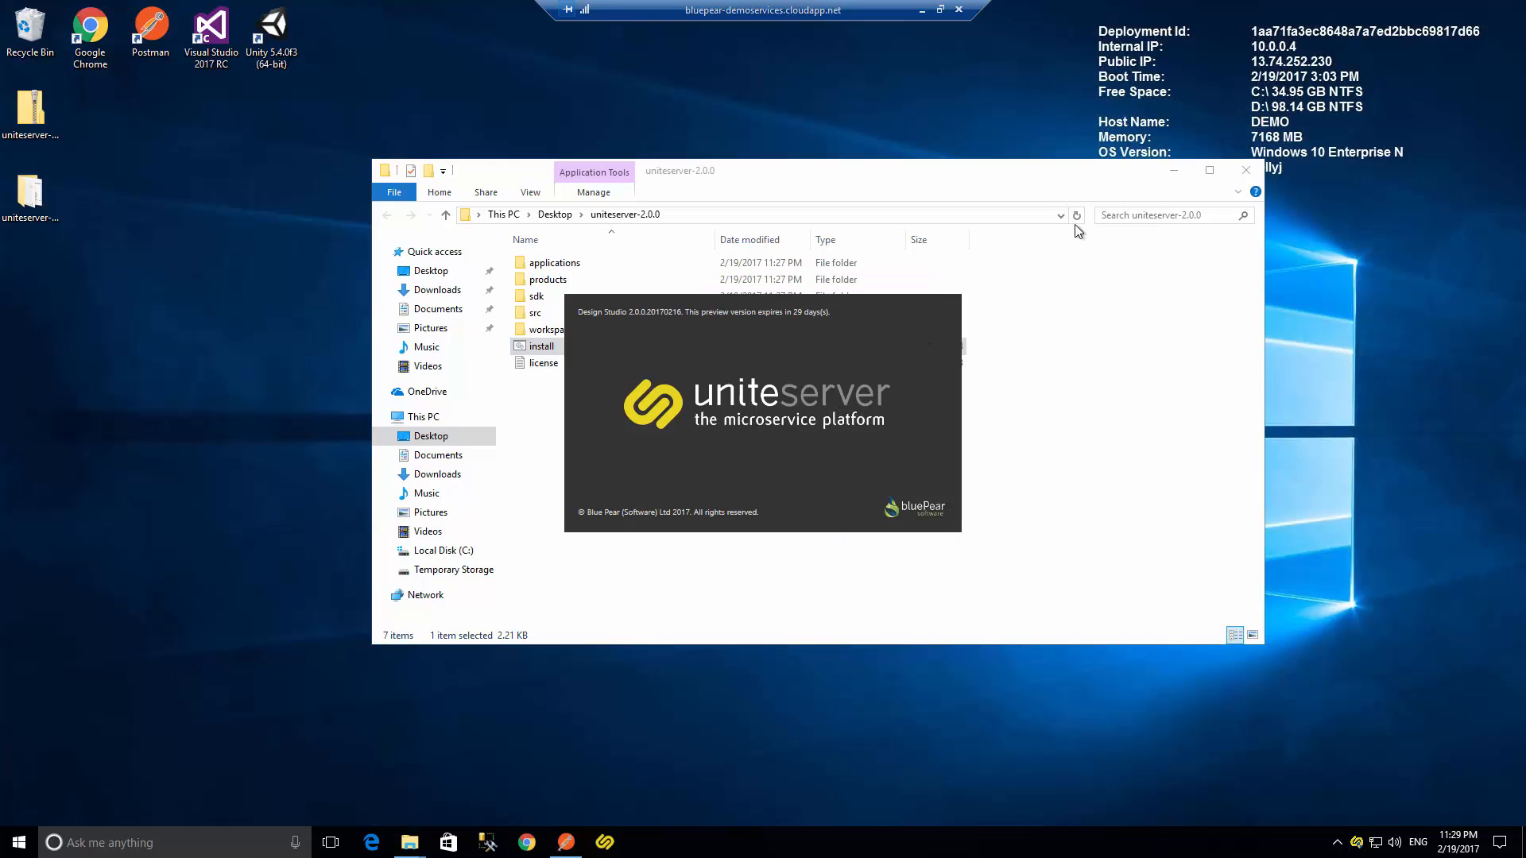
pyautogui.click(1173, 170)
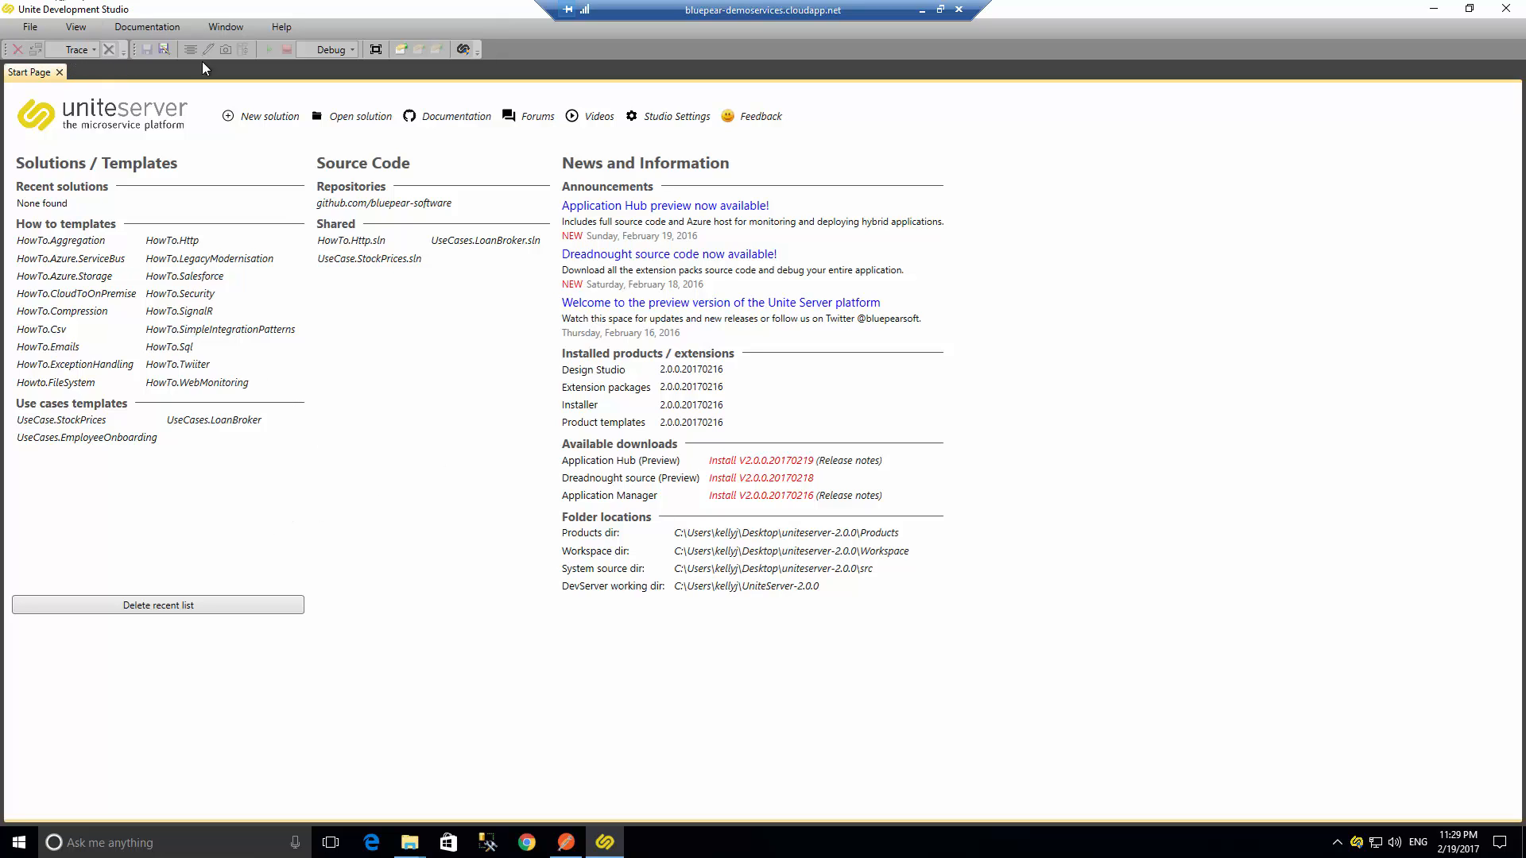
# - Create a new solution named UniteServer Solution1 using the default solution template
pyautogui.click(365, 118)
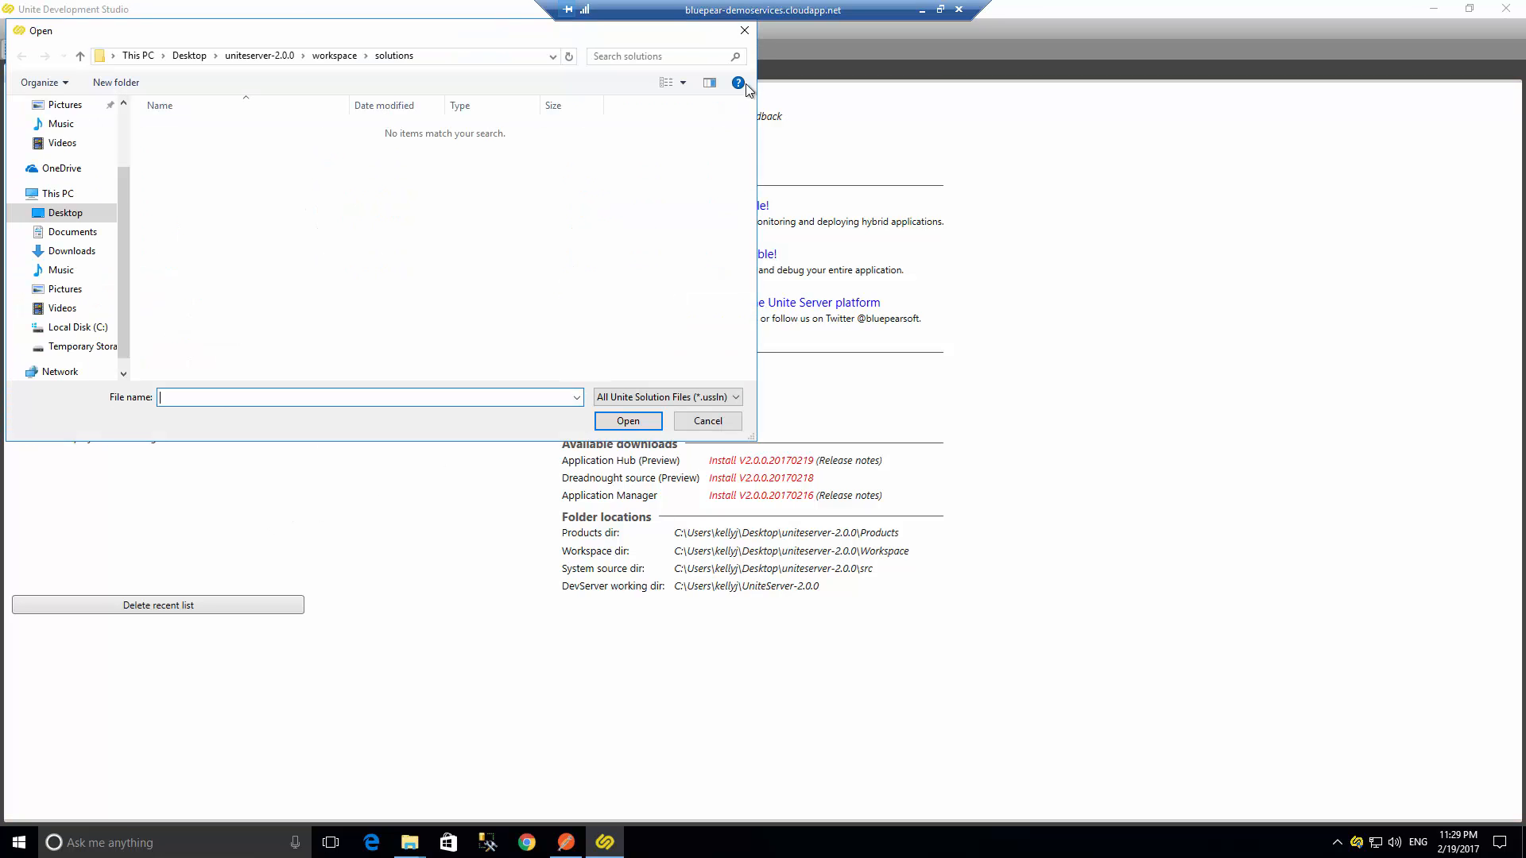
pyautogui.click(745, 30)
pyautogui.click(275, 119)
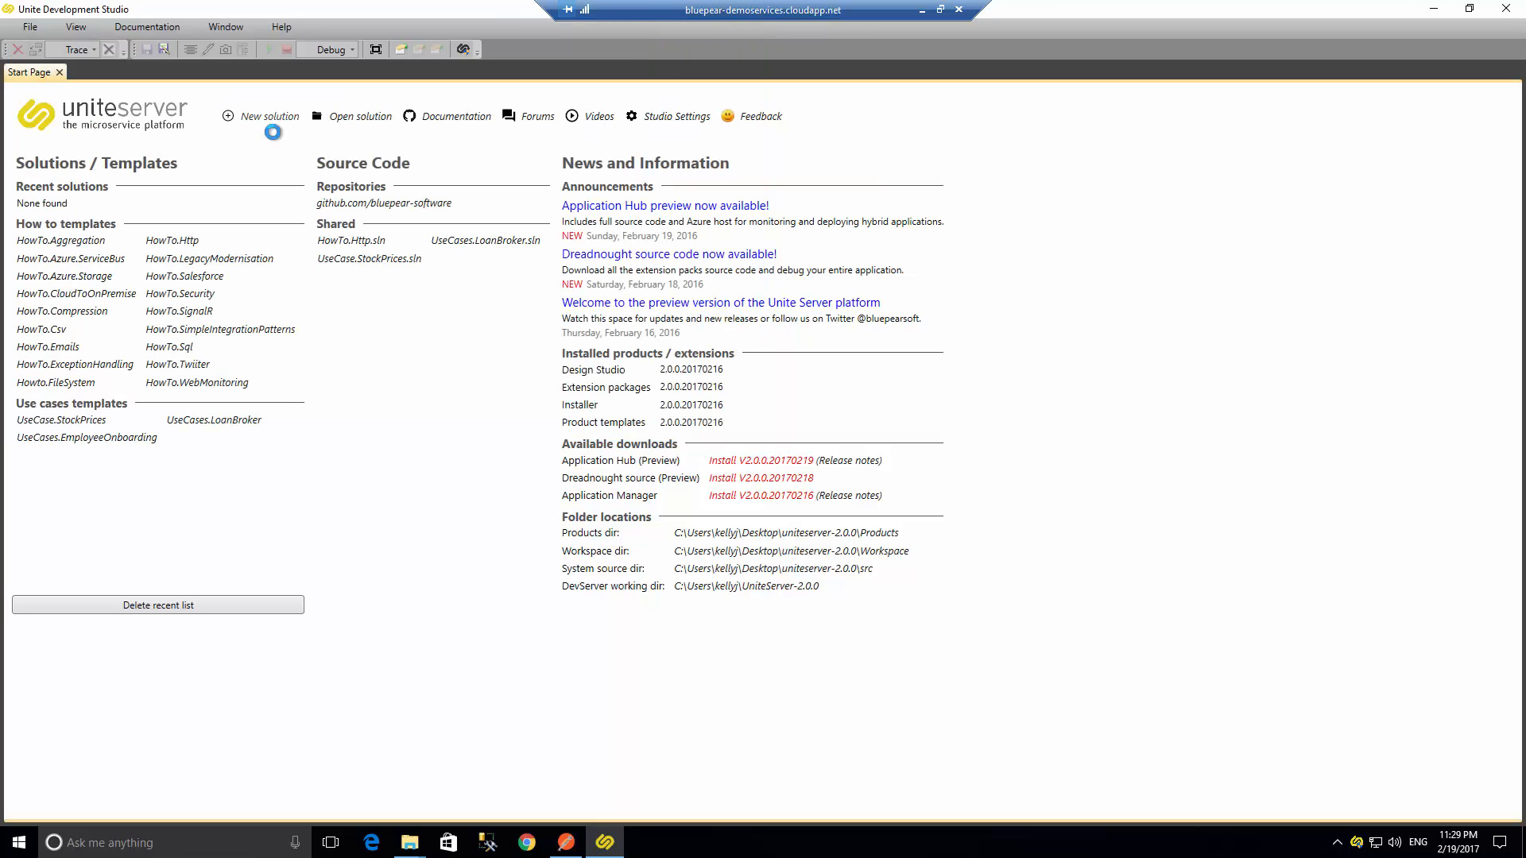
pyautogui.click(810, 404)
pyautogui.click(809, 422)
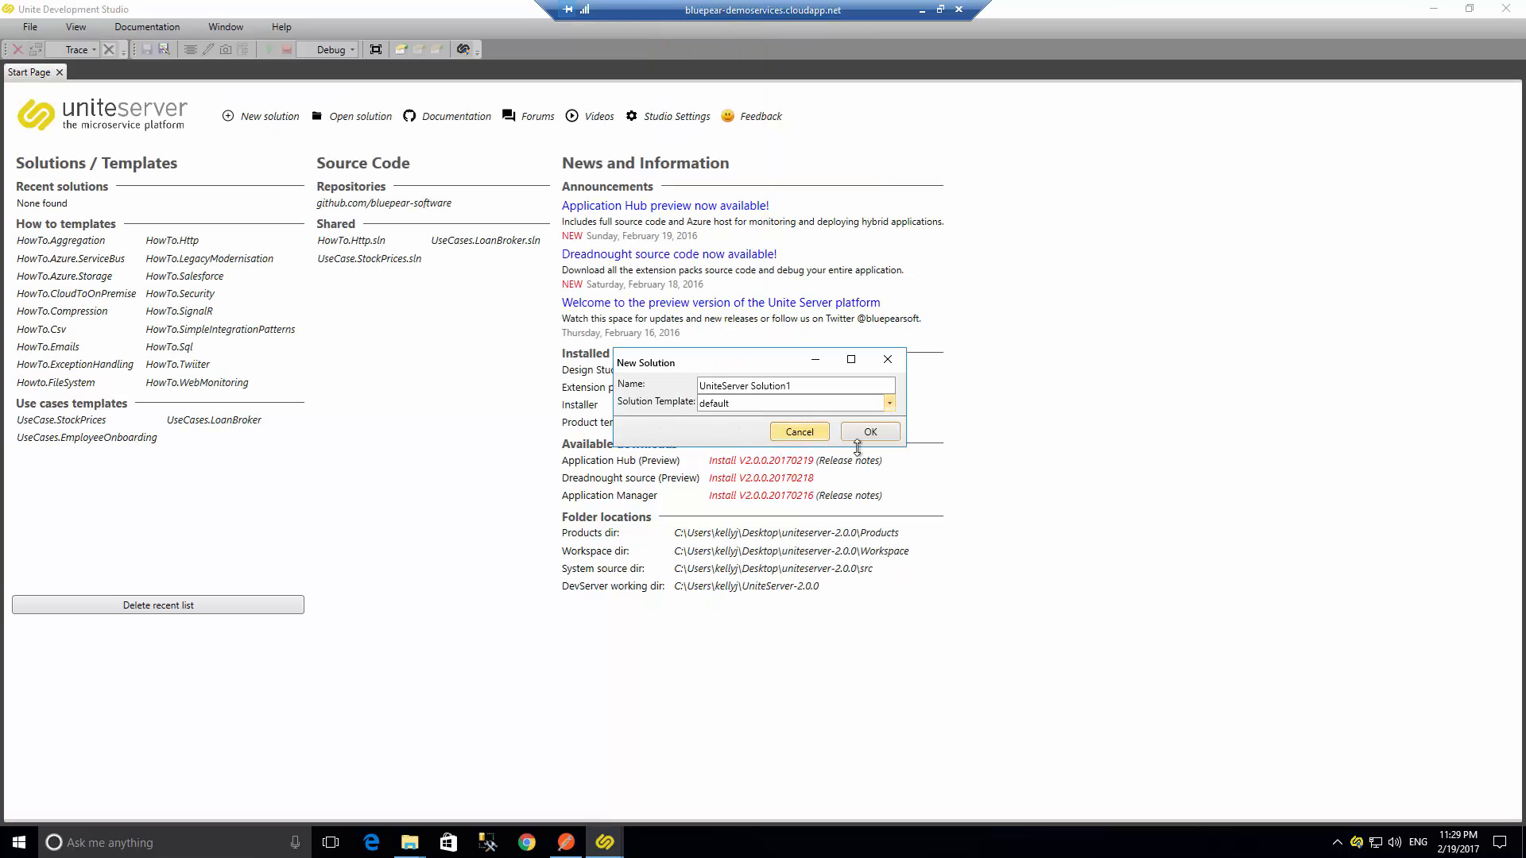
pyautogui.click(863, 433)
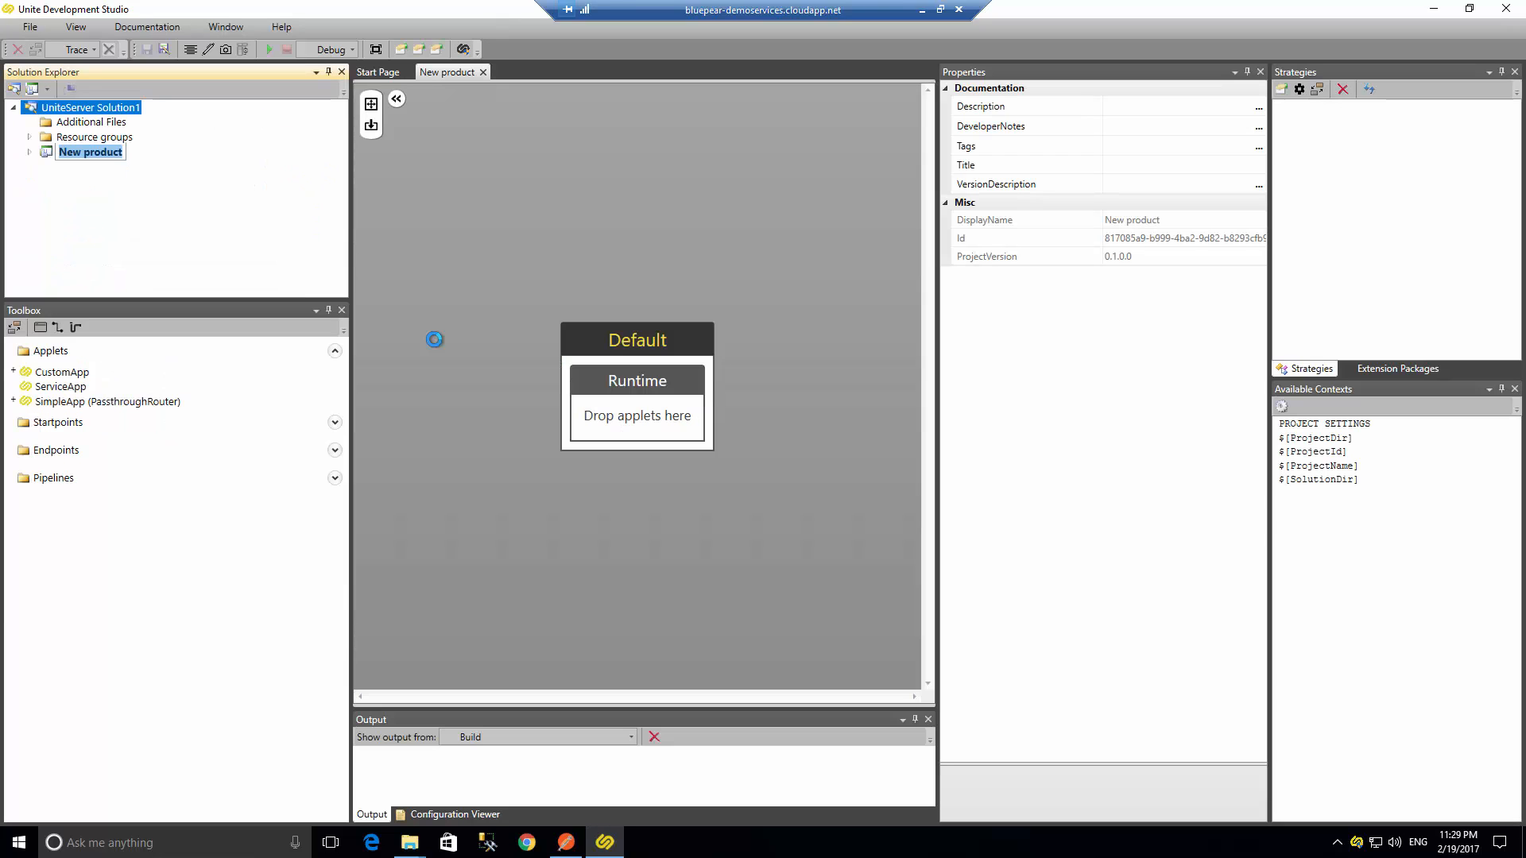
# - Add a SimpleApp (PassthroughRouter) applet and an HttpListener startpoint to the Default runtime
pyautogui.moveTo(263, 448); pyautogui.dragTo(616, 410)
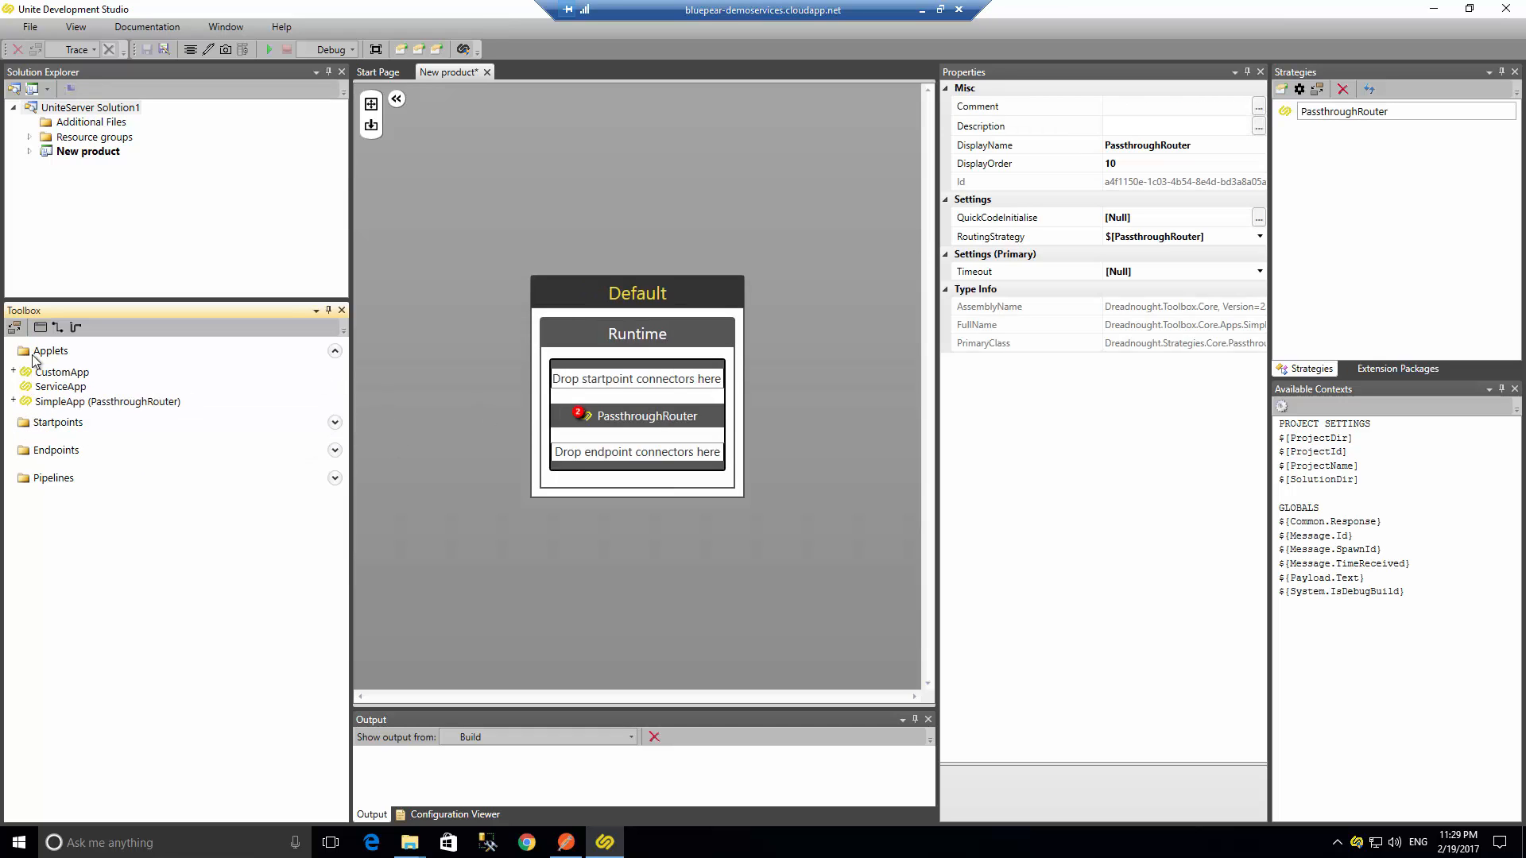
pyautogui.click(49, 428)
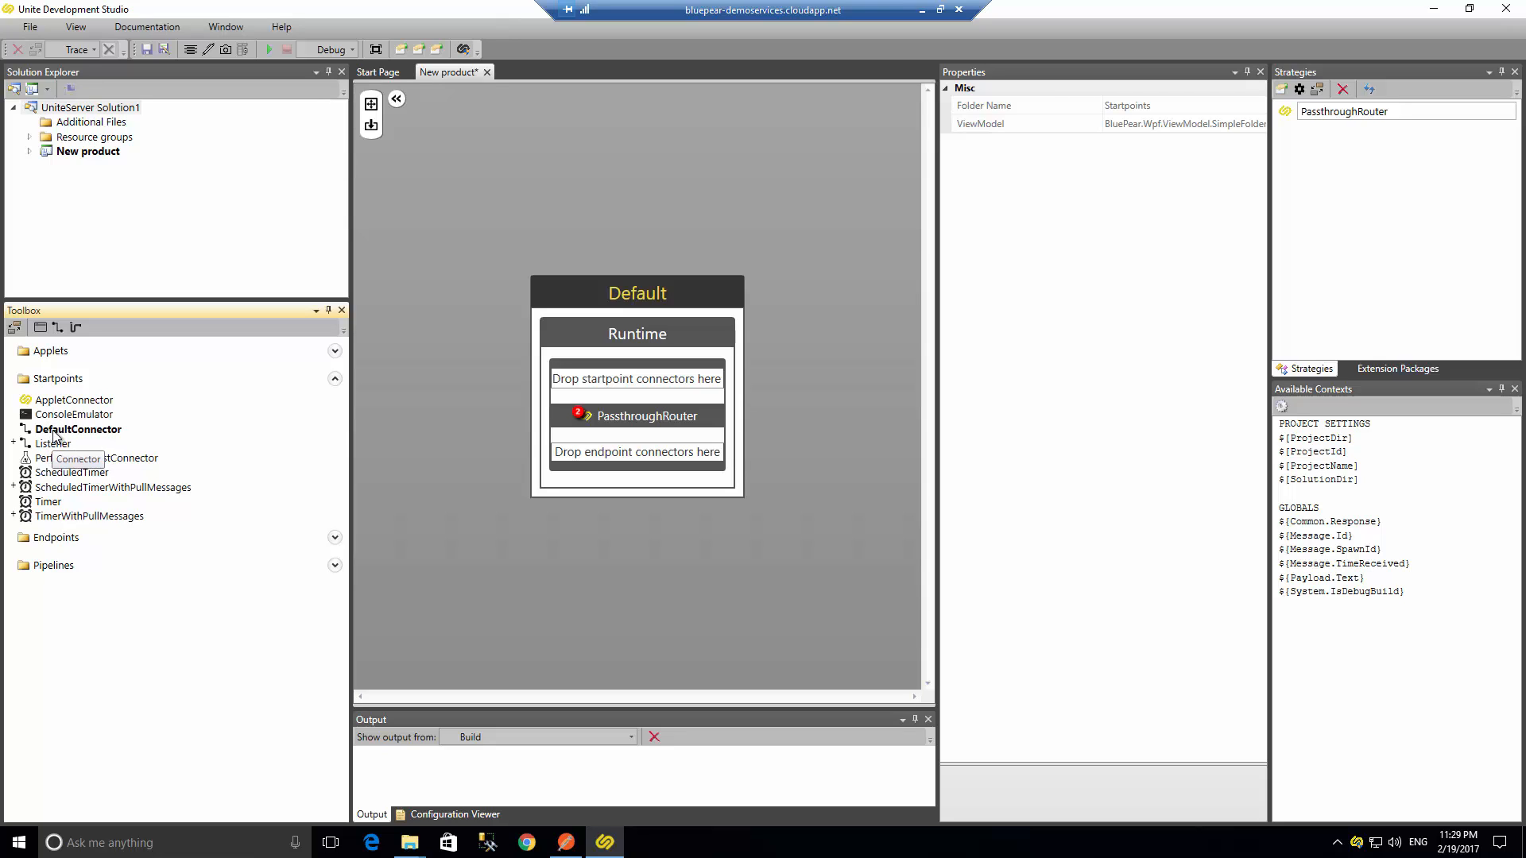
pyautogui.click(14, 443)
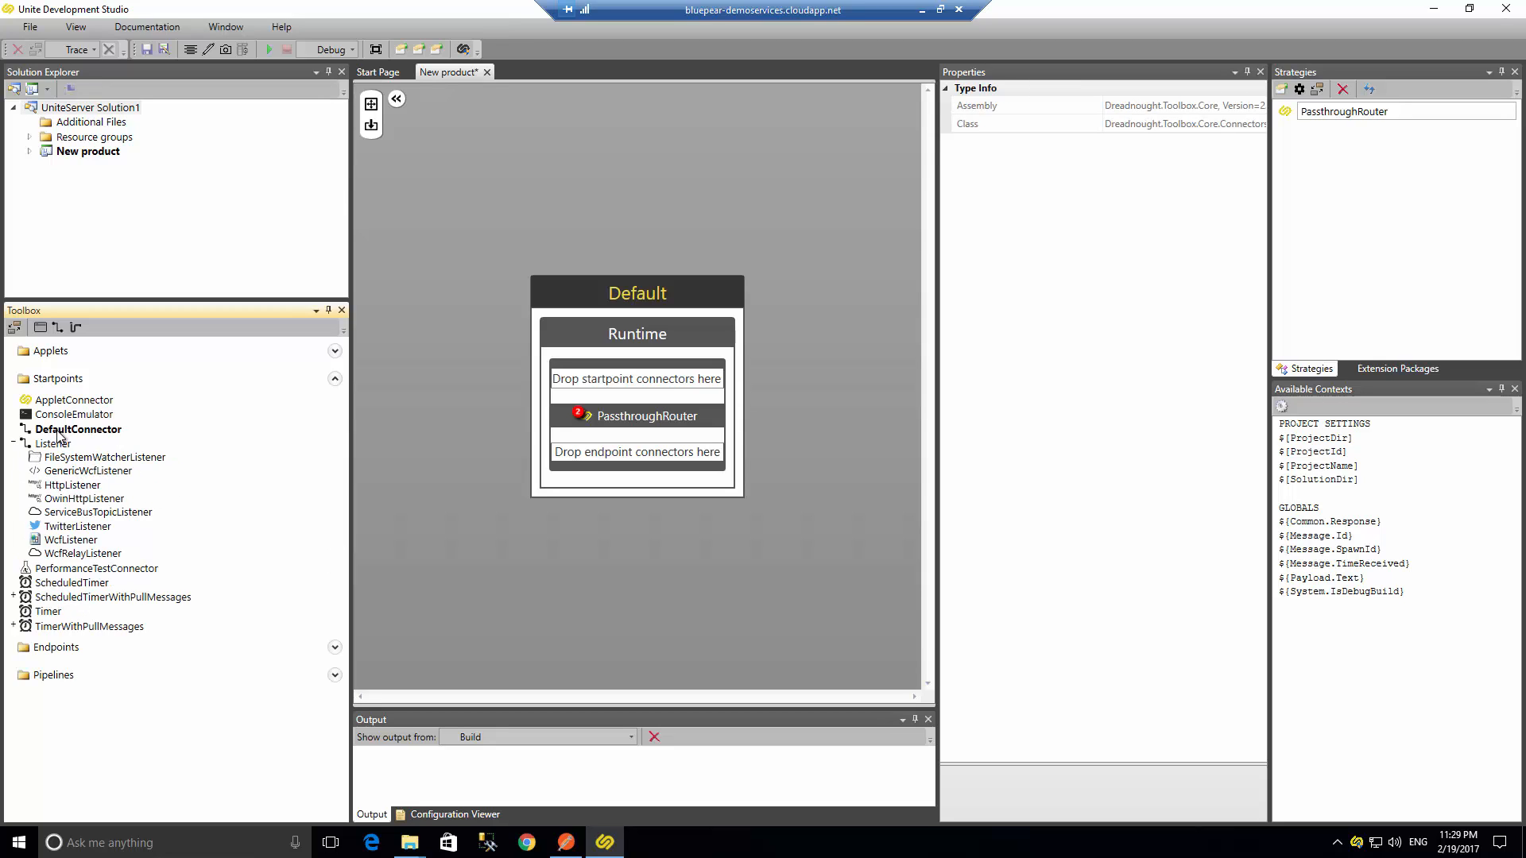
pyautogui.moveTo(57, 485); pyautogui.dragTo(588, 377)
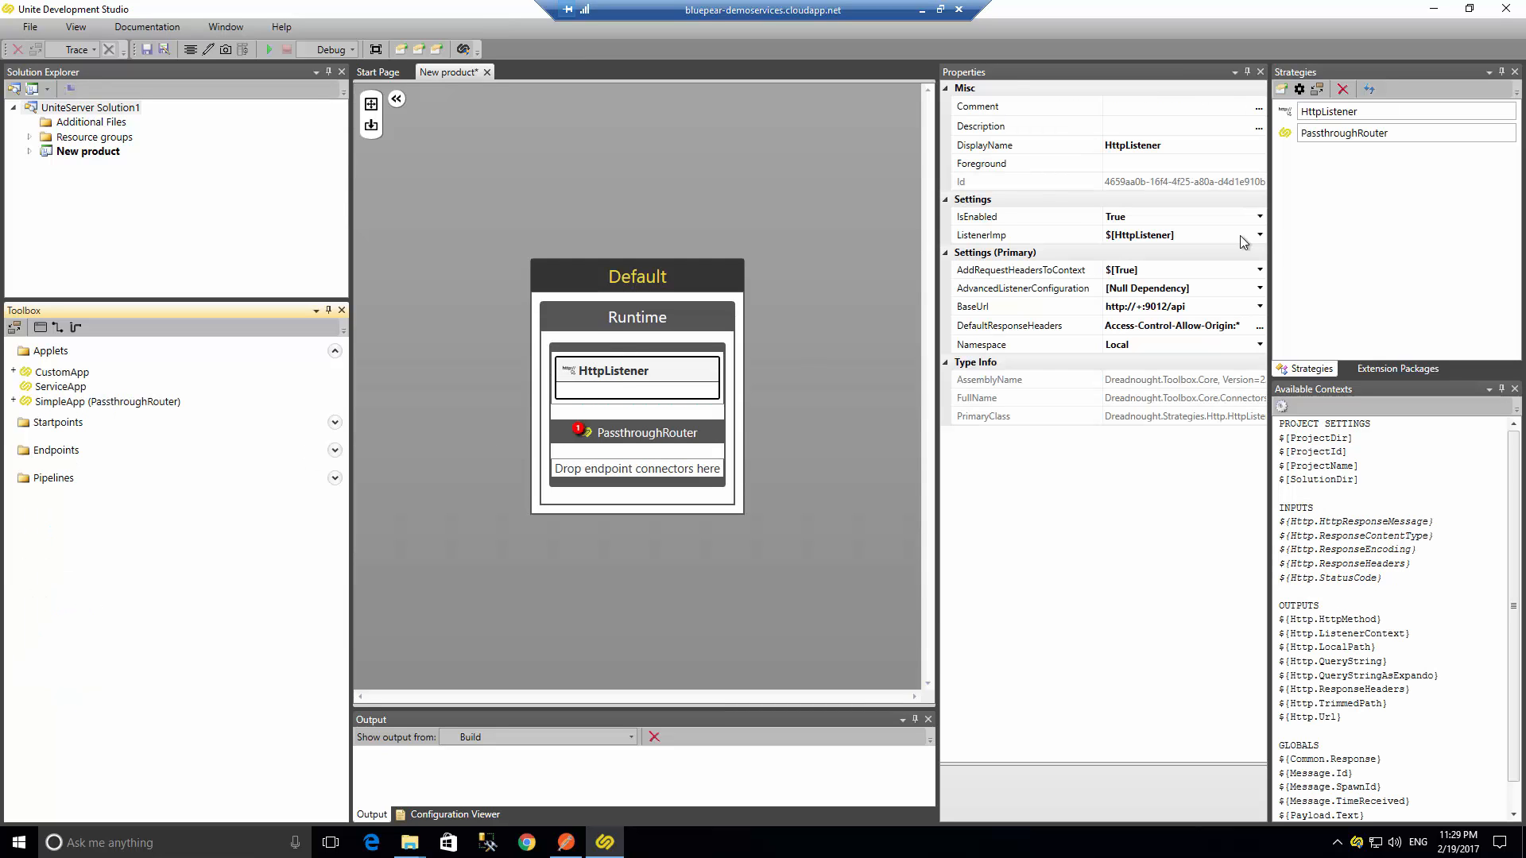
# - Select the HttpListener and examine its BaseUrl property
pyautogui.click(800, 360)
pyautogui.click(616, 373)
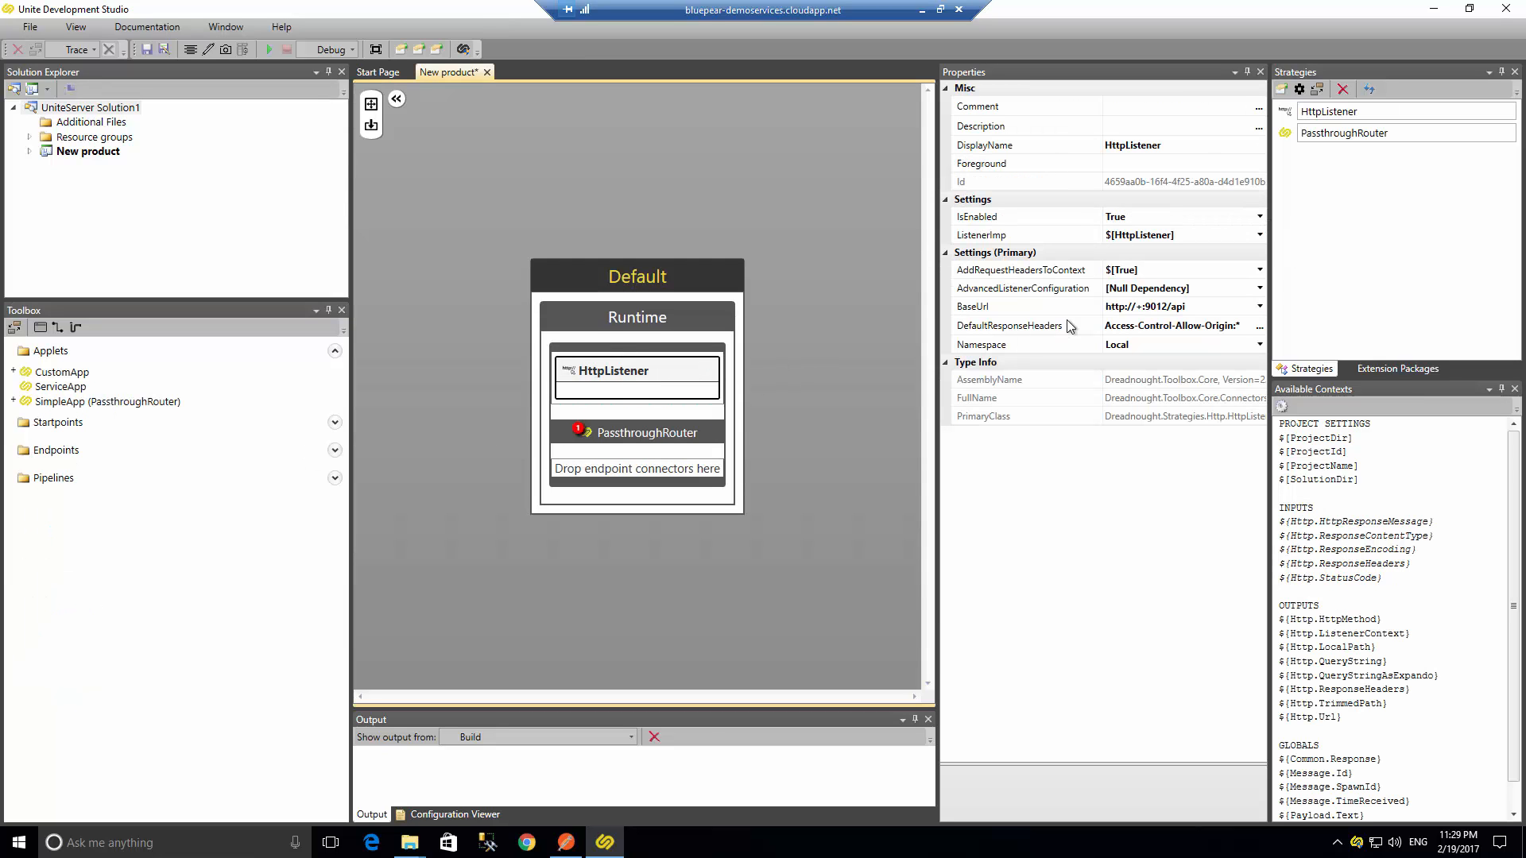
pyautogui.click(1192, 307)
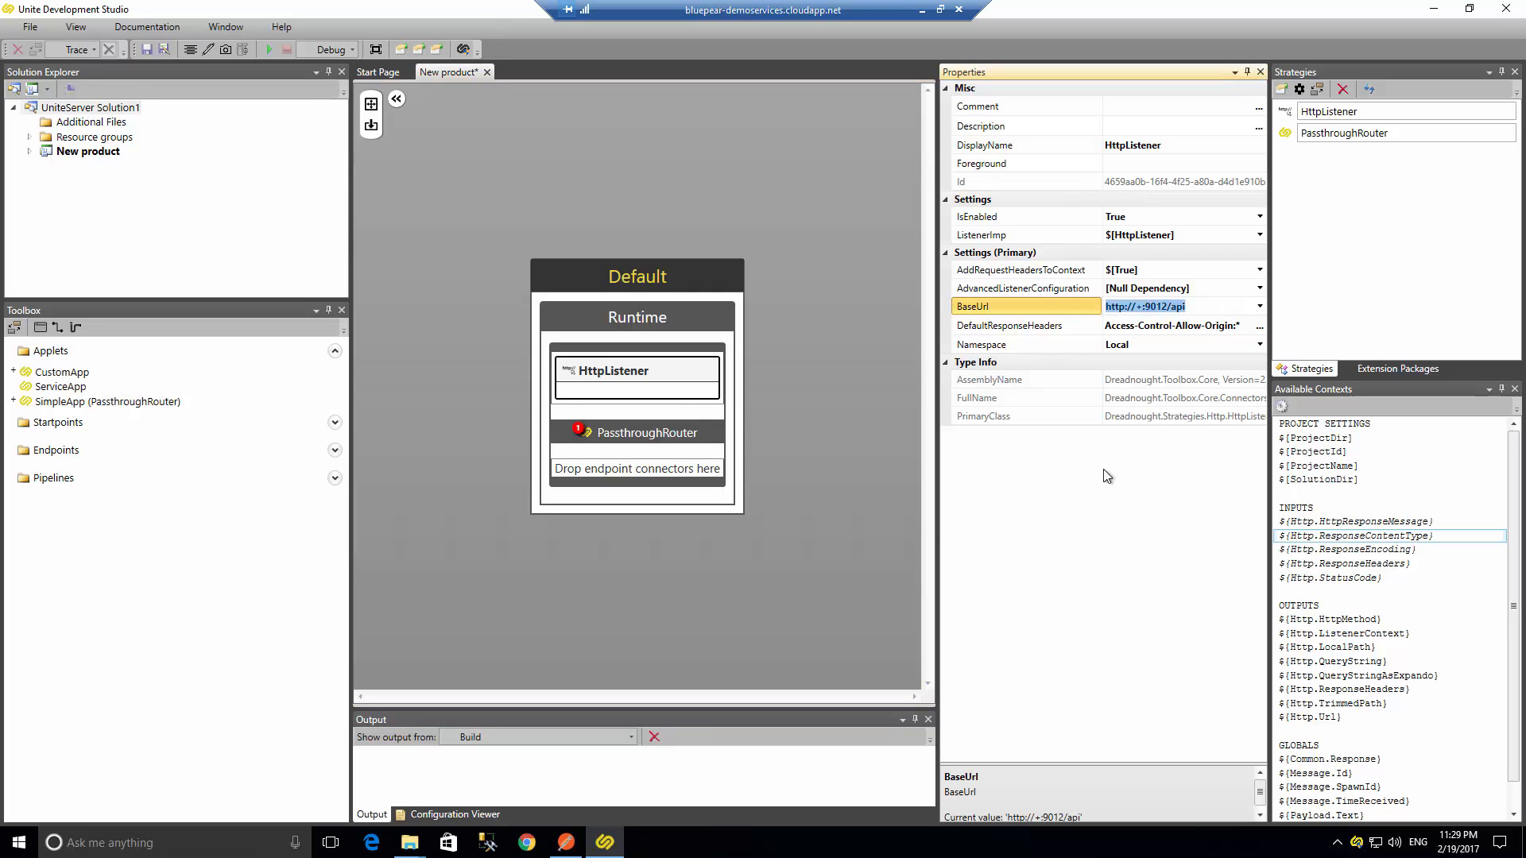
# - Add a DefaultConnector endpoint and set its Response to $[Http.Url] from the HttpListener's available contexts
pyautogui.click(46, 423)
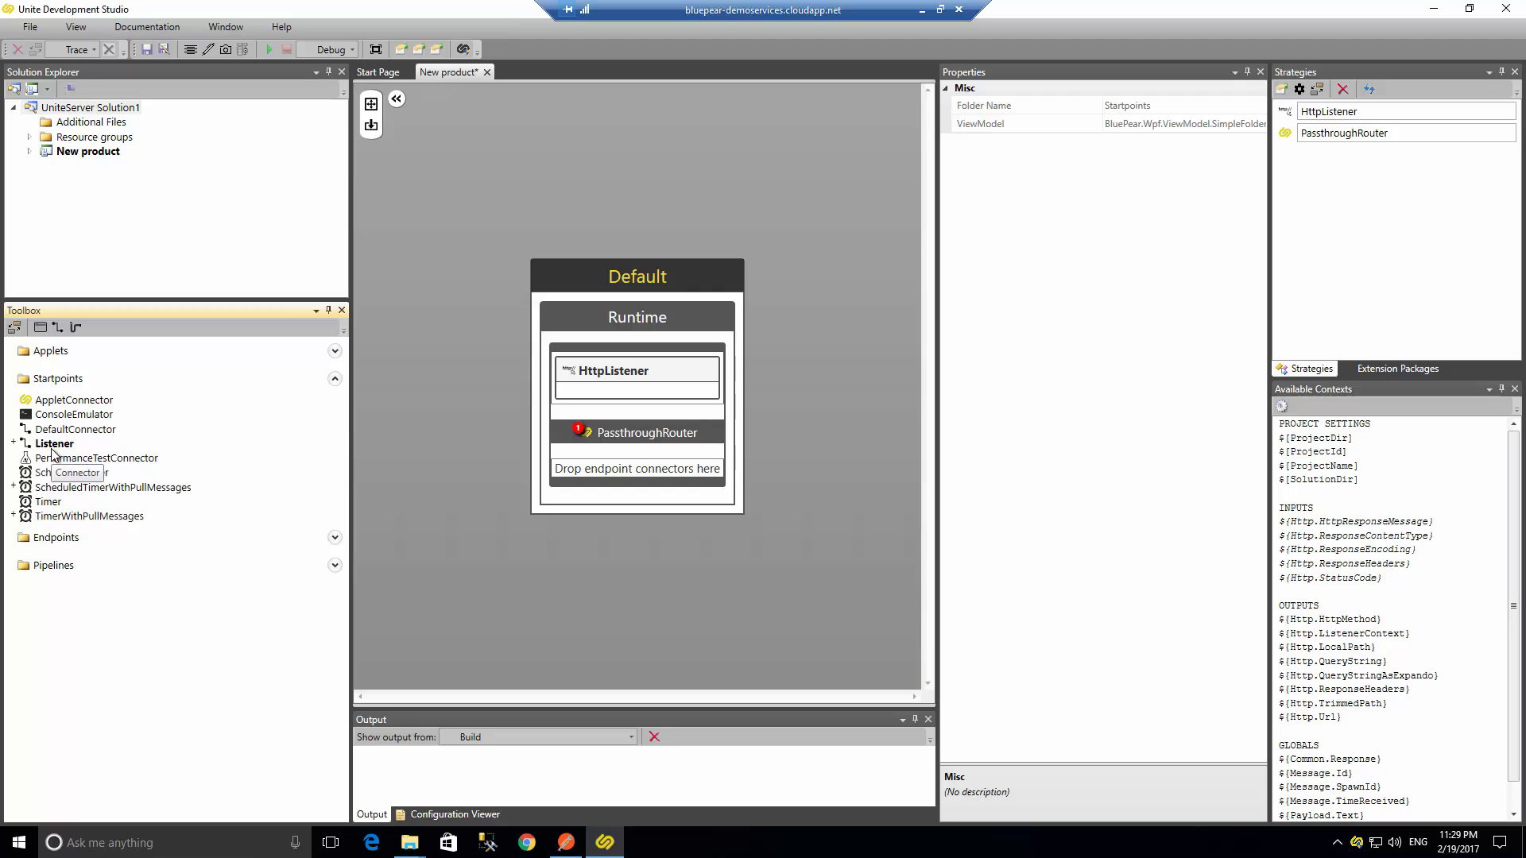
pyautogui.moveTo(58, 434); pyautogui.dragTo(604, 466)
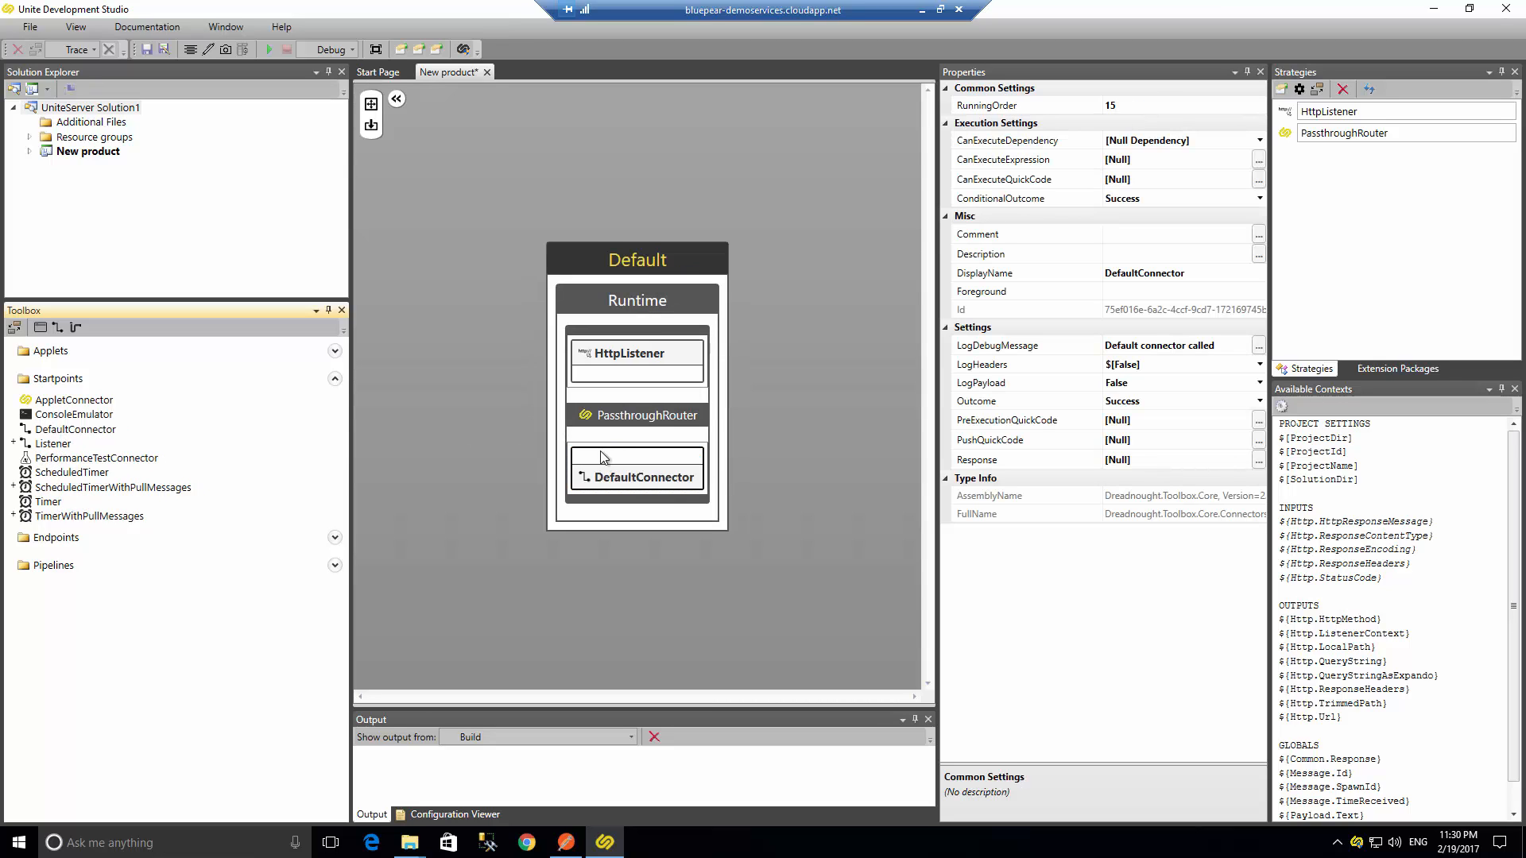
pyautogui.click(612, 359)
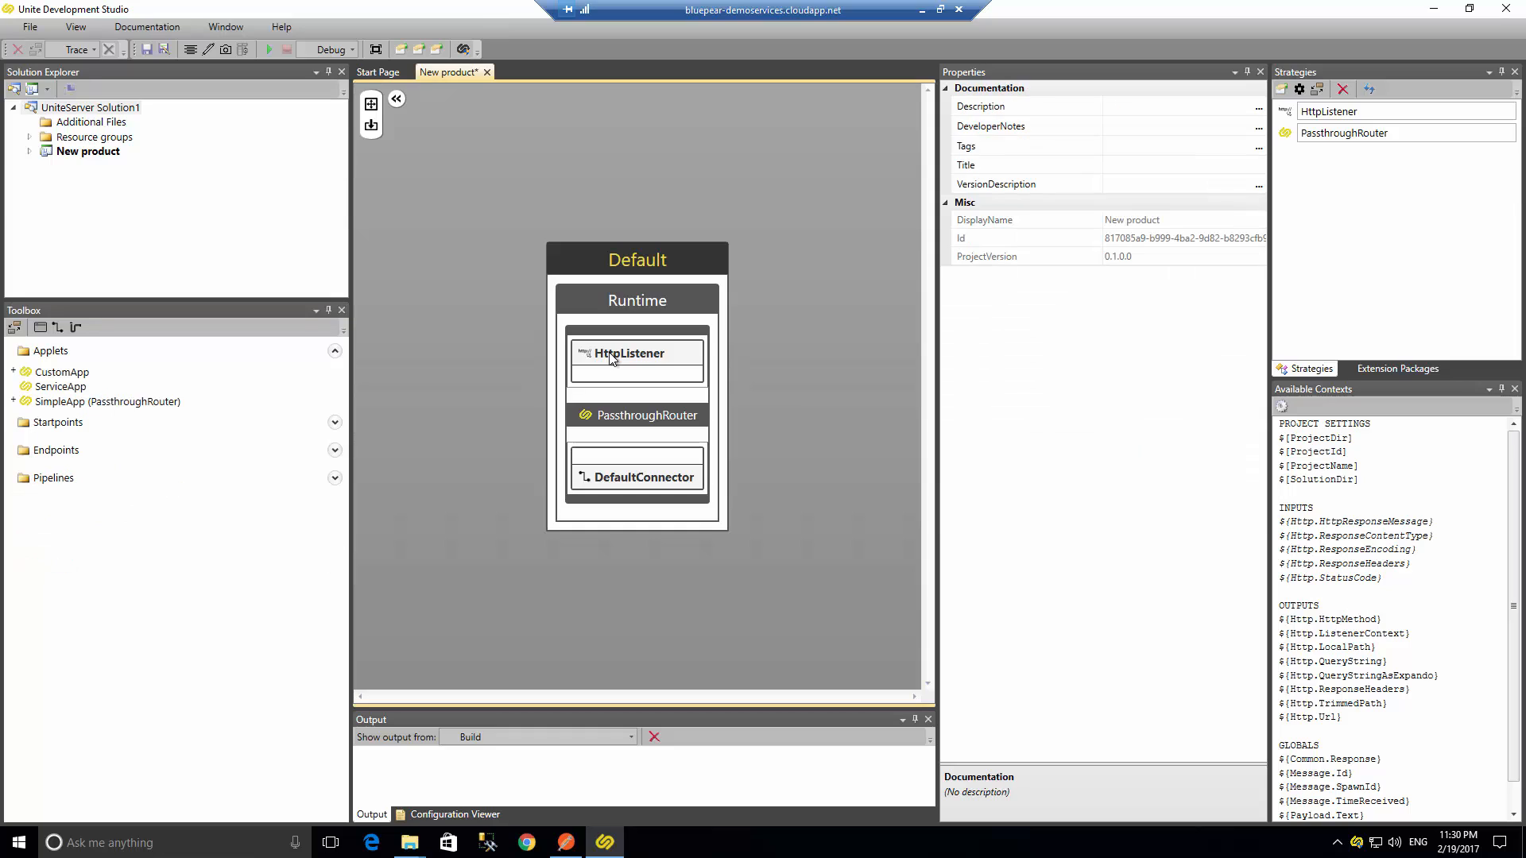
pyautogui.click(644, 373)
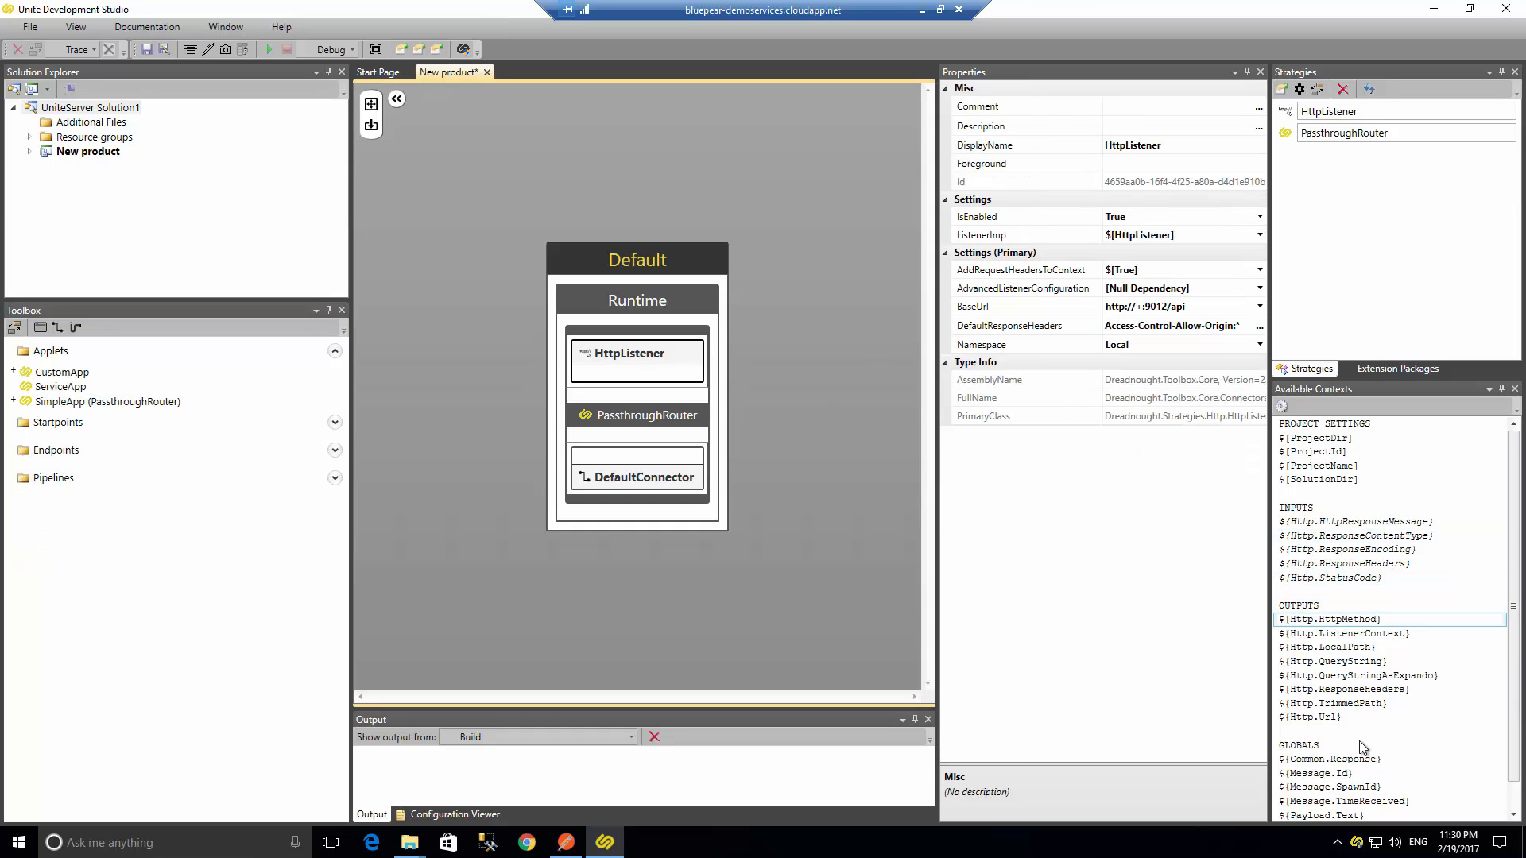
pyautogui.click(1334, 718)
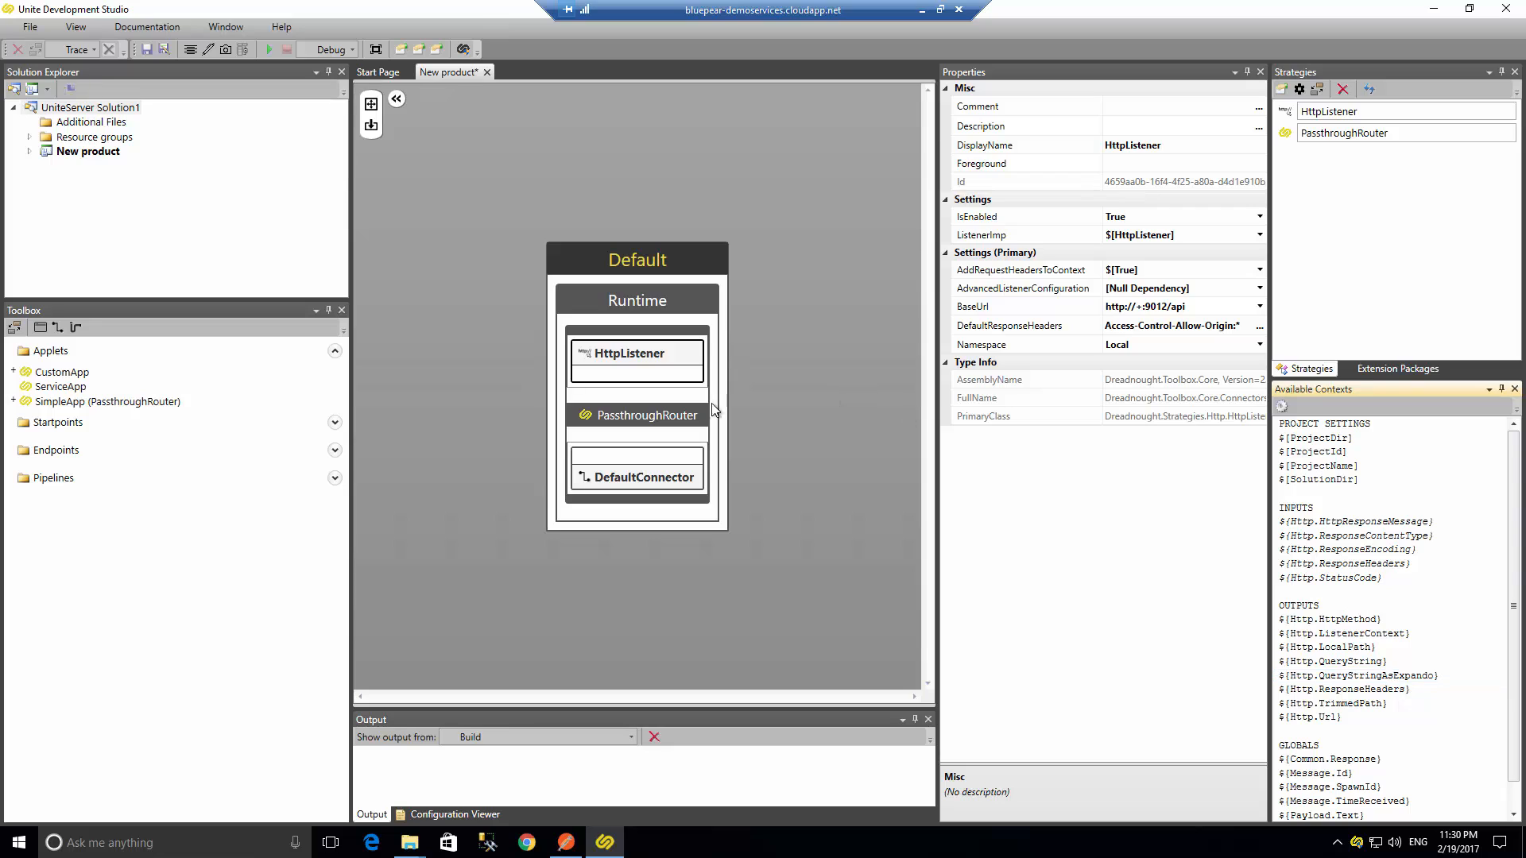
pyautogui.click(633, 483)
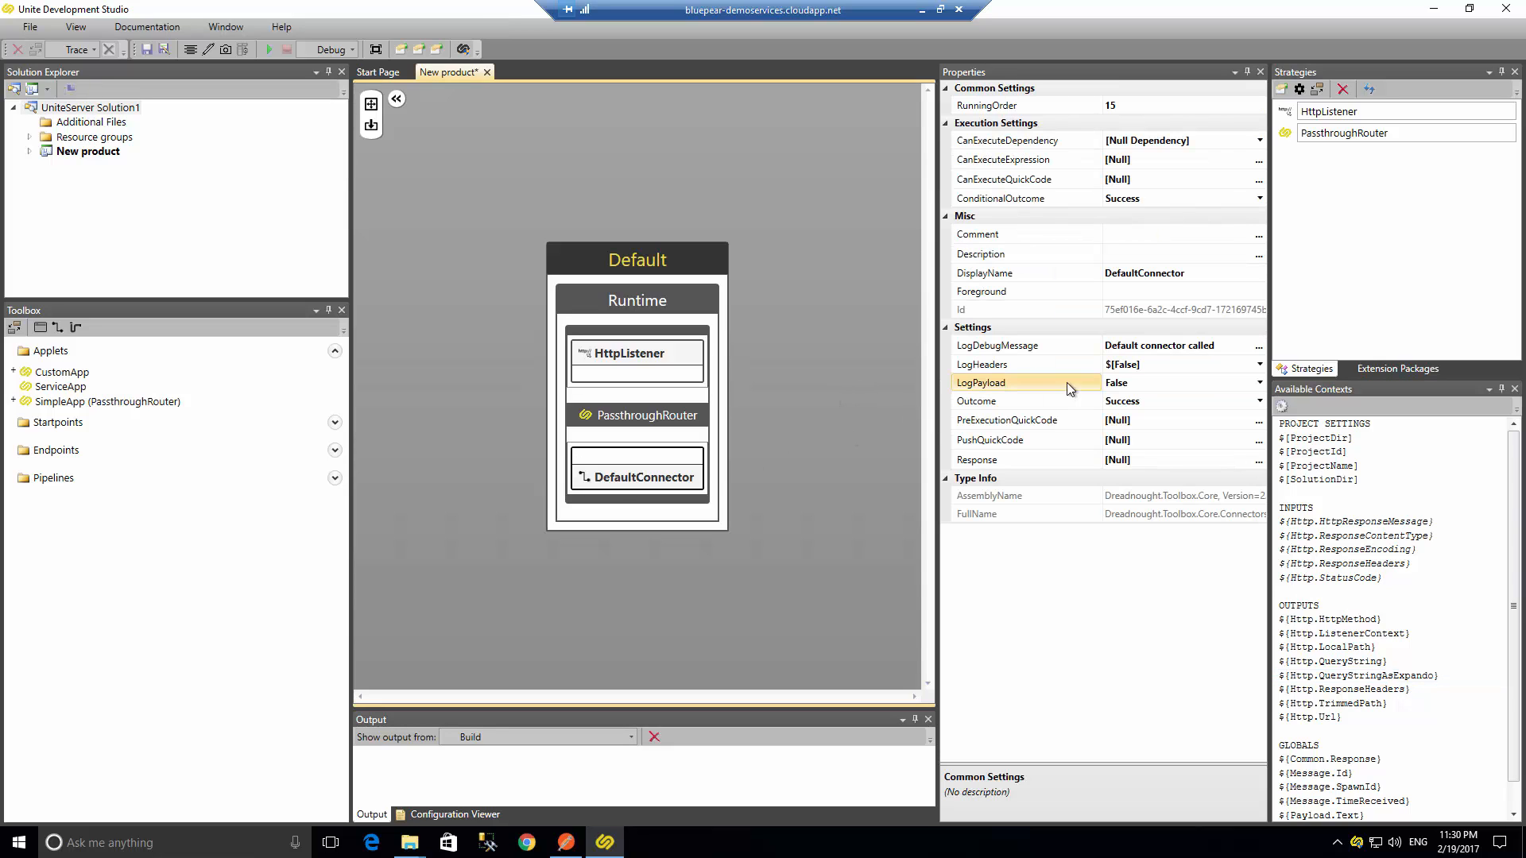
pyautogui.moveTo(1130, 459); pyautogui.dragTo(1047, 456)
pyautogui.write('${Http.Url}')
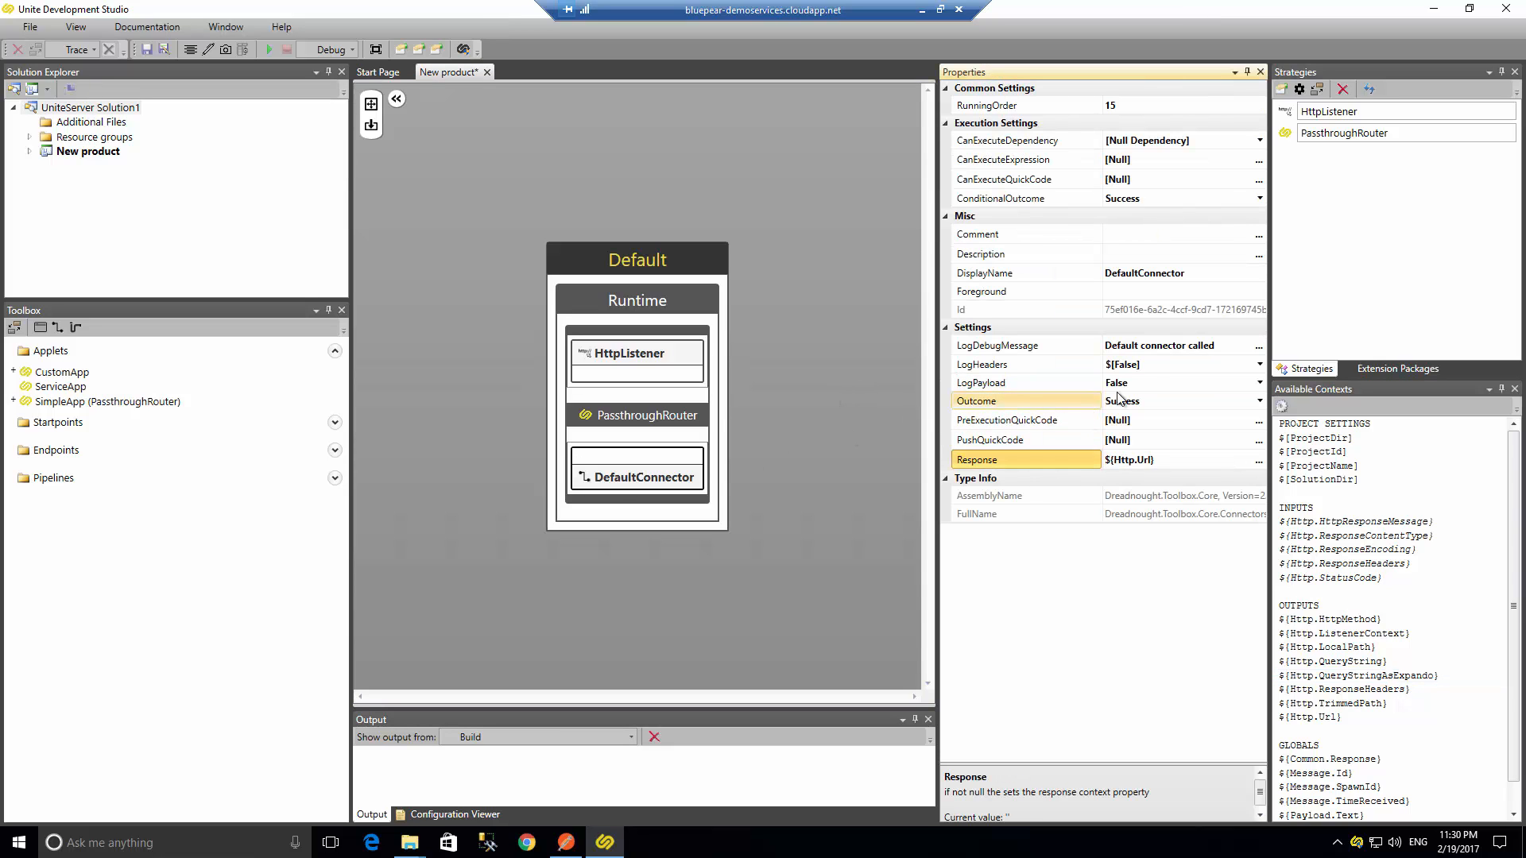
# - Set the DefaultConnector's LogHeaders to $[True] and start the product in debug
pyautogui.click(1261, 365)
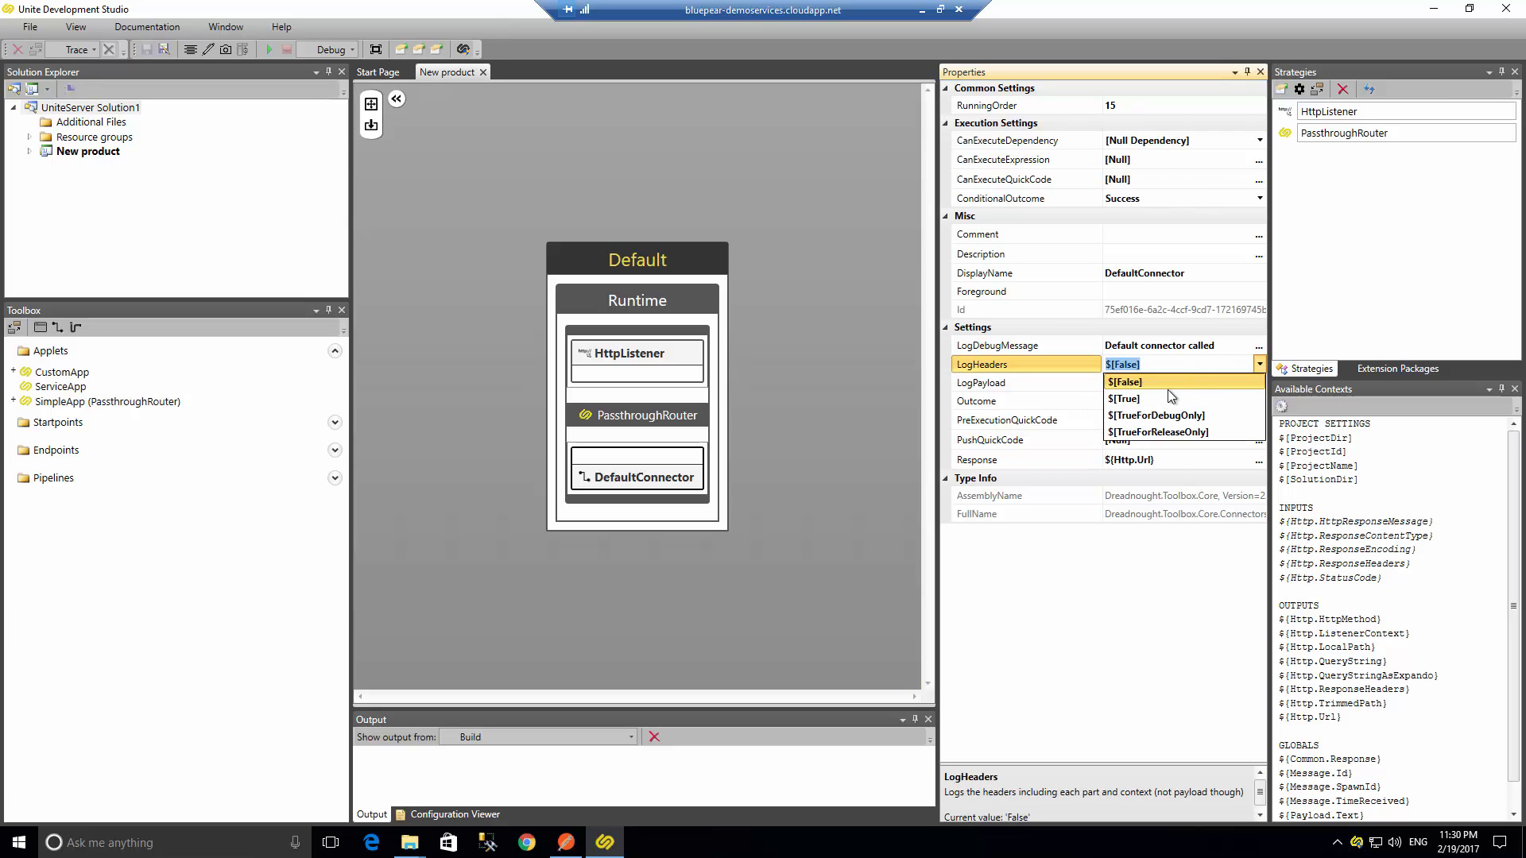
pyautogui.click(1165, 396)
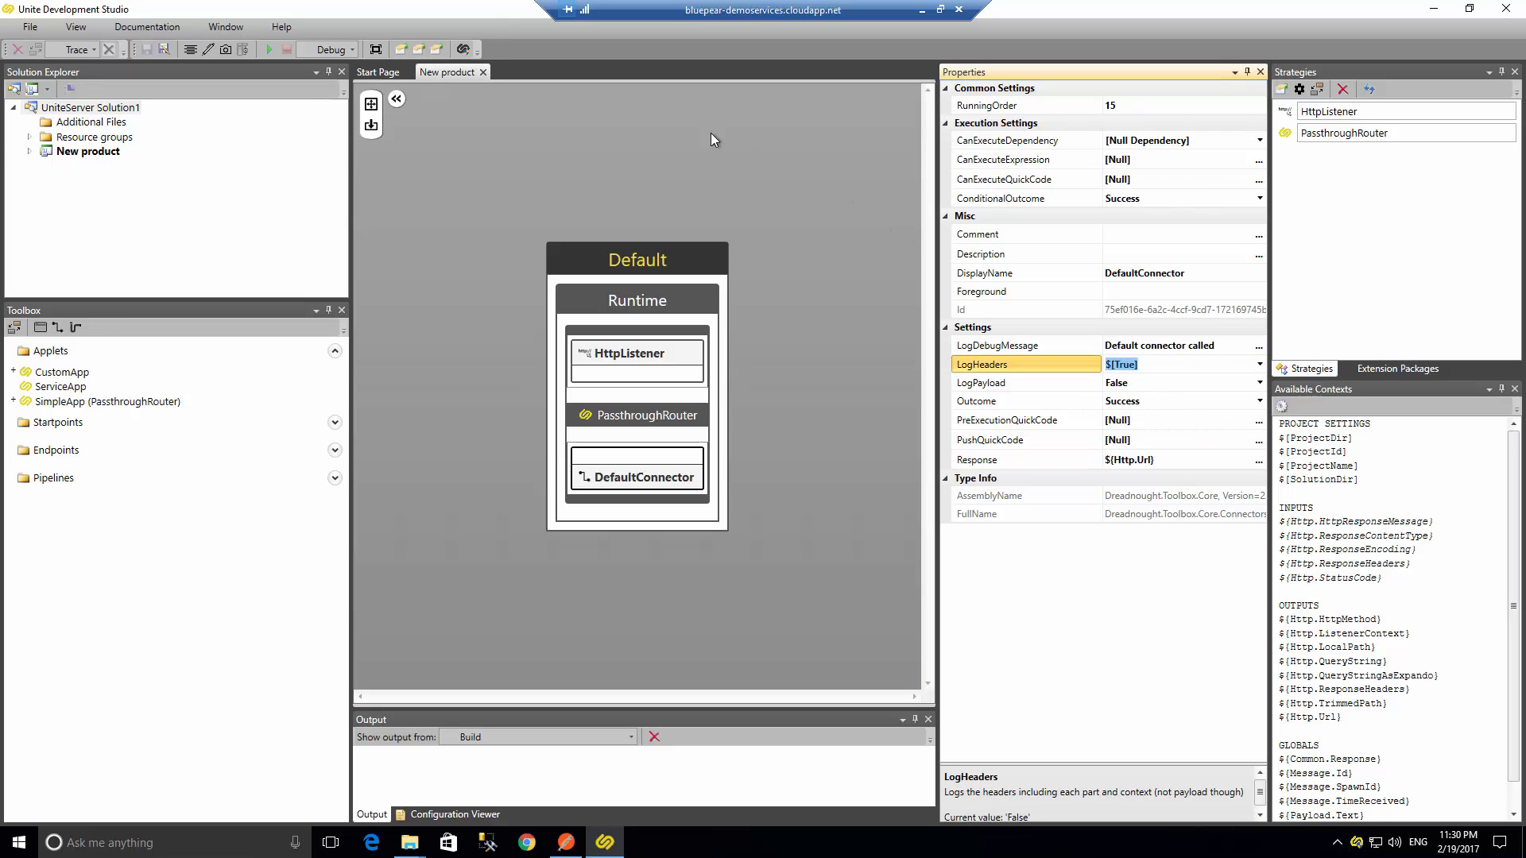
pyautogui.click(269, 50)
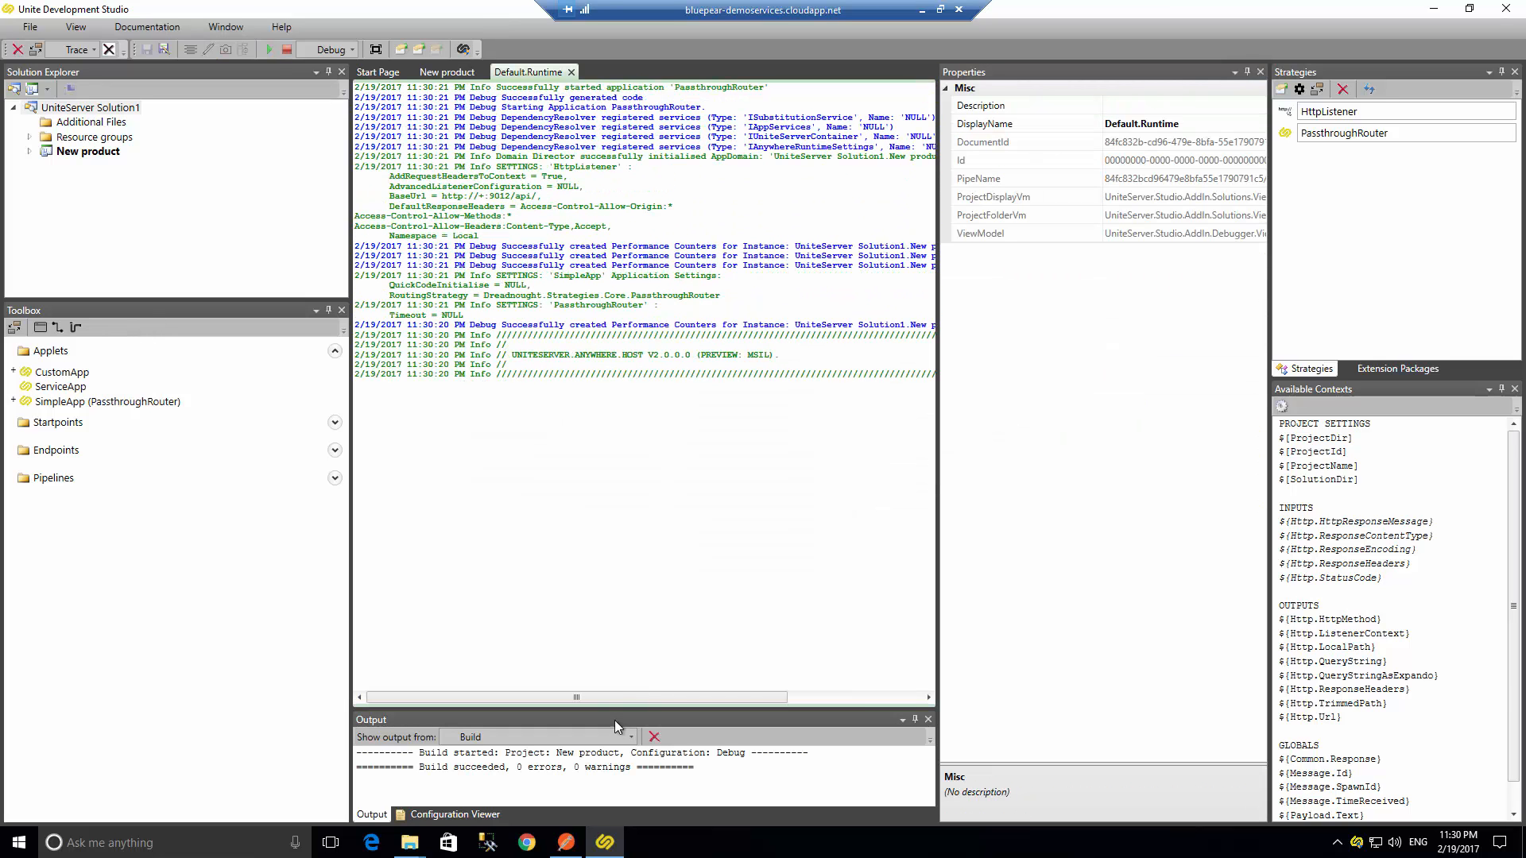
pyautogui.click(566, 843)
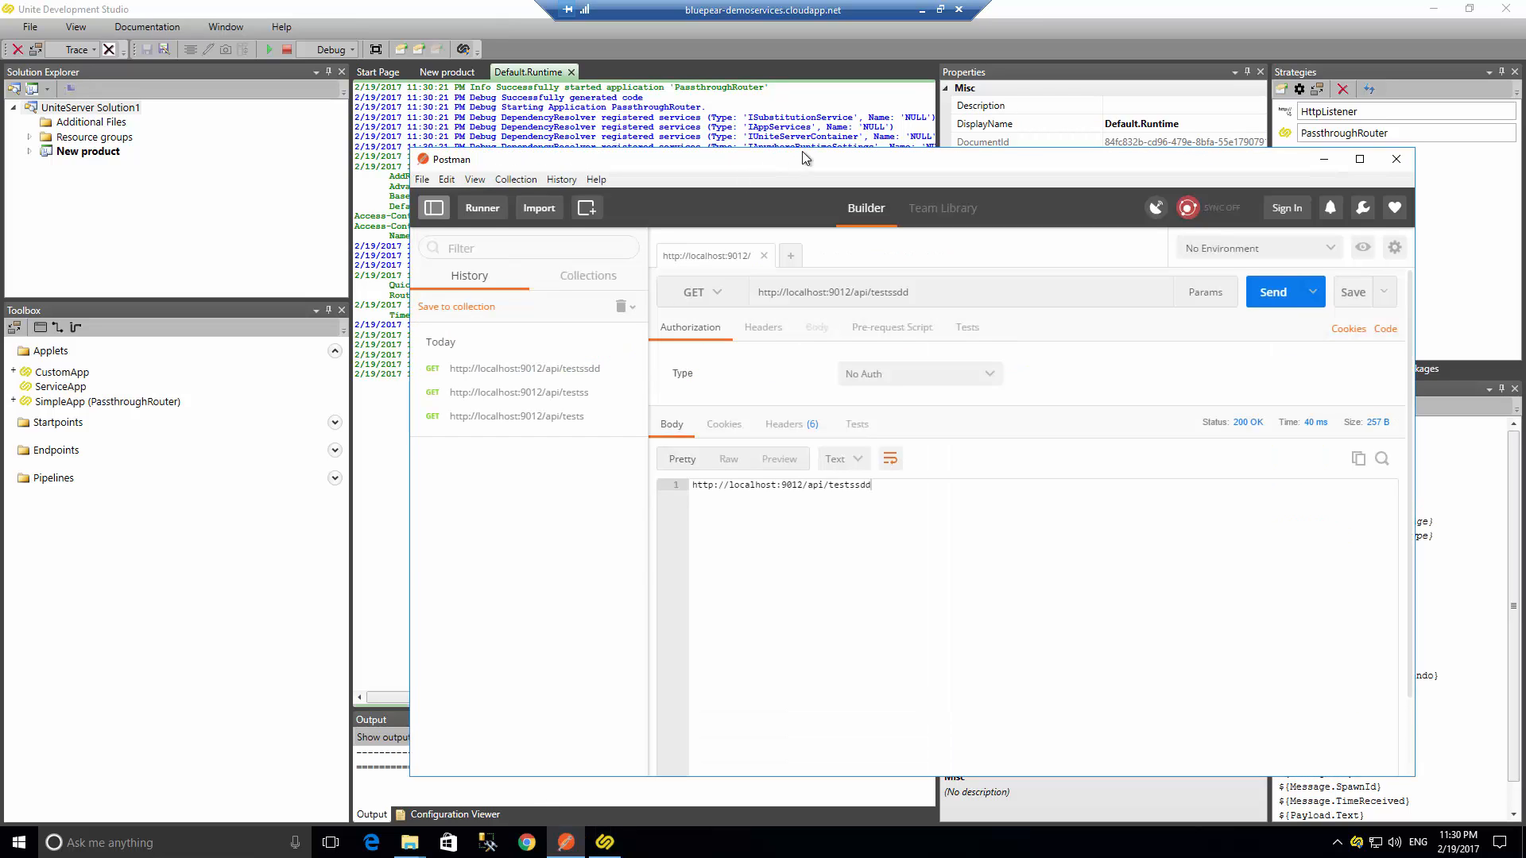
pyautogui.moveTo(795, 169); pyautogui.dragTo(628, 133)
pyautogui.click(1093, 258)
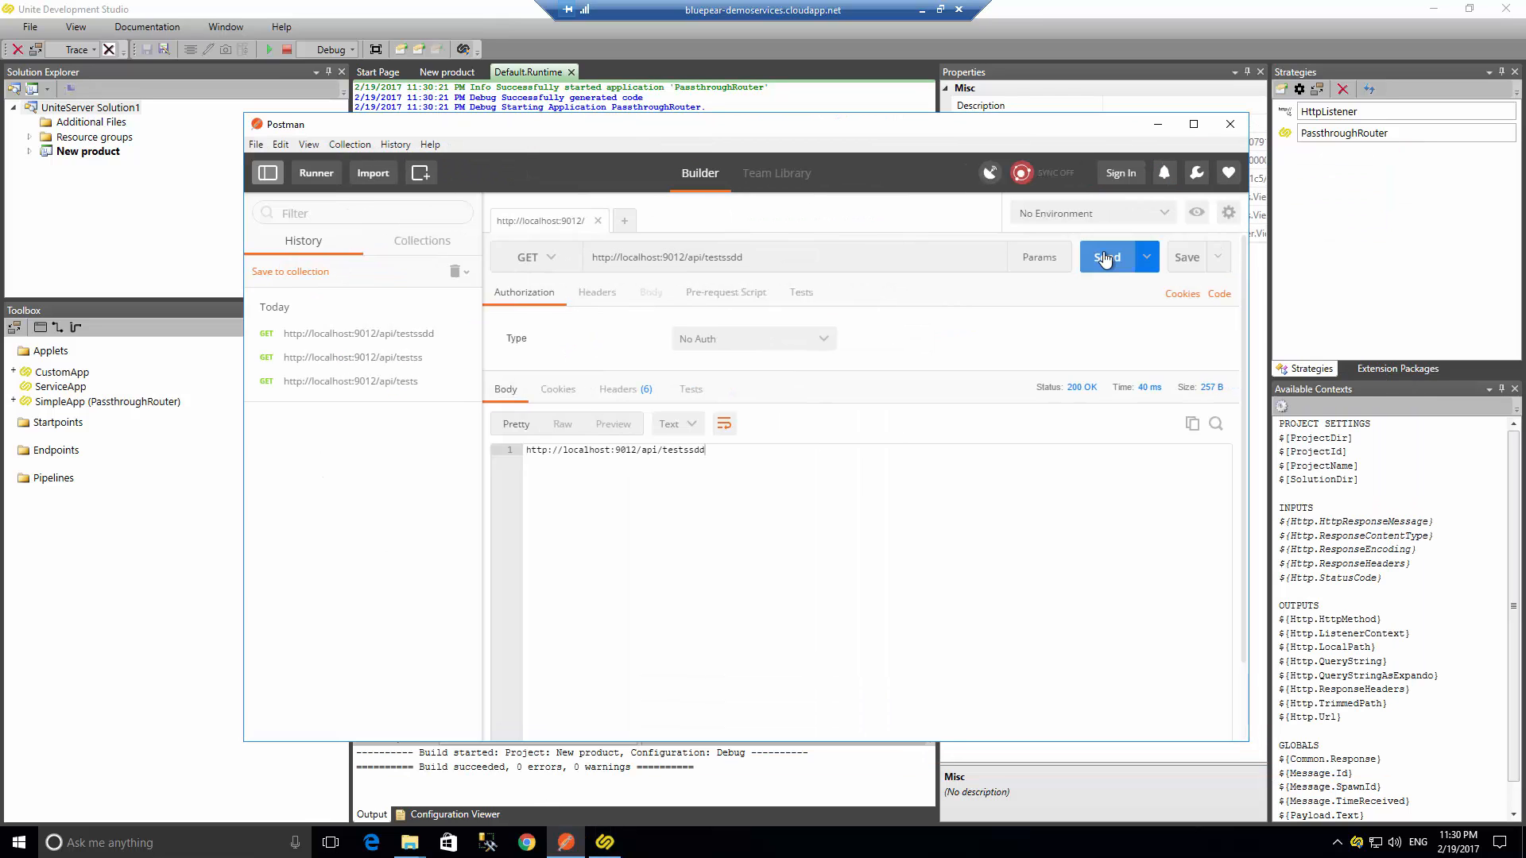
pyautogui.click(803, 260)
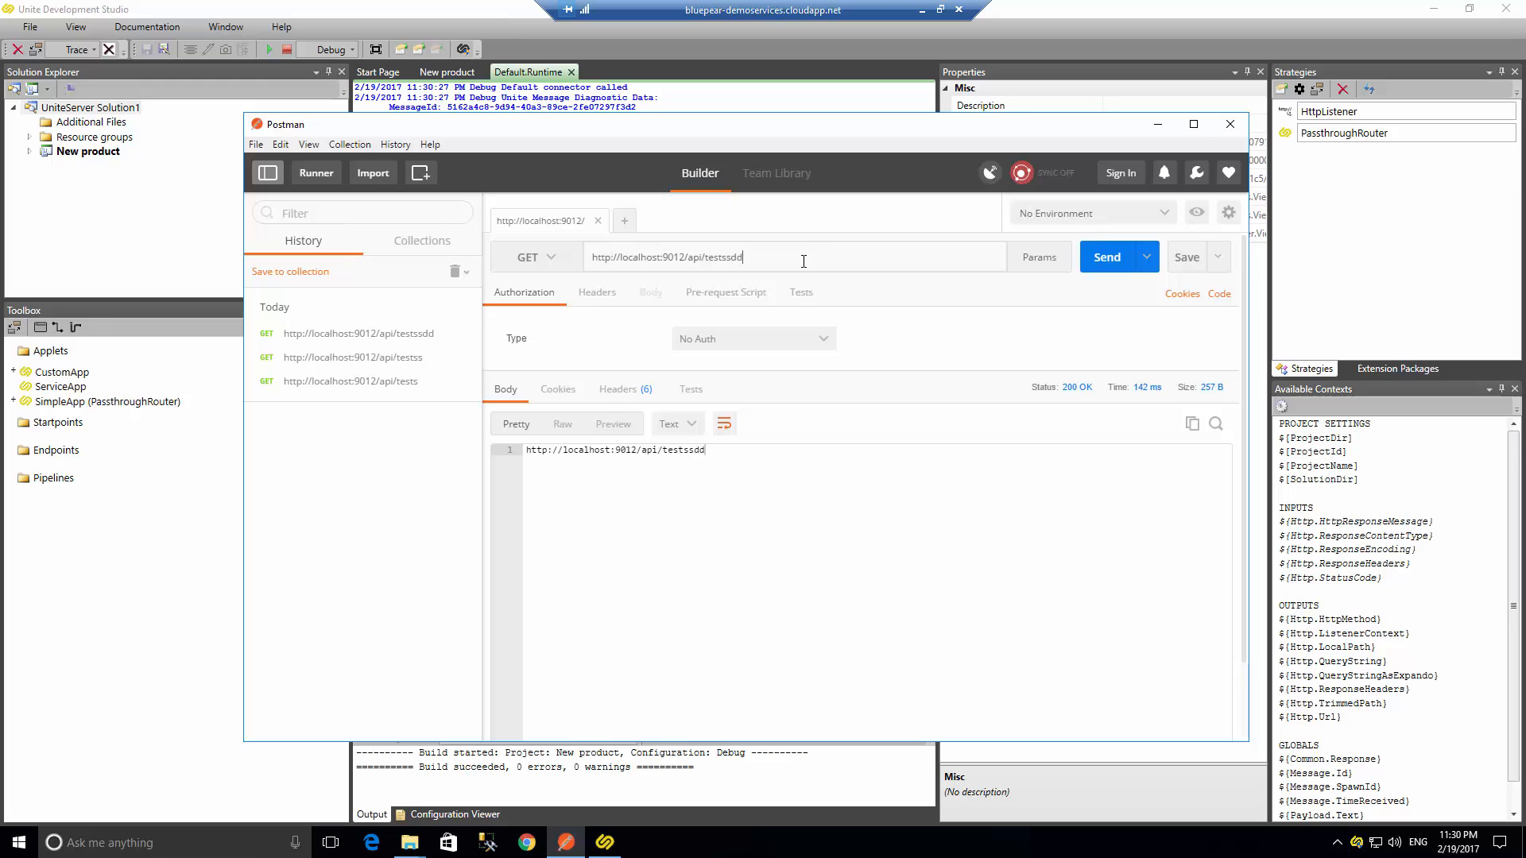
pyautogui.hotkey('shift', 'Left')
pyautogui.hotkey('shift', 'Left')
pyautogui.press('BackSpace')
pyautogui.press('BackSpace')
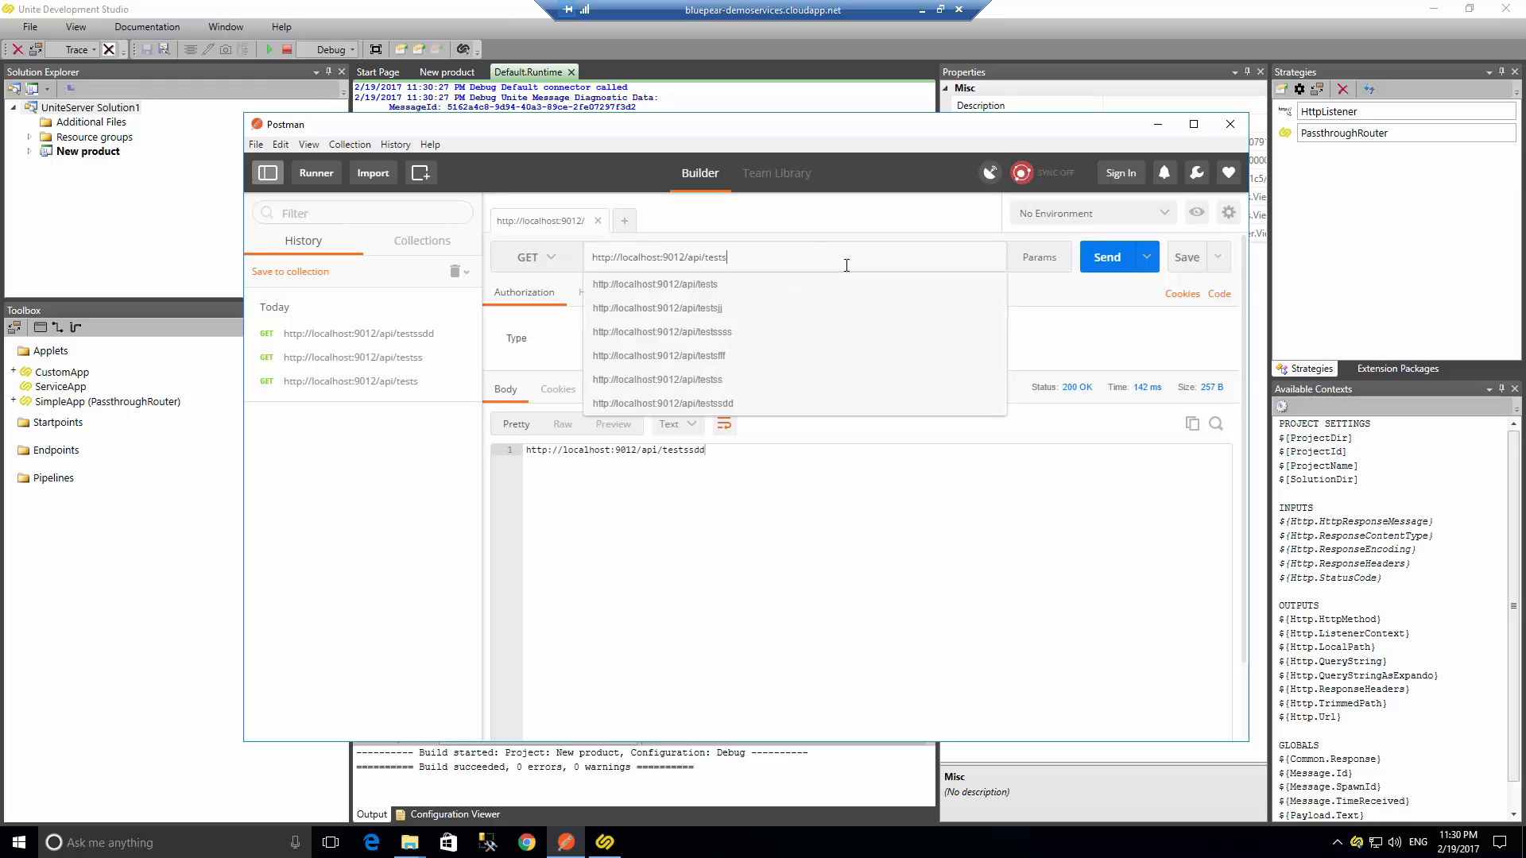
pyautogui.press('Return')
pyautogui.moveTo(713, 136); pyautogui.dragTo(673, 313)
pyautogui.moveTo(732, 675); pyautogui.dragTo(435, 636)
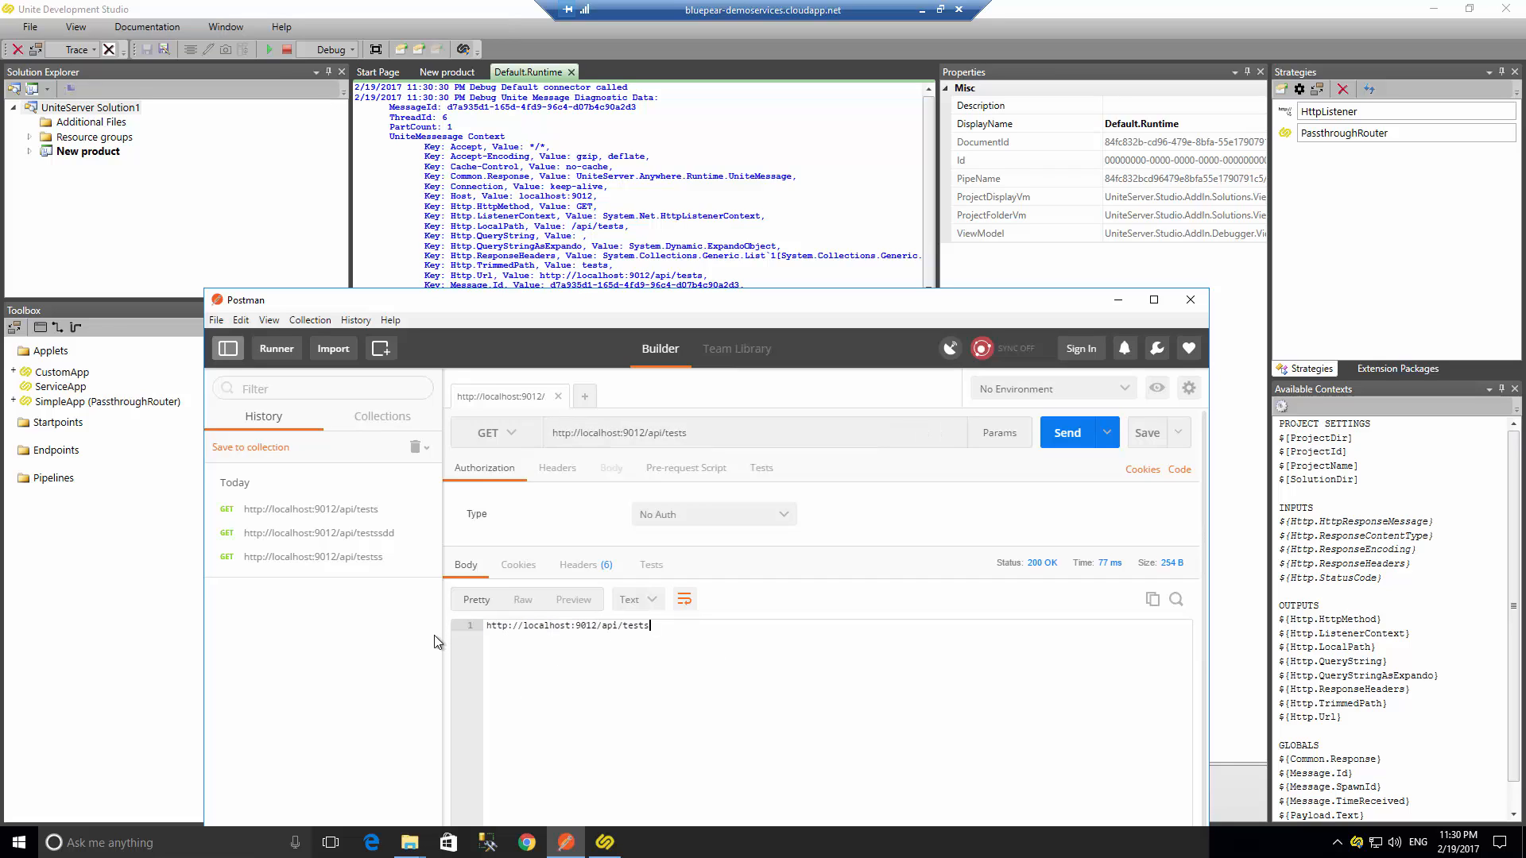
pyautogui.click(699, 432)
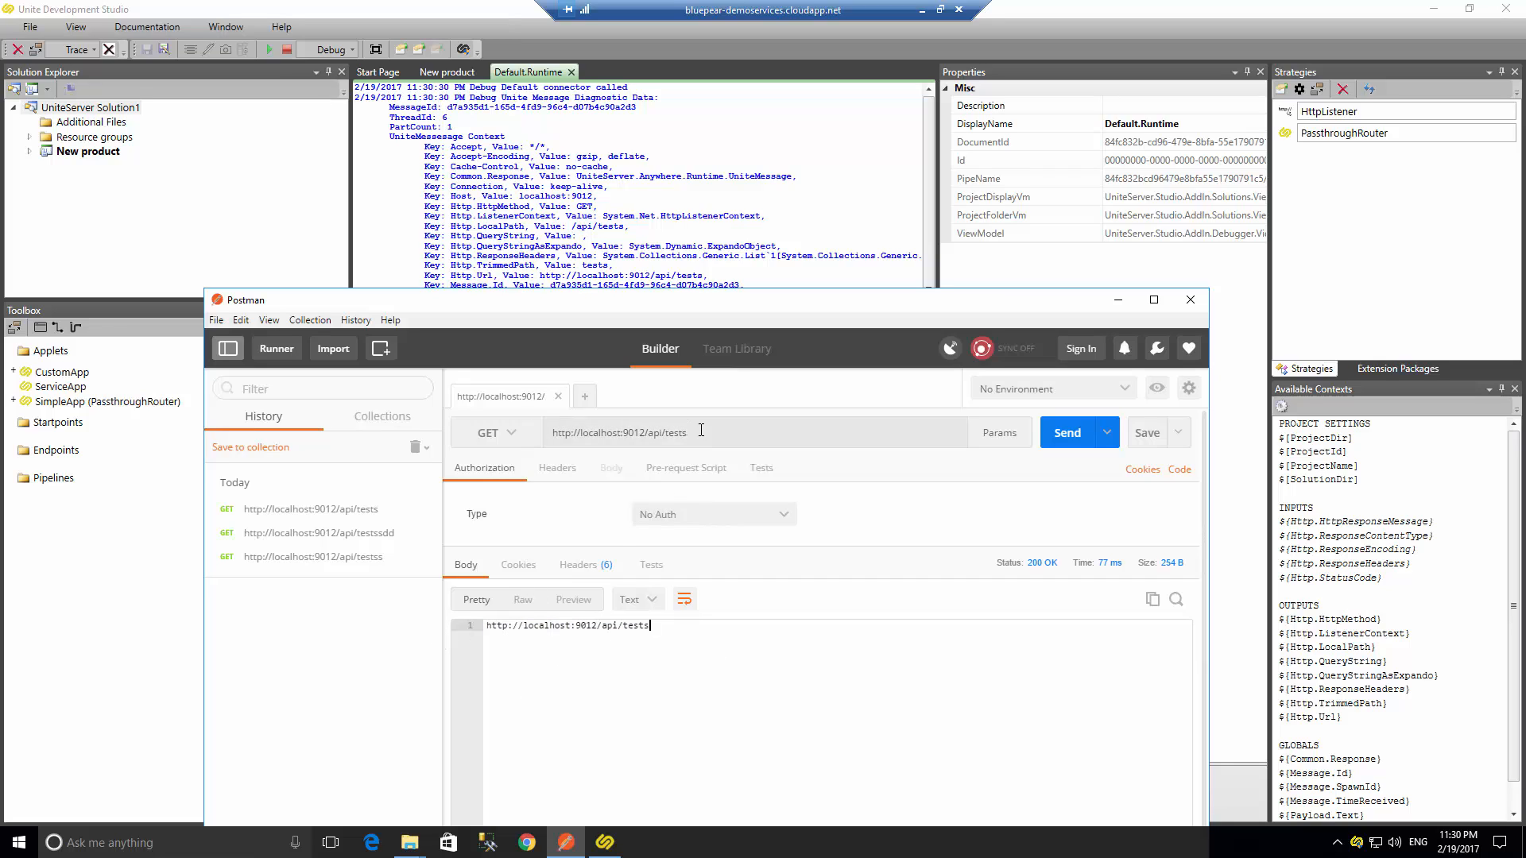
pyautogui.write('xxx')
pyautogui.click(1054, 436)
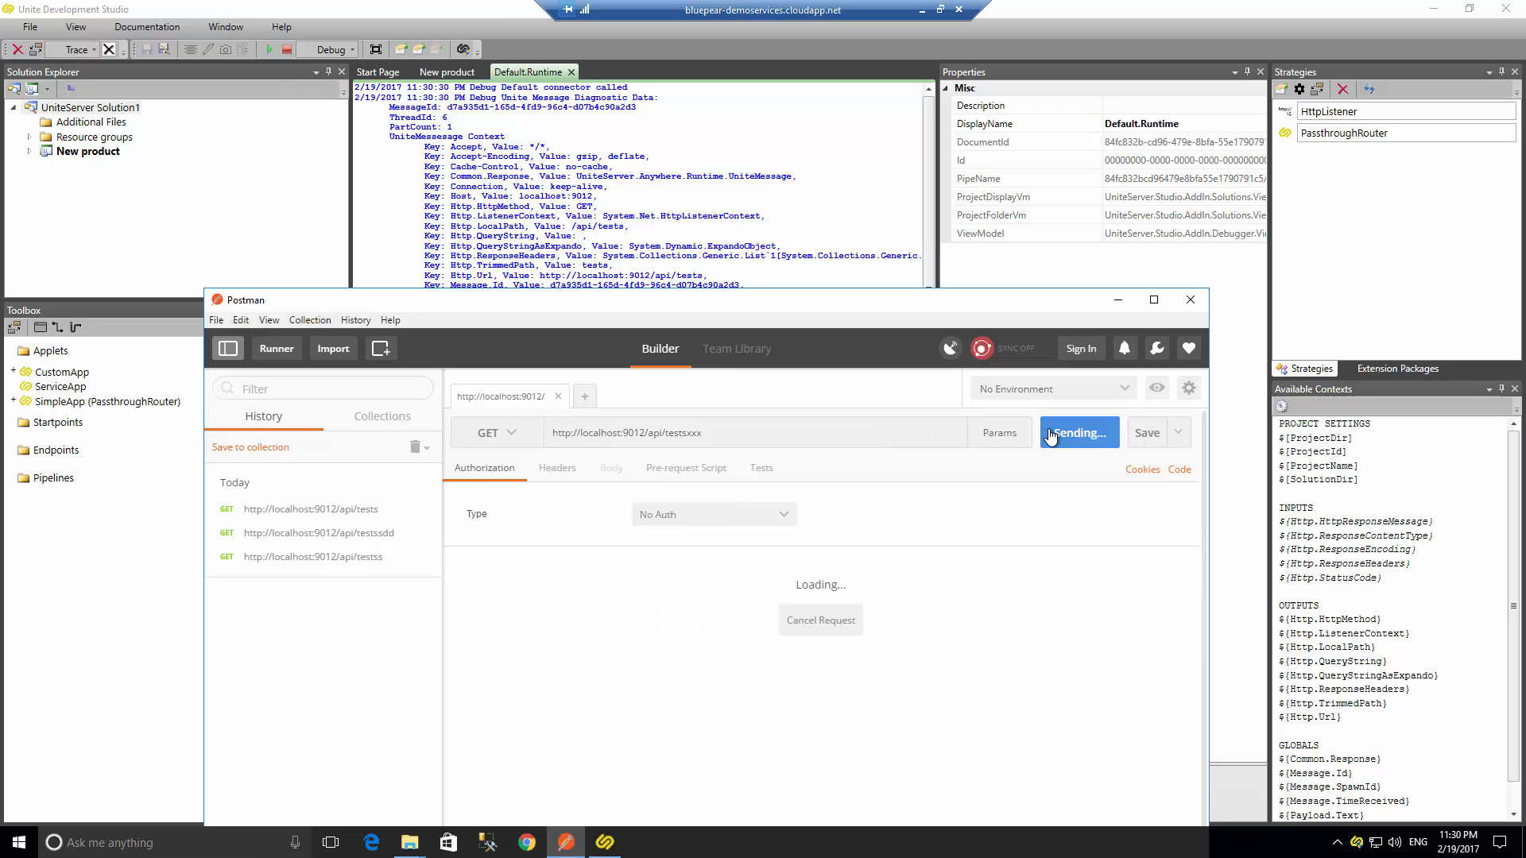
# - Review the runtime log of the received requests and stop the running product
pyautogui.click(659, 199)
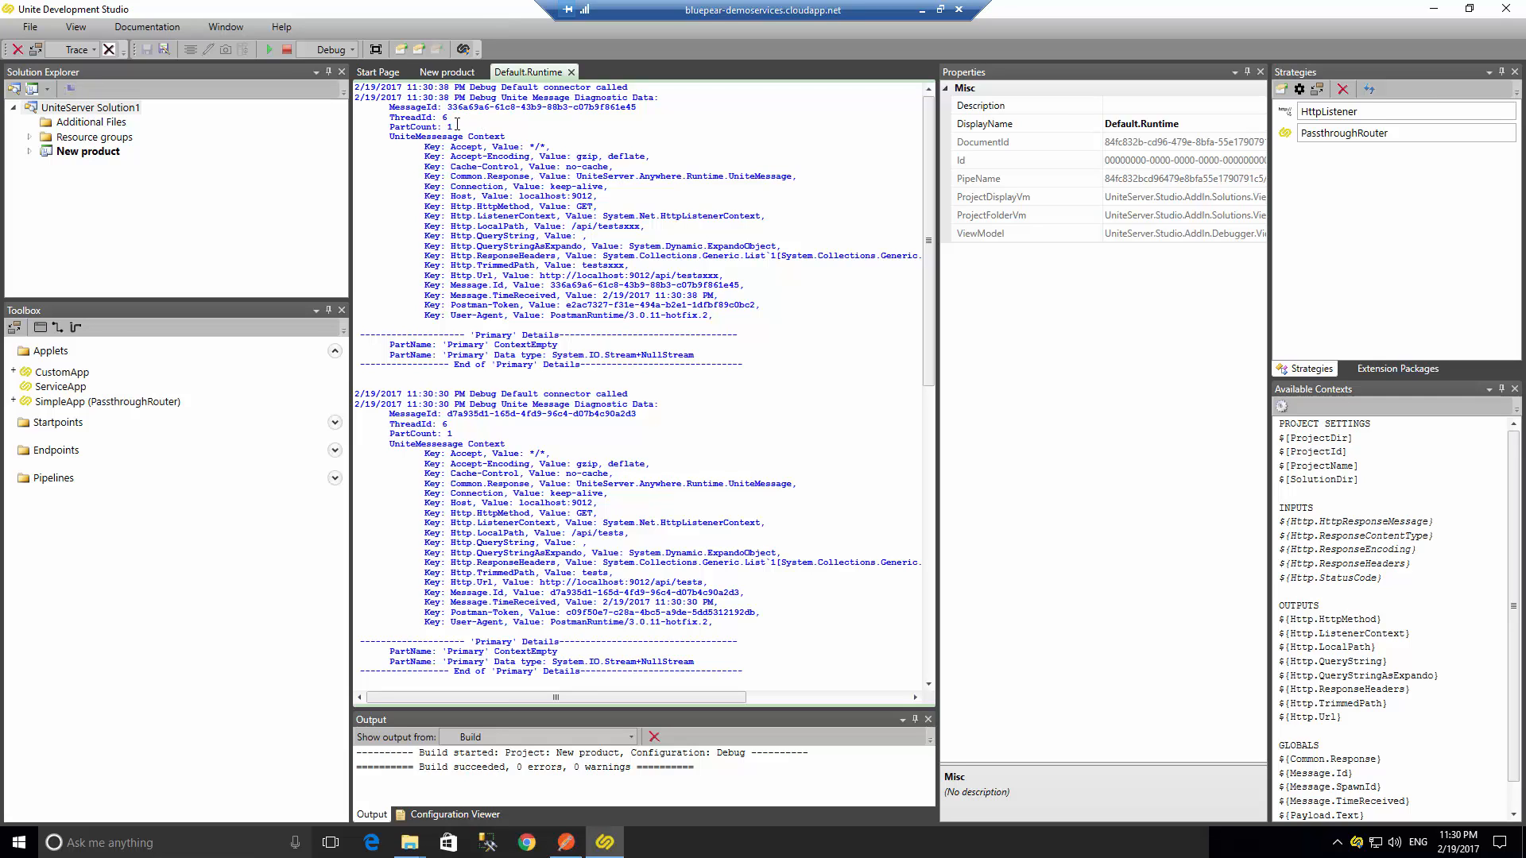
pyautogui.moveTo(494, 107); pyautogui.dragTo(647, 318)
pyautogui.click(648, 330)
pyautogui.scroll(-2, 548, 351)
pyautogui.scroll(2, 548, 351)
pyautogui.click(288, 50)
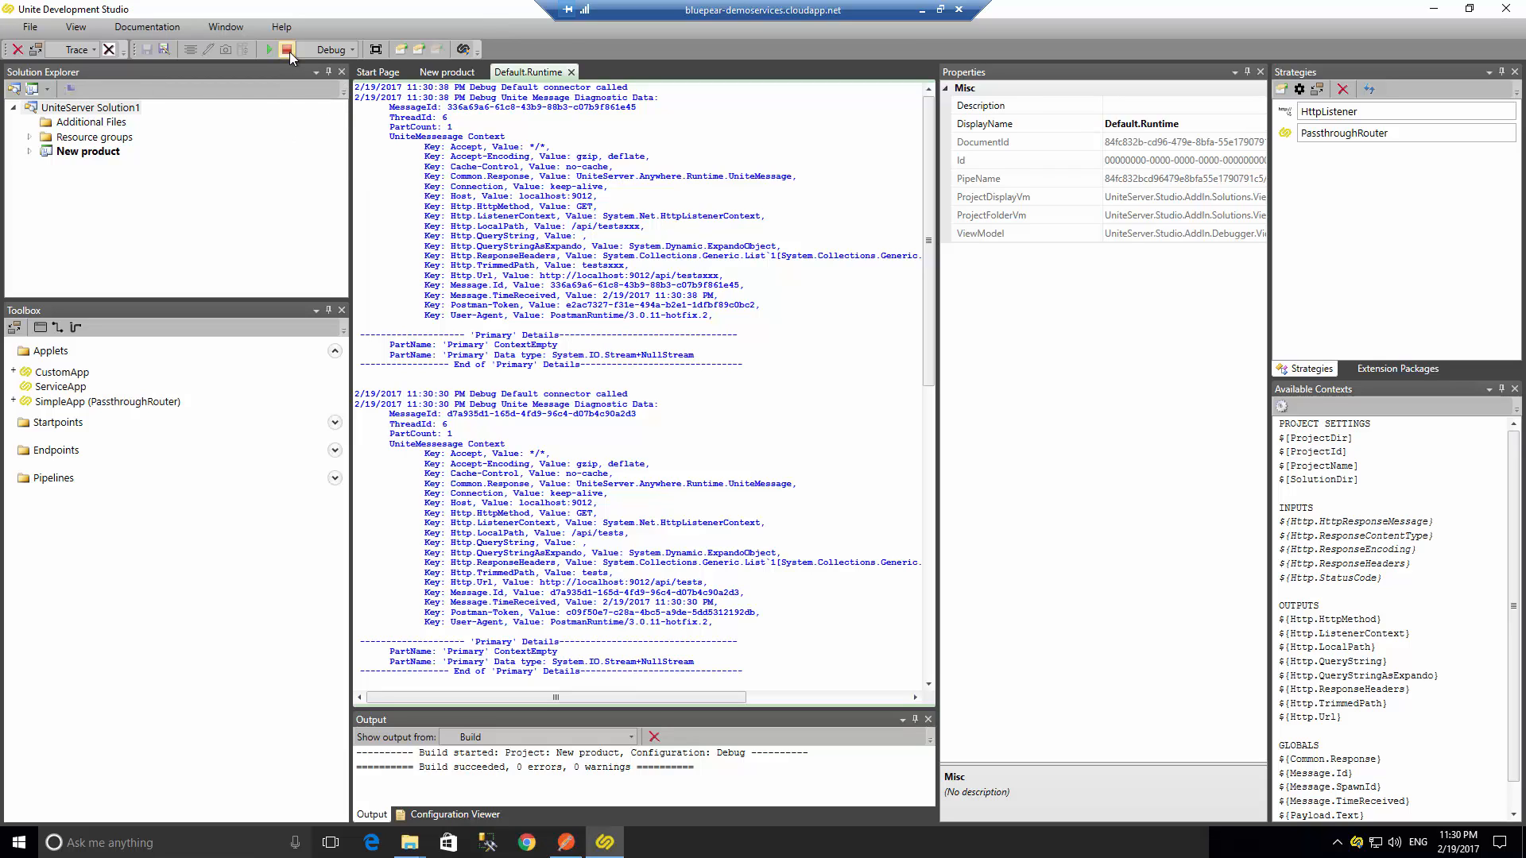